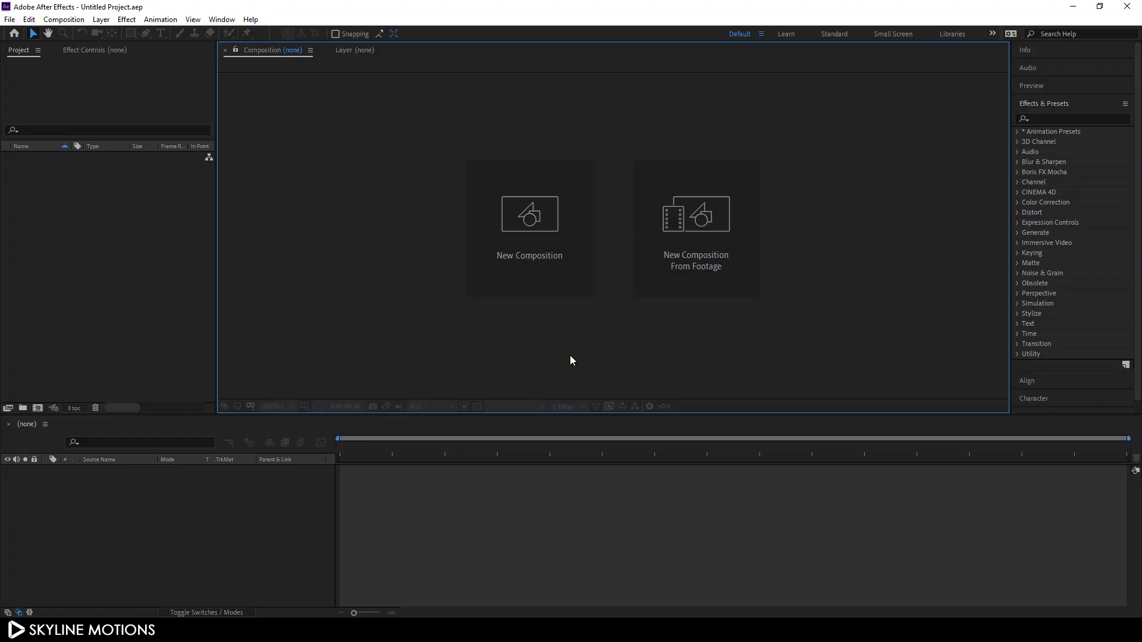
Create a new 1920×1080 composition named Main at 60 frames per second
{"action": "left_click", "coordinate": [542, 273]}
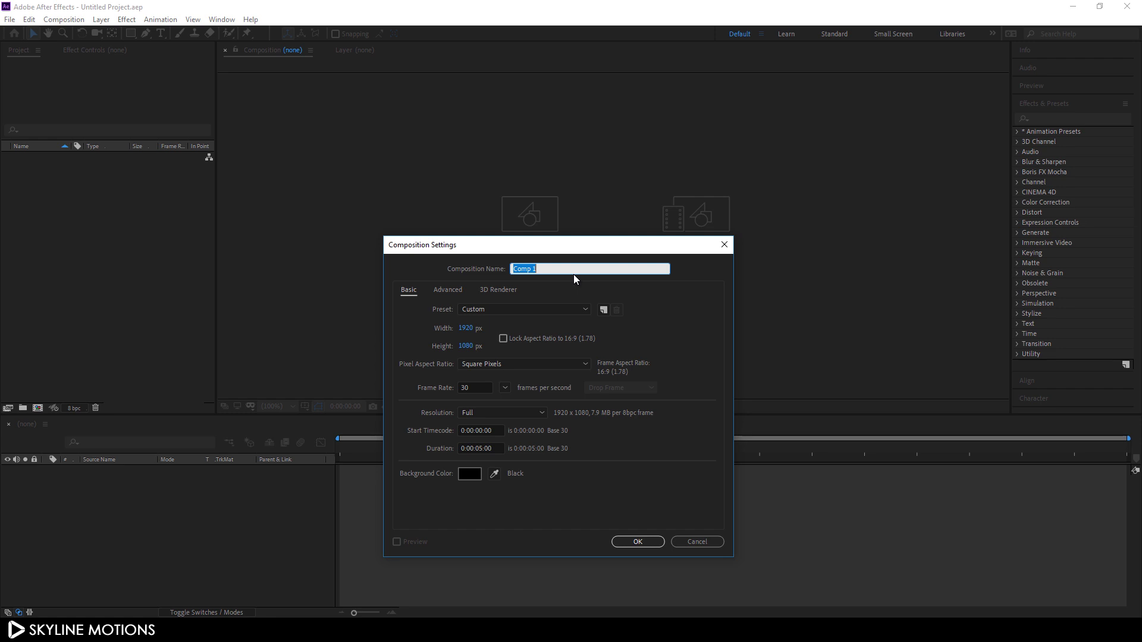
{"action": "type", "text": "Main"}
{"action": "left_click", "coordinate": [505, 387]}
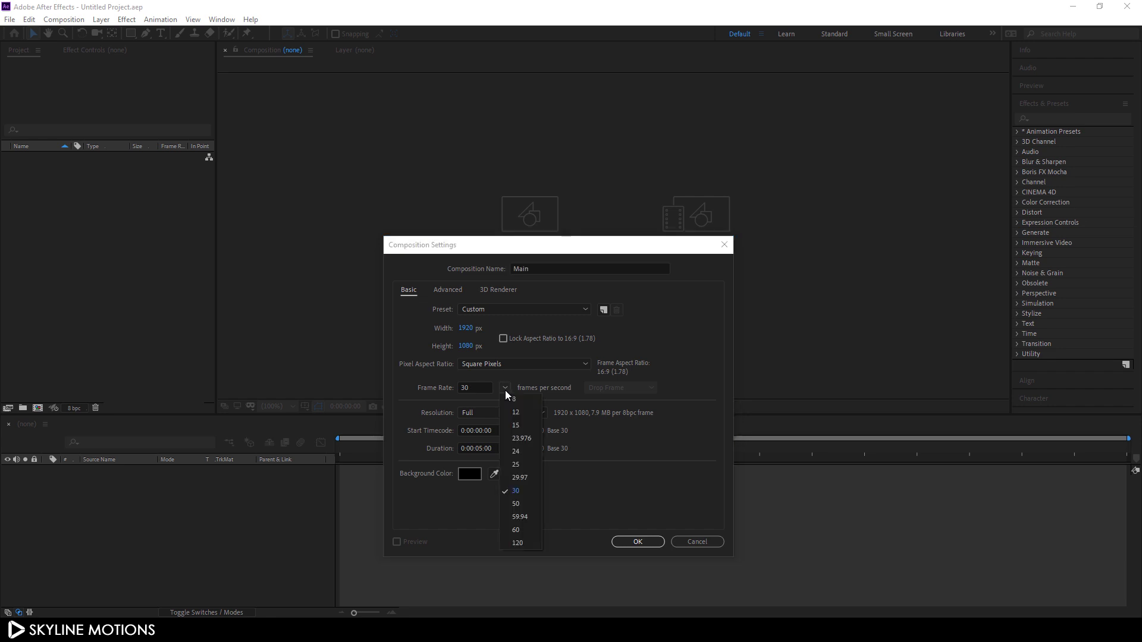
{"action": "left_click", "coordinate": [515, 530]}
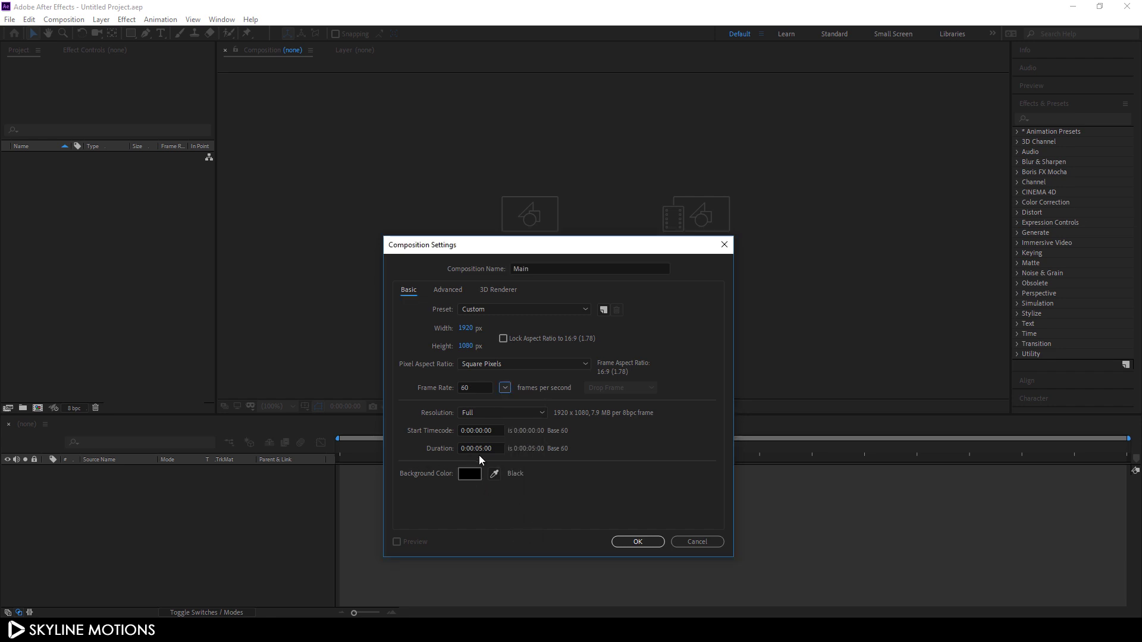
{"action": "left_click", "coordinate": [648, 543]}
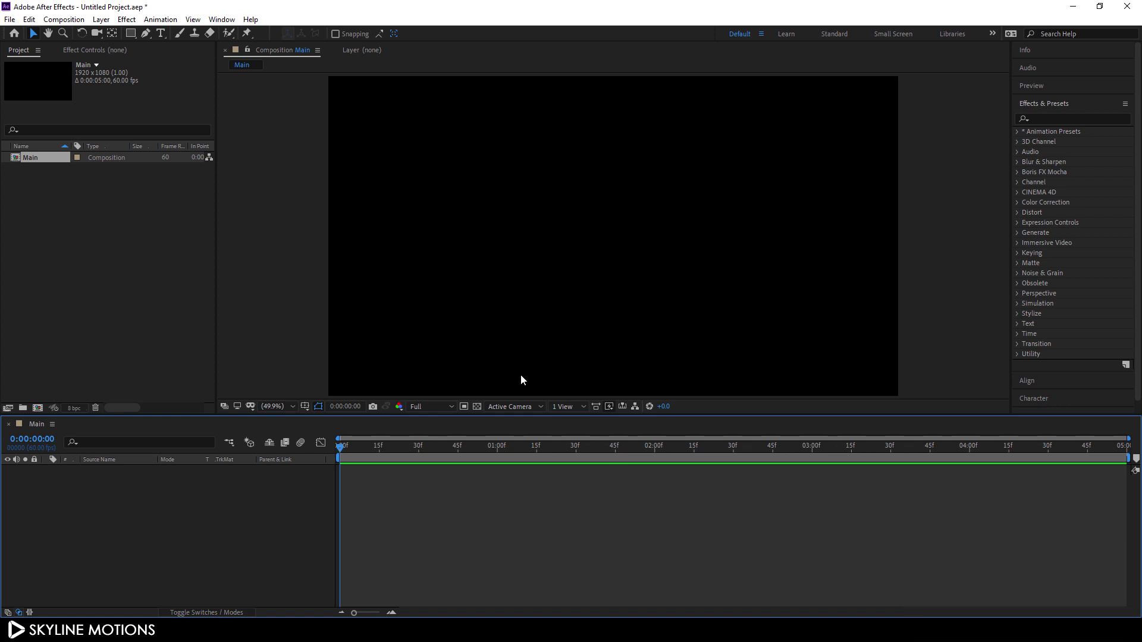
Import the Traffic - 6457 video file into the project
{"action": "right_click", "coordinate": [112, 229]}
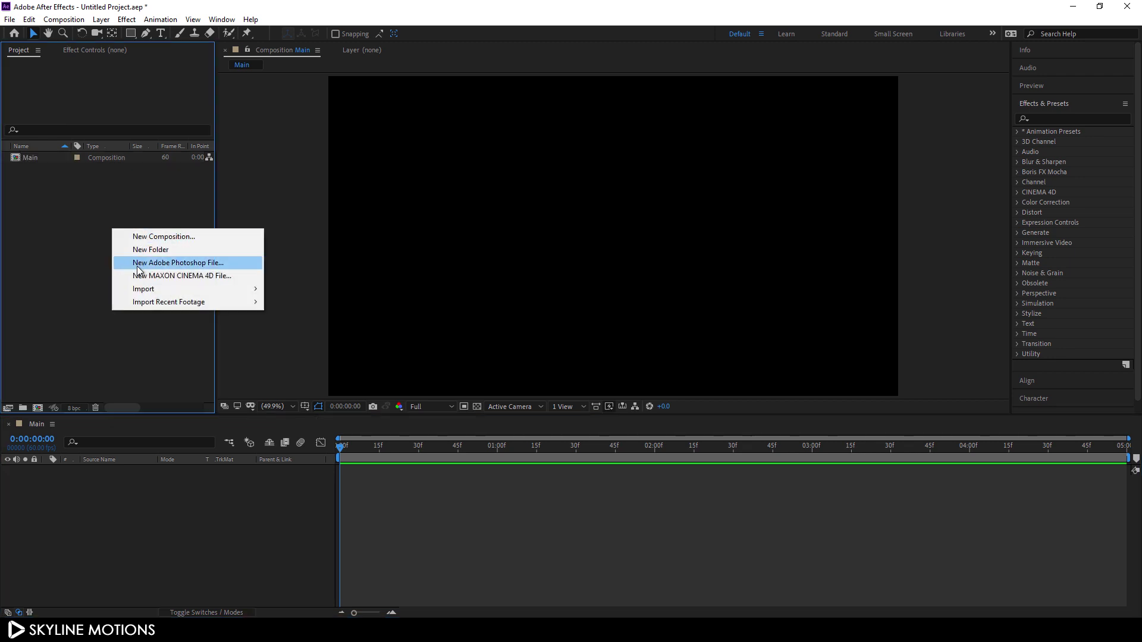
{"action": "mouse_move", "coordinate": [142, 292]}
{"action": "left_click", "coordinate": [312, 290]}
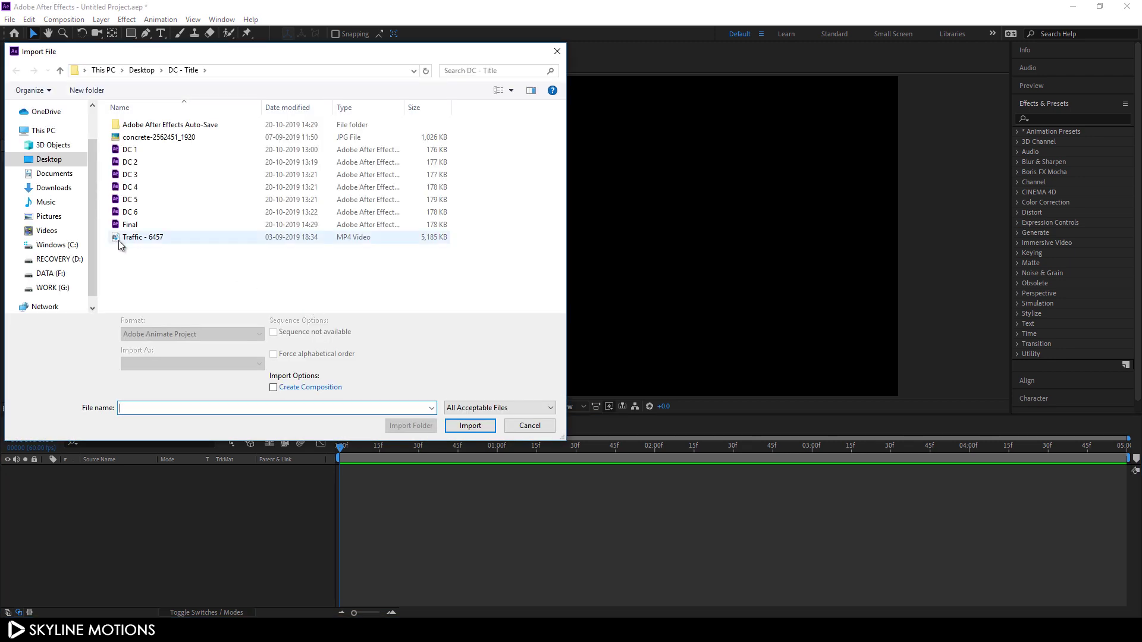
{"action": "left_click", "coordinate": [148, 241]}
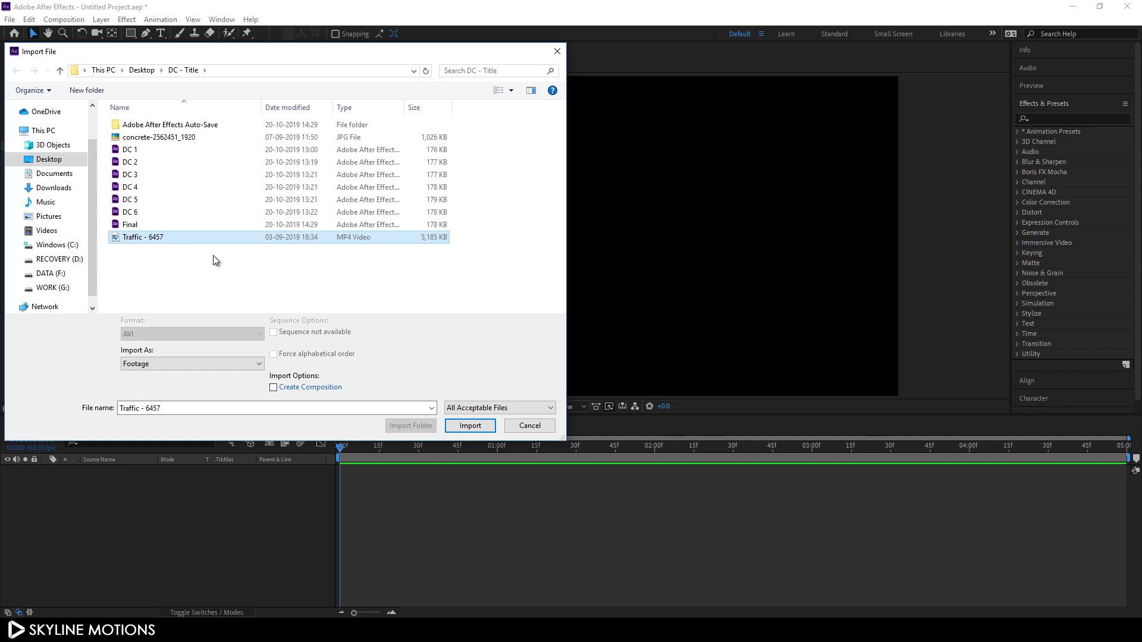
{"action": "left_click", "coordinate": [467, 427]}
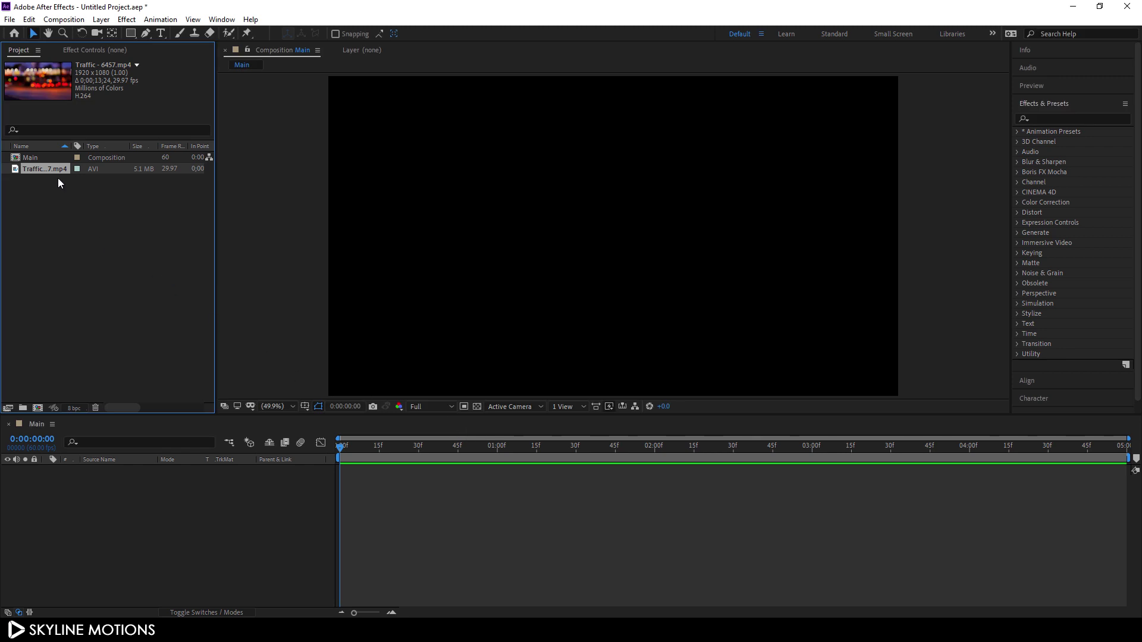
Add the Traffic footage to the Main timeline and rename its layer BG
{"action": "left_click_drag", "start_coordinate": [44, 179], "coordinate": [124, 498]}
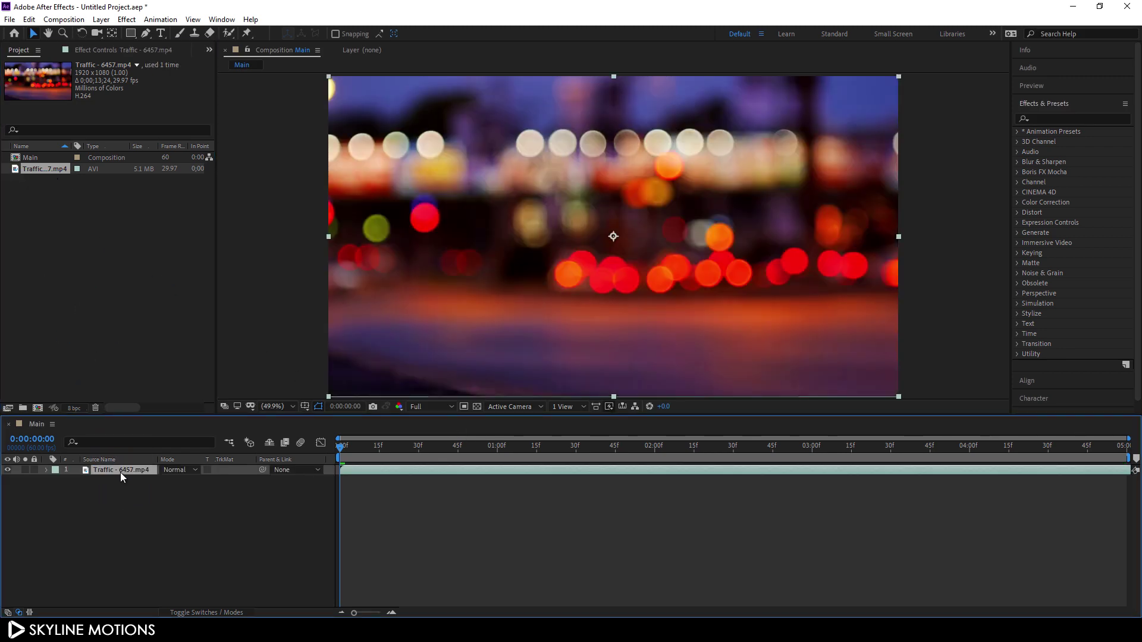
{"action": "right_click", "coordinate": [122, 472]}
{"action": "left_click", "coordinate": [140, 468]}
{"action": "type", "text": "BG"}
{"action": "key", "text": "Return"}
Apply the Levels effect to the BG footage
{"action": "left_click", "coordinate": [1049, 119]}
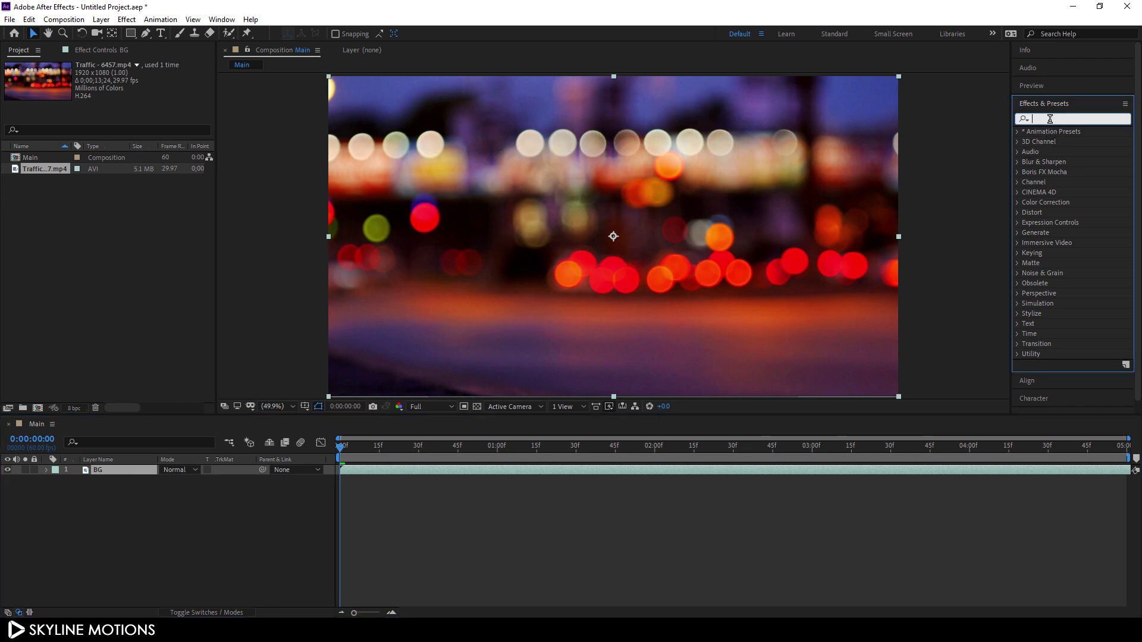
{"action": "type", "text": "level"}
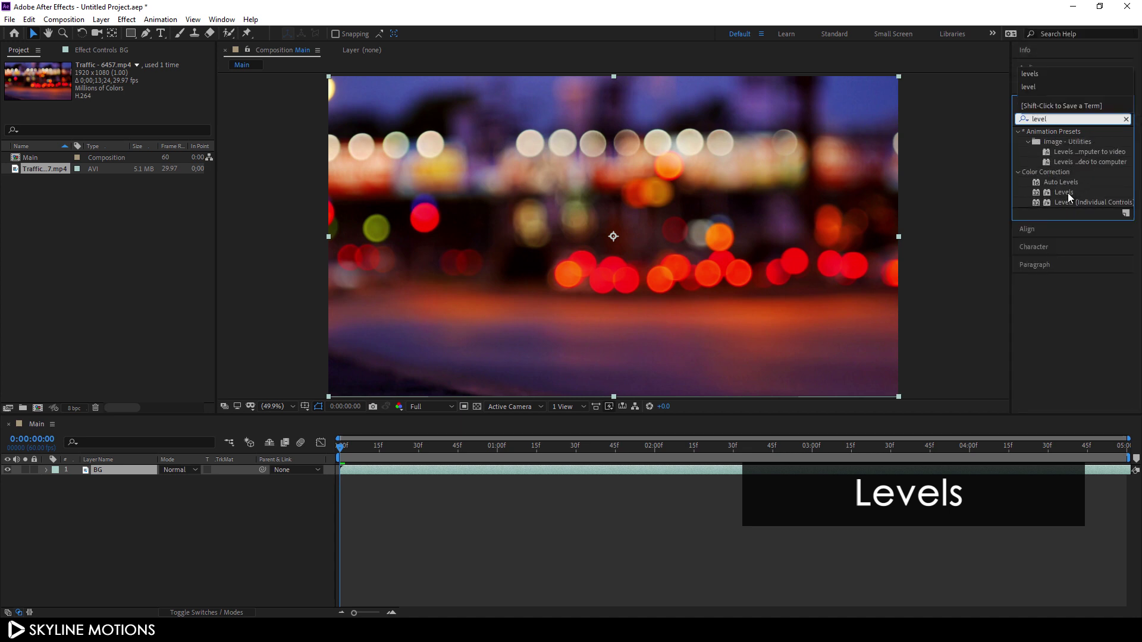
{"action": "left_click_drag", "start_coordinate": [1067, 193], "coordinate": [835, 231]}
{"action": "left_click_drag", "start_coordinate": [630, 230], "coordinate": [623, 255]}
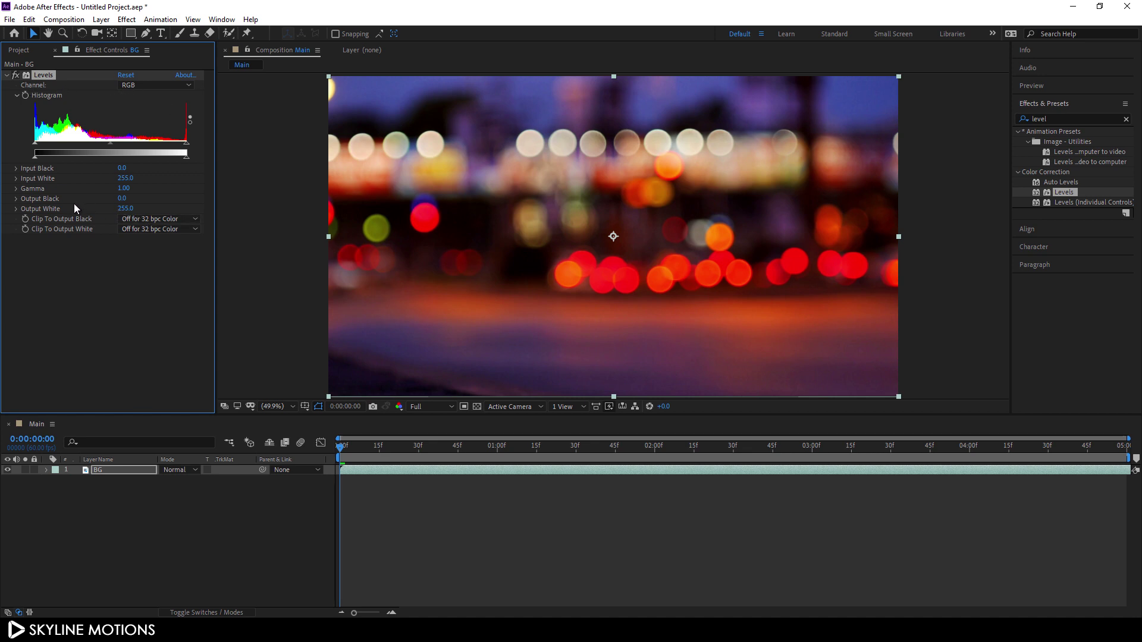
Set the master Levels Gamma to 0.5 and Output White to 220
{"action": "left_click_drag", "start_coordinate": [121, 189], "coordinate": [97, 189]}
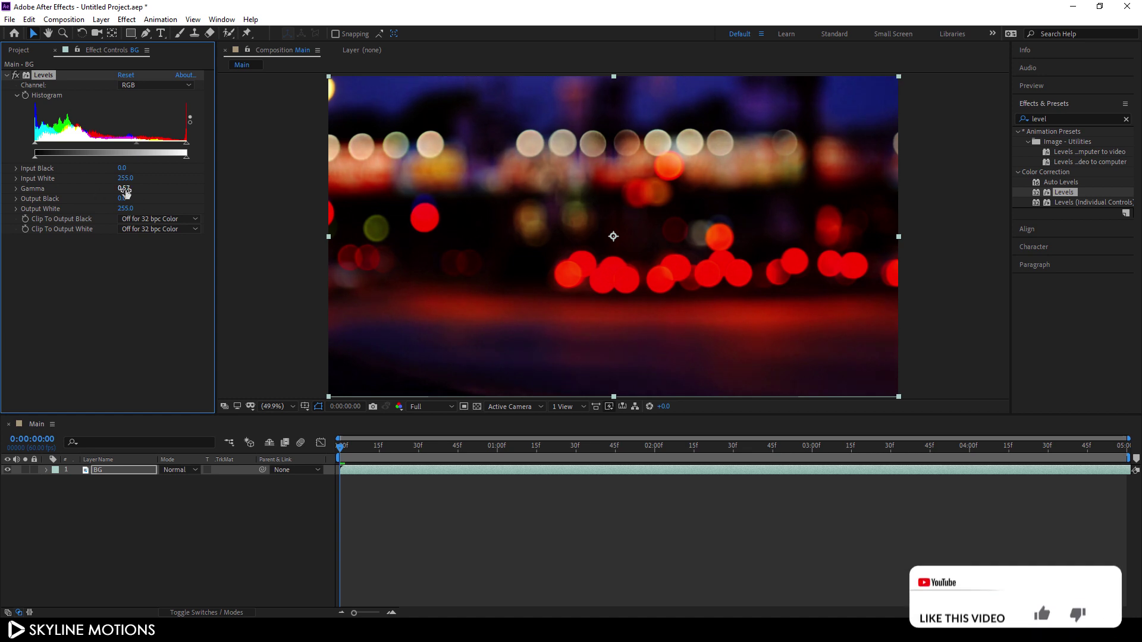
{"action": "left_click", "coordinate": [125, 189]}
{"action": "type", "text": "0.5"}
{"action": "key", "text": "Return"}
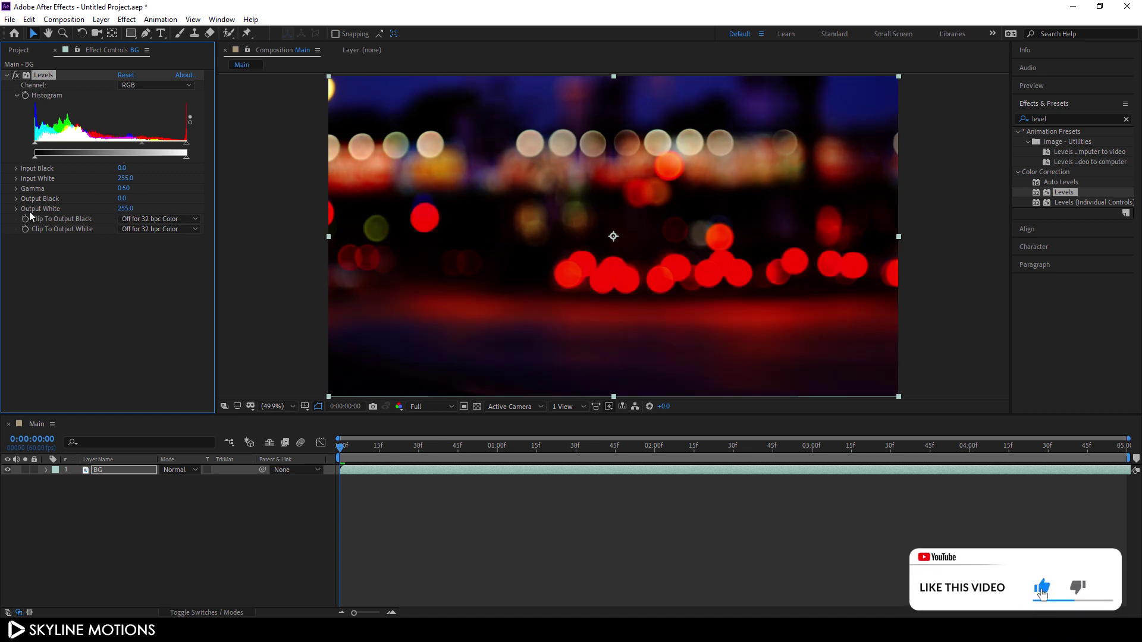
{"action": "left_click_drag", "start_coordinate": [122, 211], "coordinate": [113, 211]}
{"action": "left_click", "coordinate": [127, 209]}
{"action": "type", "text": "22"}
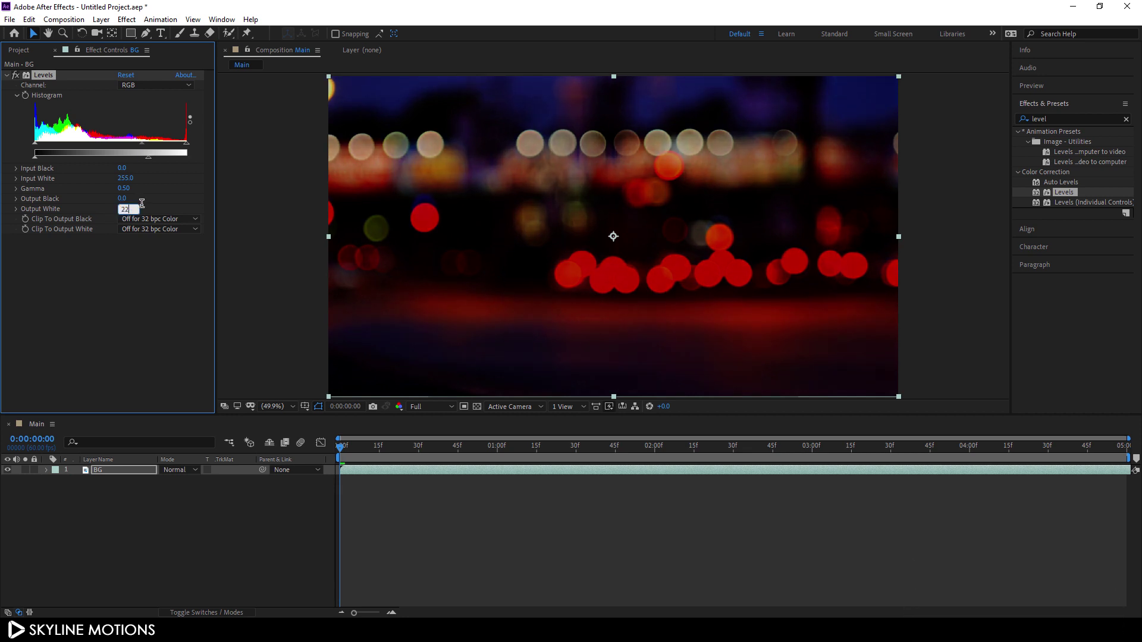
{"action": "type", "text": "0"}
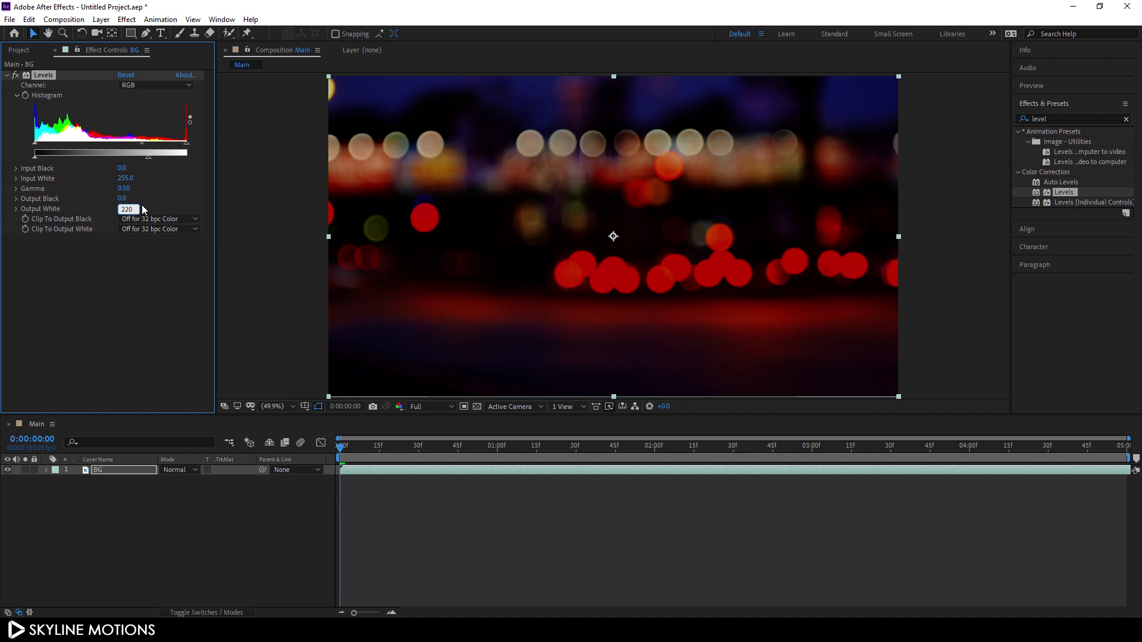
{"action": "key", "text": "Return"}
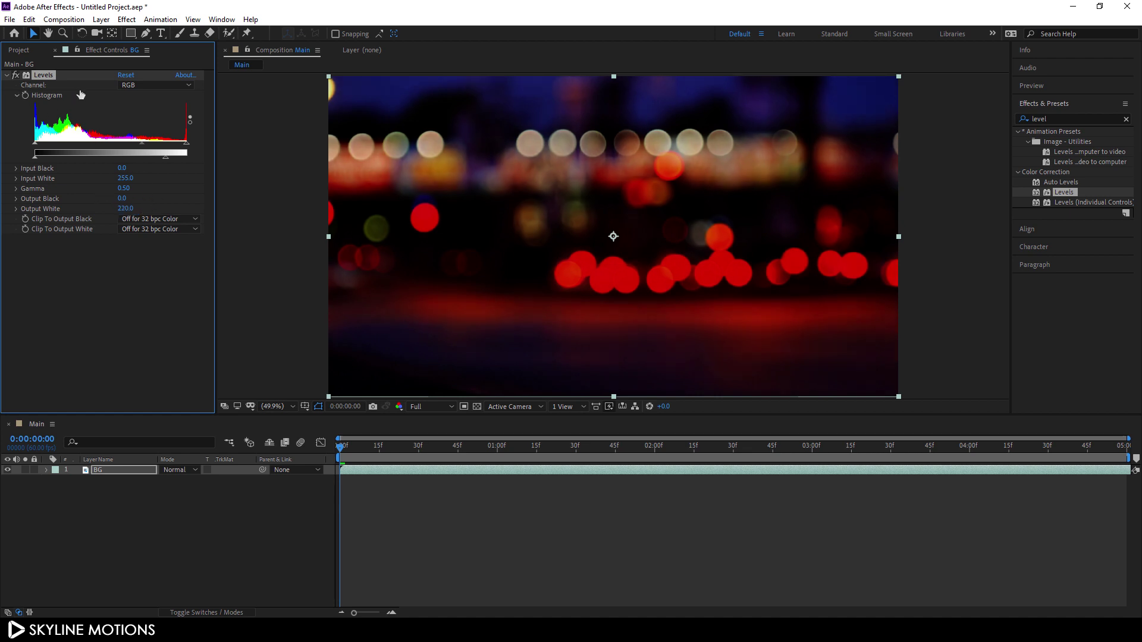
Set the Red channel Gamma to 0.5
{"action": "left_click", "coordinate": [151, 86]}
{"action": "left_click", "coordinate": [151, 110]}
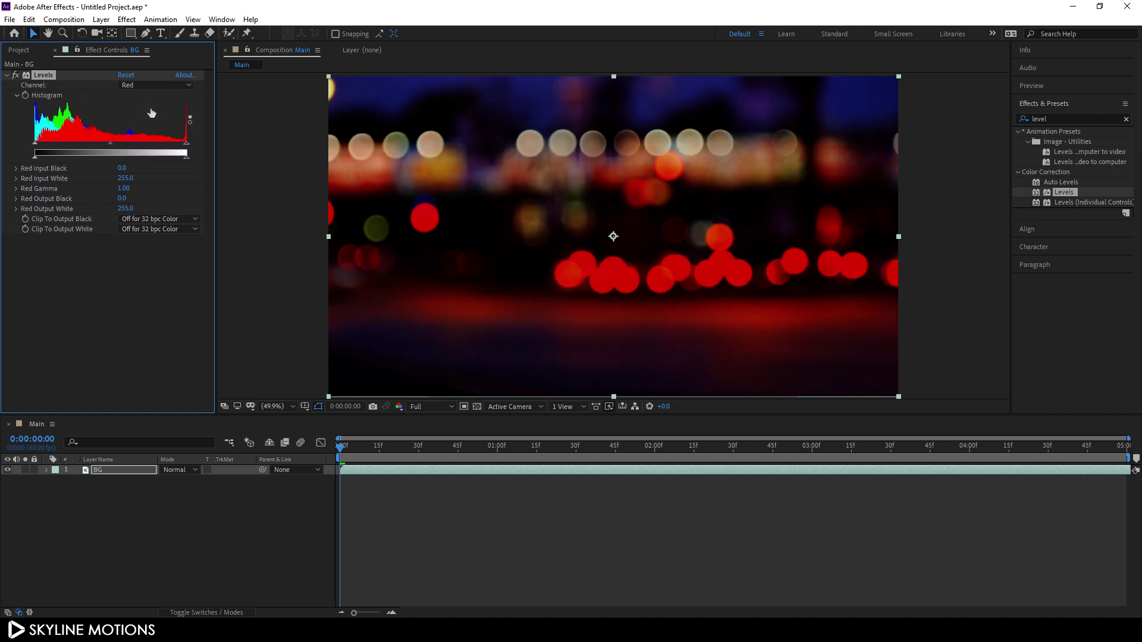
{"action": "left_click_drag", "start_coordinate": [125, 193], "coordinate": [108, 194]}
{"action": "left_click", "coordinate": [120, 190]}
{"action": "type", "text": "0.5"}
{"action": "key", "text": "Return"}
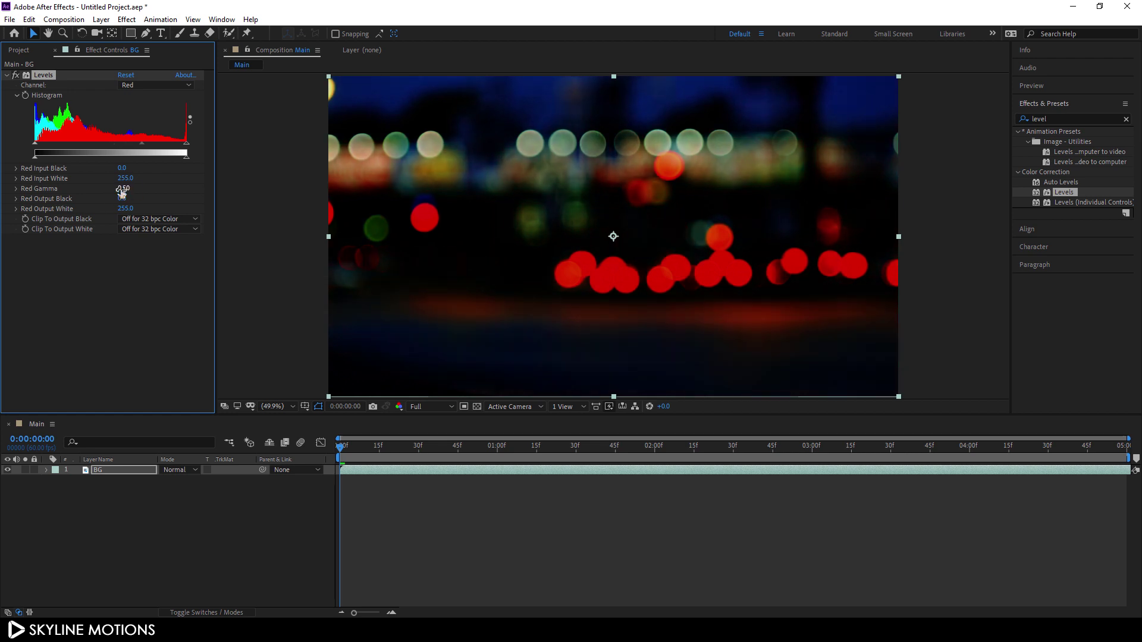
Lower the Green channel Gamma and raise the Blue channel Gamma to 2
{"action": "left_click", "coordinate": [132, 86]}
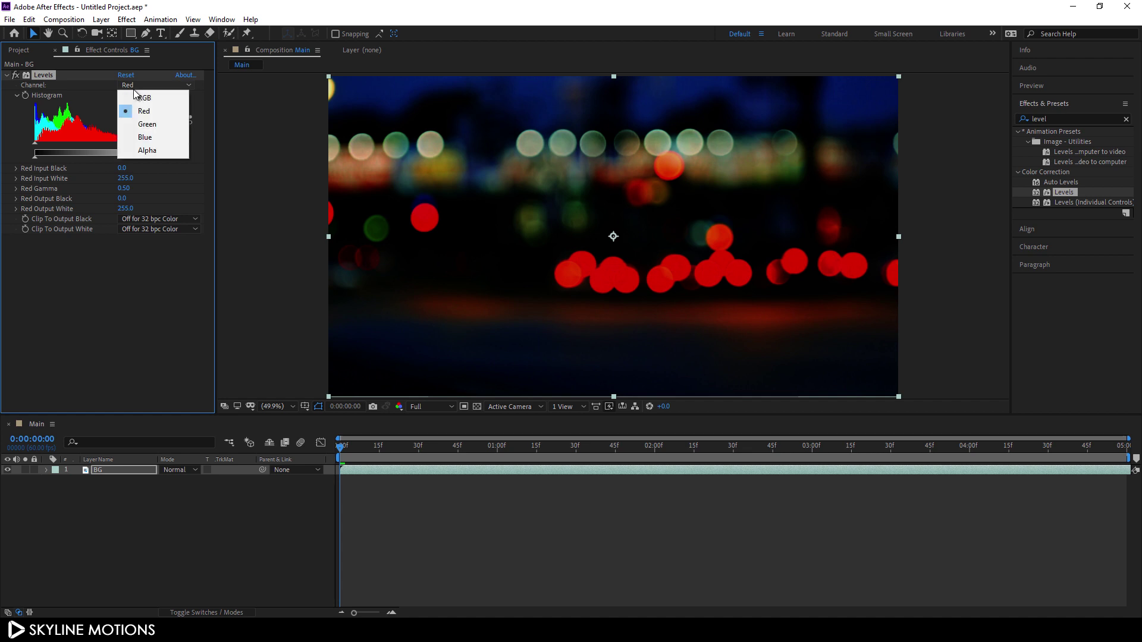
{"action": "left_click", "coordinate": [141, 126]}
{"action": "mouse_move", "coordinate": [123, 188]}
{"action": "left_mouse_down"}
{"action": "mouse_move", "coordinate": [84, 190]}
{"action": "mouse_move", "coordinate": [119, 189]}
{"action": "mouse_move", "coordinate": [101, 190]}
{"action": "left_mouse_up"}
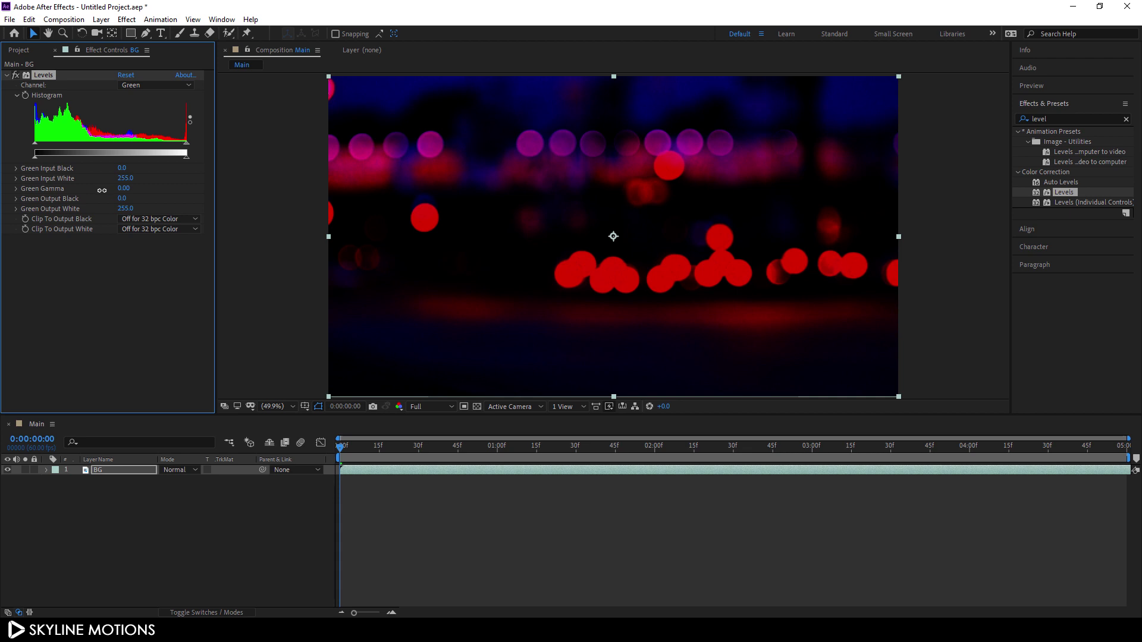
{"action": "left_click", "coordinate": [138, 87]}
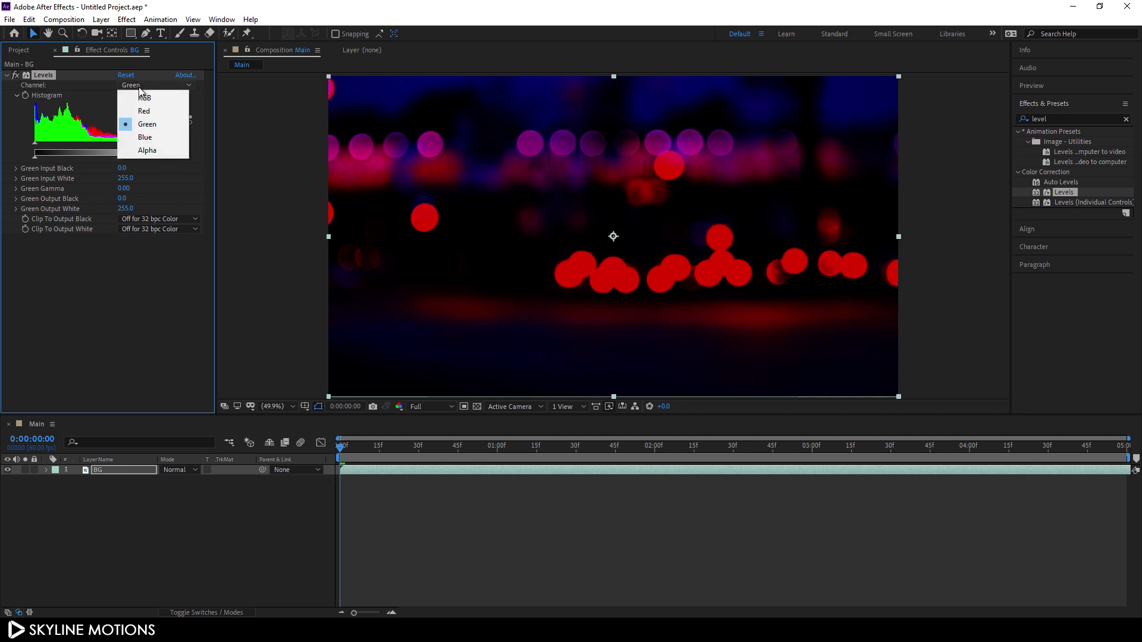
{"action": "left_click", "coordinate": [144, 137]}
{"action": "left_click_drag", "start_coordinate": [123, 188], "coordinate": [159, 191]}
{"action": "left_click", "coordinate": [127, 188]}
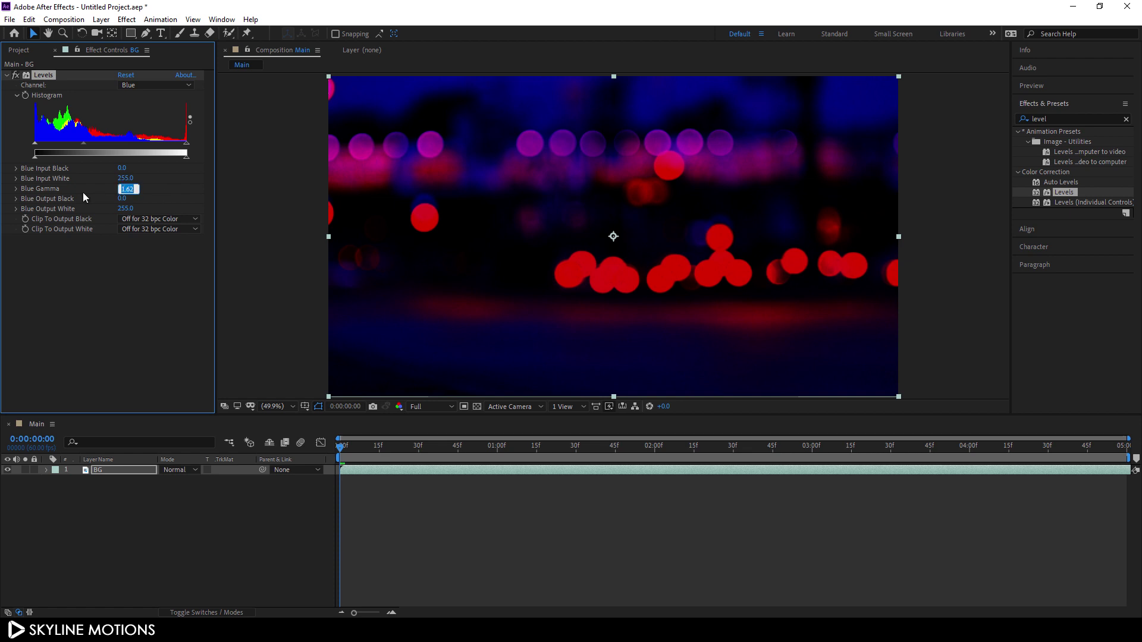
{"action": "type", "text": "2"}
{"action": "key", "text": "Return"}
Apply Directional Blur to the BG footage
{"action": "left_click", "coordinate": [1125, 118]}
{"action": "left_click", "coordinate": [1095, 118]}
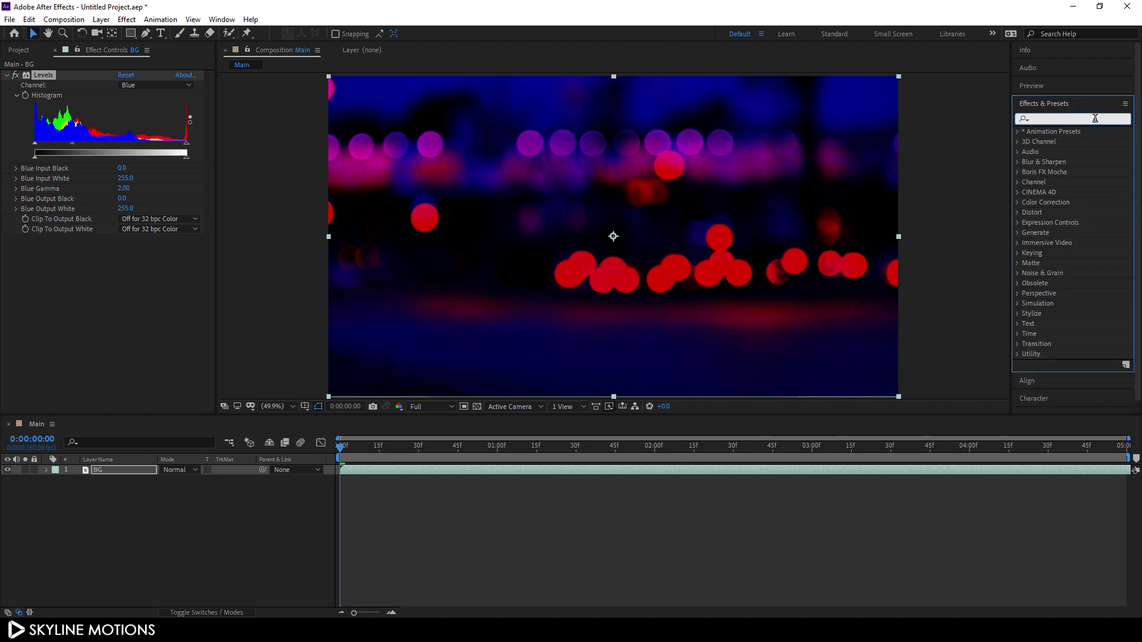
{"action": "type", "text": "direc"}
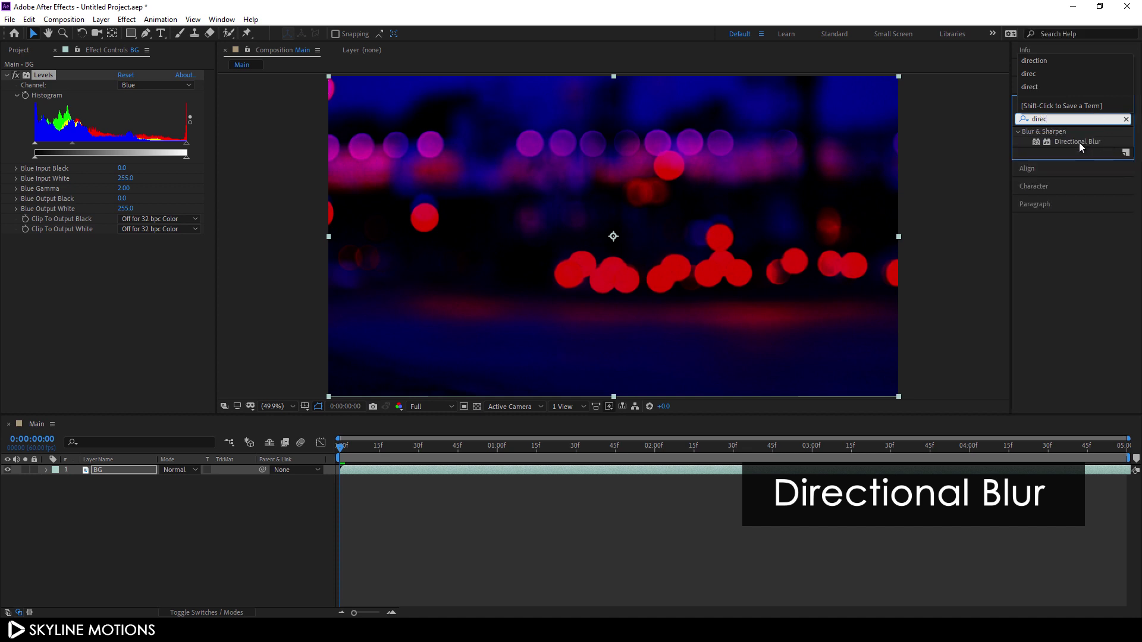
{"action": "left_click_drag", "start_coordinate": [1078, 142], "coordinate": [636, 237]}
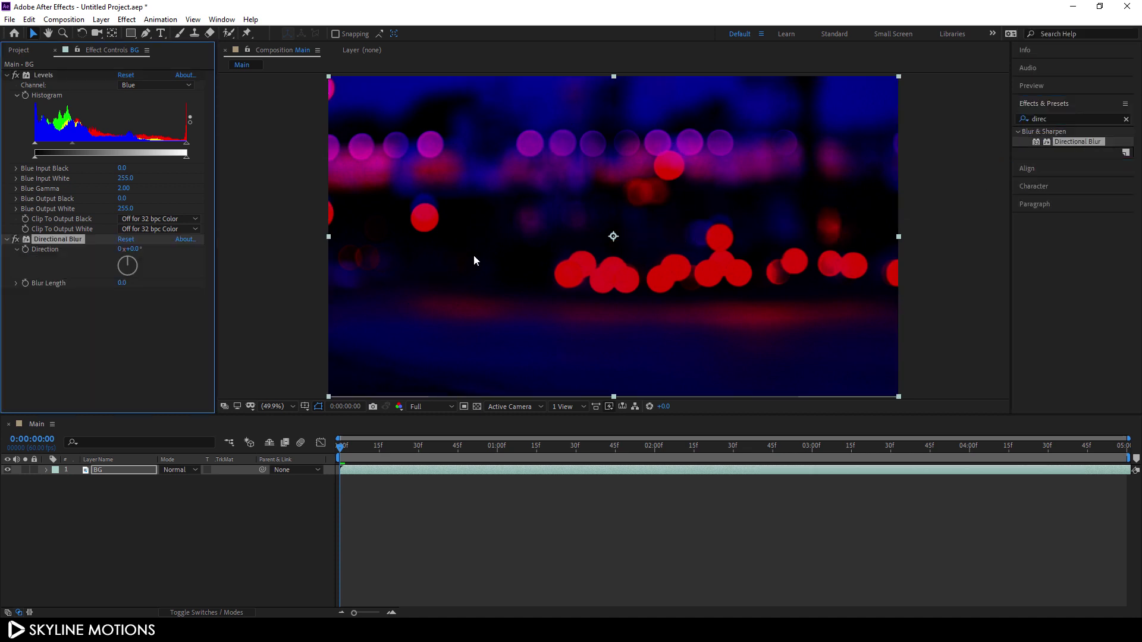
Set the Directional Blur length to 75 and direction to 90°
{"action": "left_click_drag", "start_coordinate": [119, 290], "coordinate": [450, 309]}
{"action": "left_click", "coordinate": [122, 283]}
{"action": "type", "text": "75"}
{"action": "key", "text": "Return"}
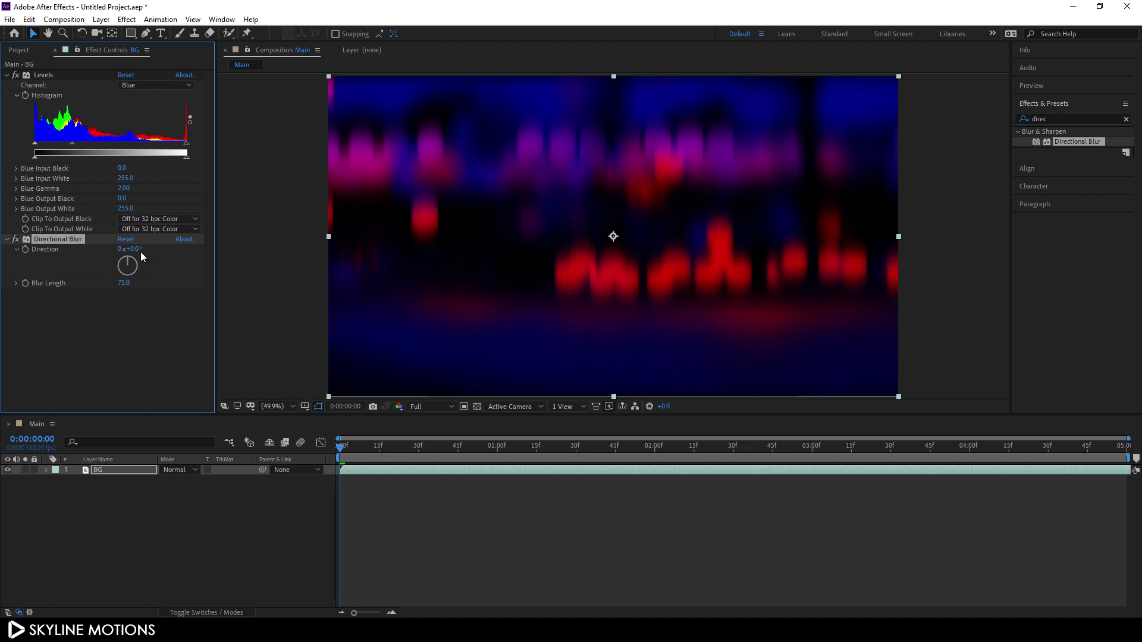
{"action": "left_click_drag", "start_coordinate": [133, 249], "coordinate": [177, 249]}
{"action": "type", "text": "90"}
{"action": "key", "text": "Return"}
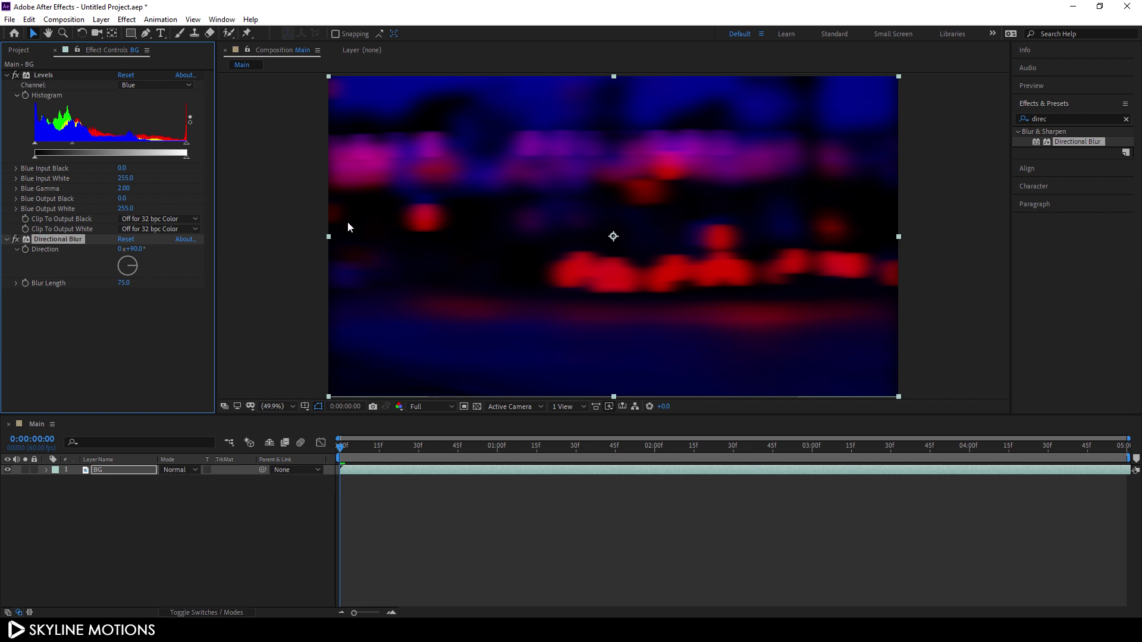
Scale the BG layer to 105%, then deselect it and collapse its properties
{"action": "left_click", "coordinate": [128, 471]}
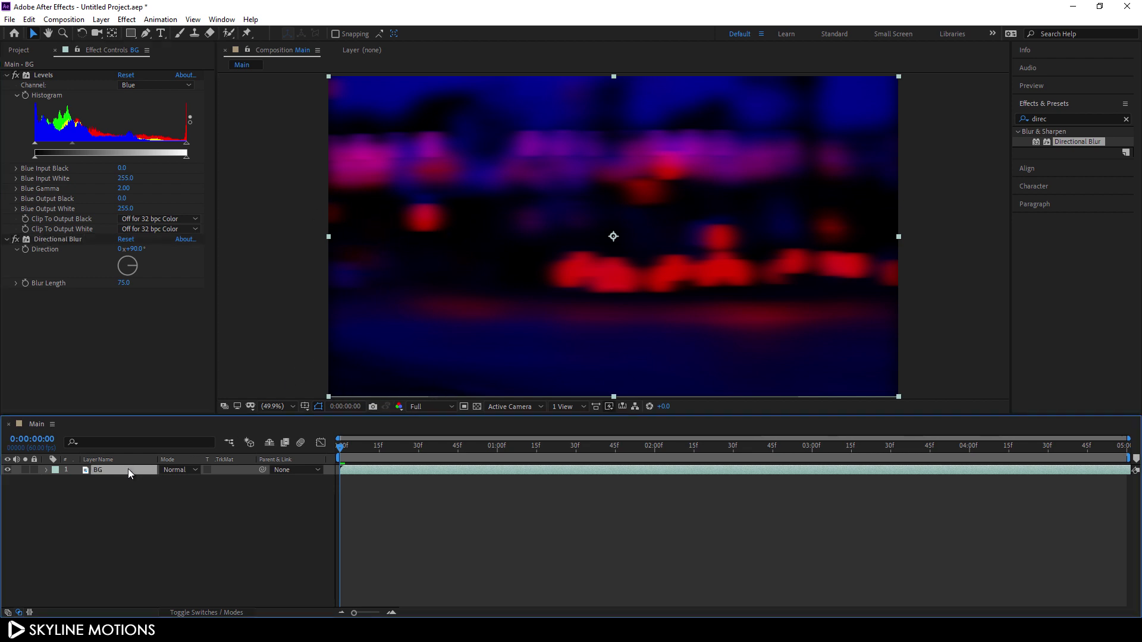
{"action": "key", "text": "s"}
{"action": "key", "text": "Return"}
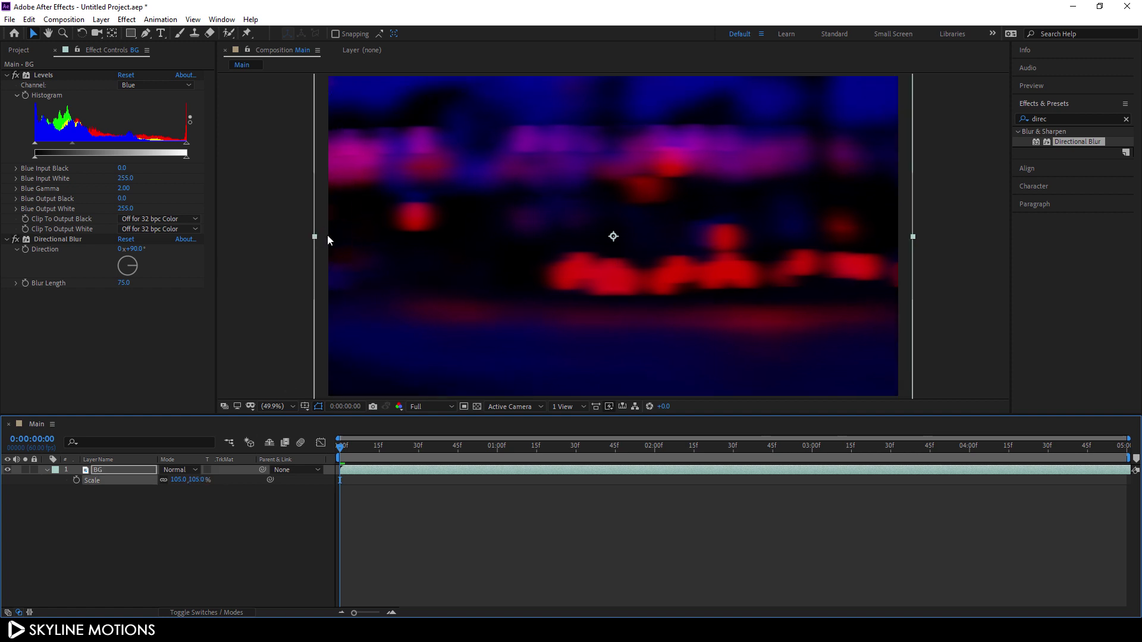
{"action": "left_click", "coordinate": [187, 550]}
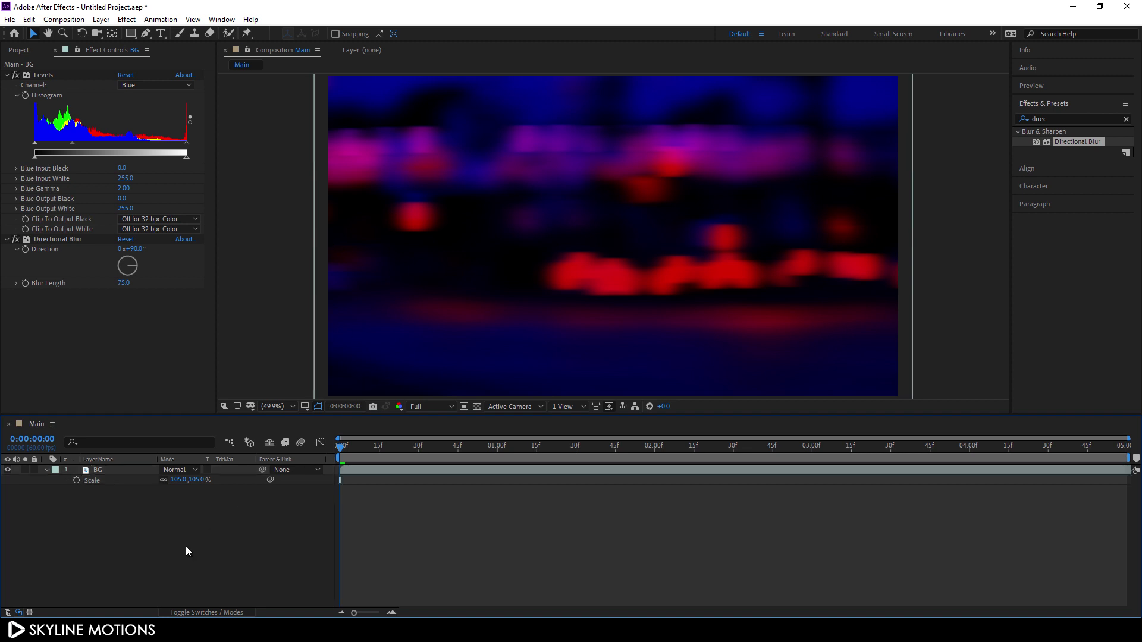
{"action": "left_click", "coordinate": [46, 470]}
Select the Type tool and show the Paragraph and Character panels with Gobold Bold 200 px
{"action": "left_click", "coordinate": [159, 32]}
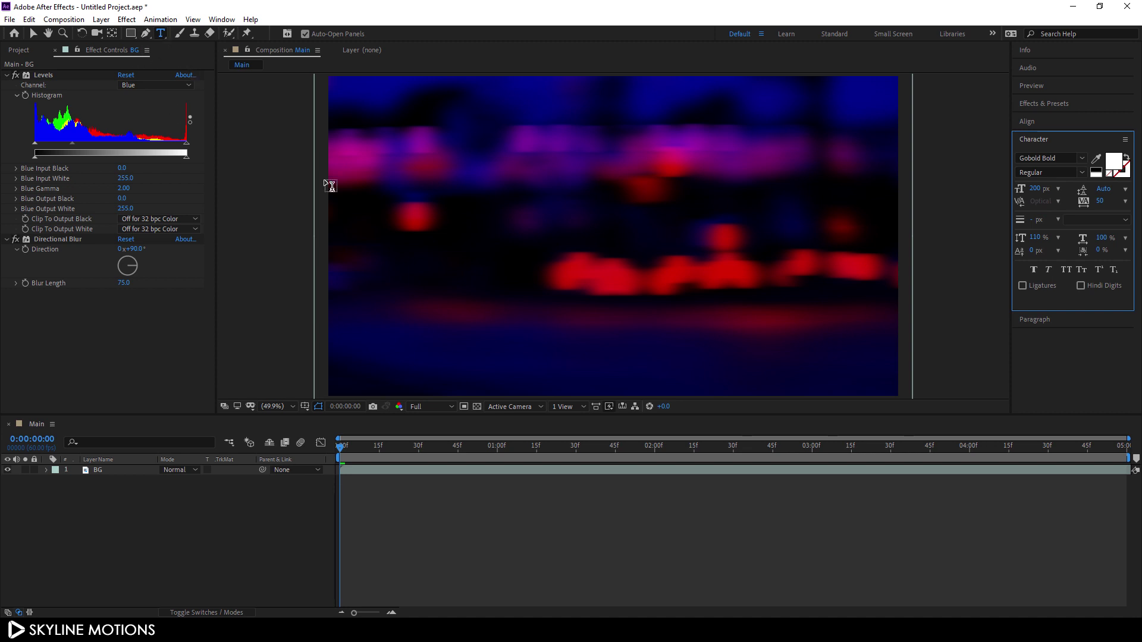
{"action": "left_click", "coordinate": [1040, 324]}
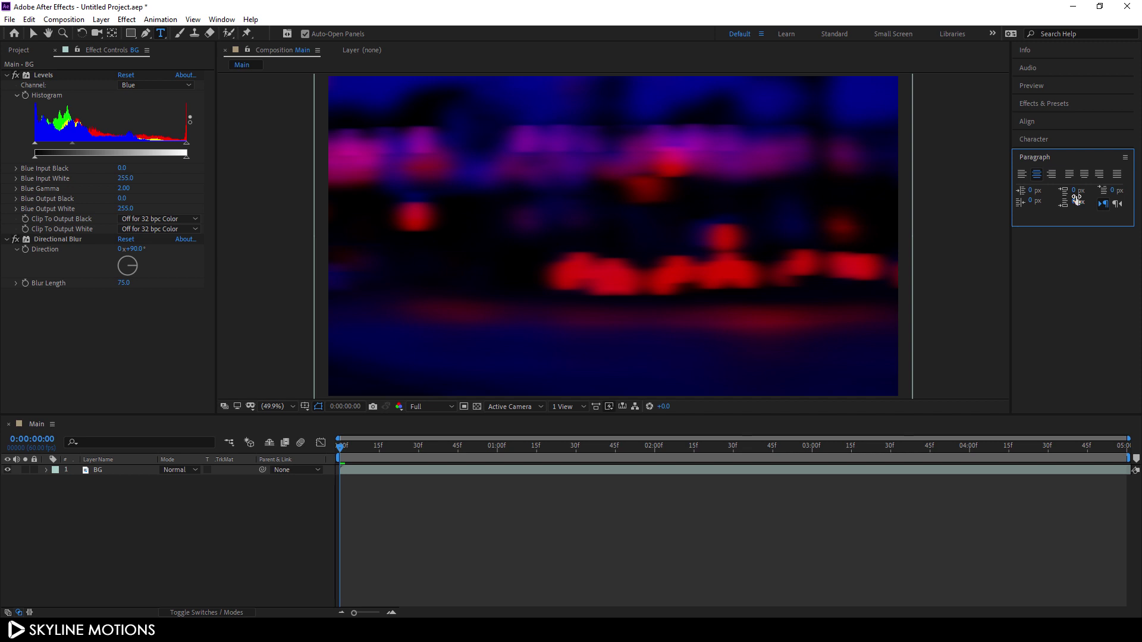
{"action": "left_click", "coordinate": [221, 19]}
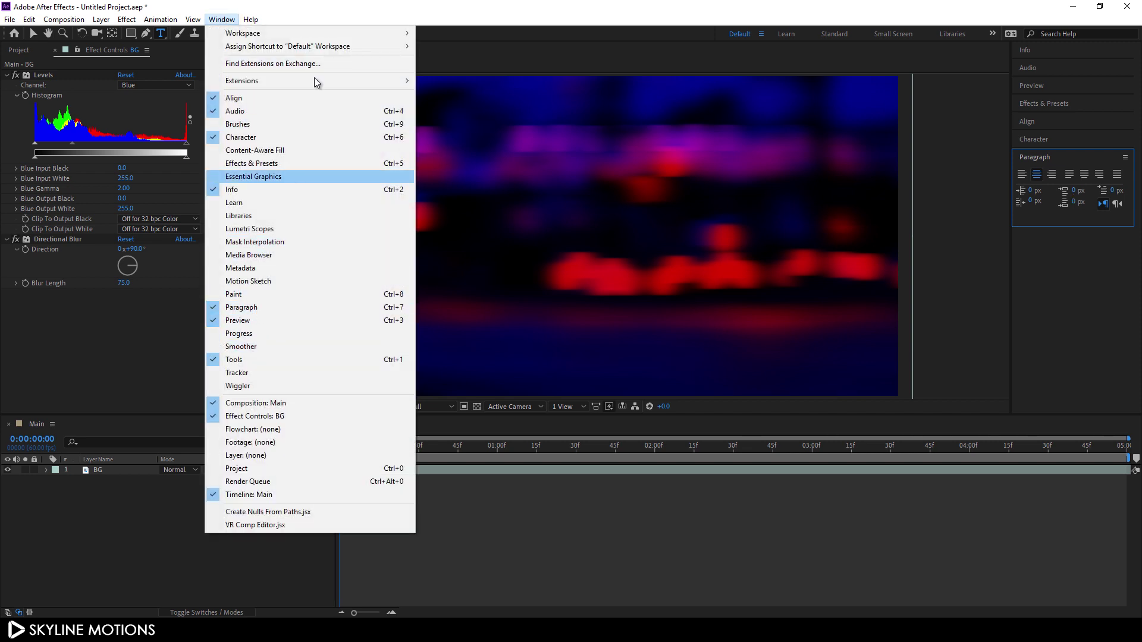
{"action": "key", "text": "Escape"}
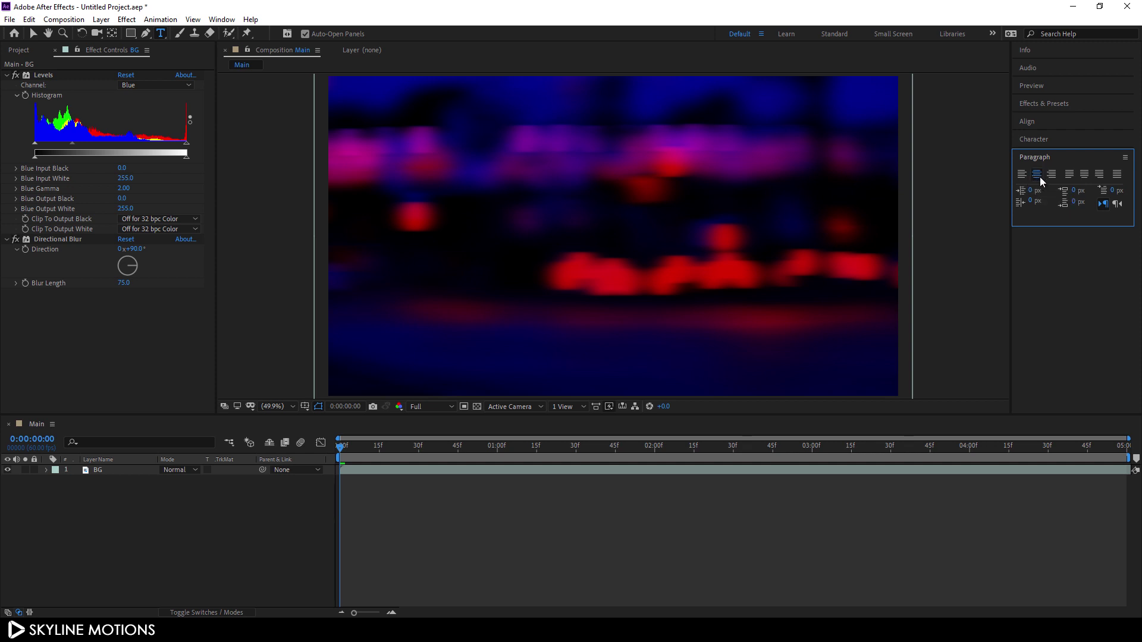
{"action": "left_click", "coordinate": [1041, 140]}
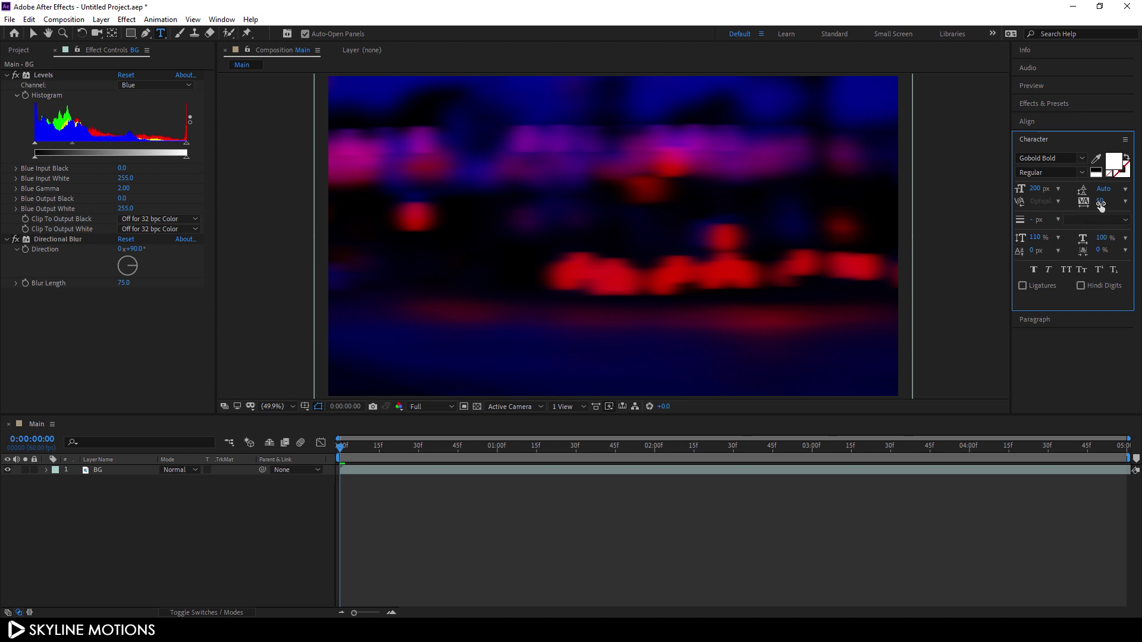
Type CINEMATIC on the canvas and centre it horizontally and vertically in the composition
{"action": "left_click", "coordinate": [555, 215]}
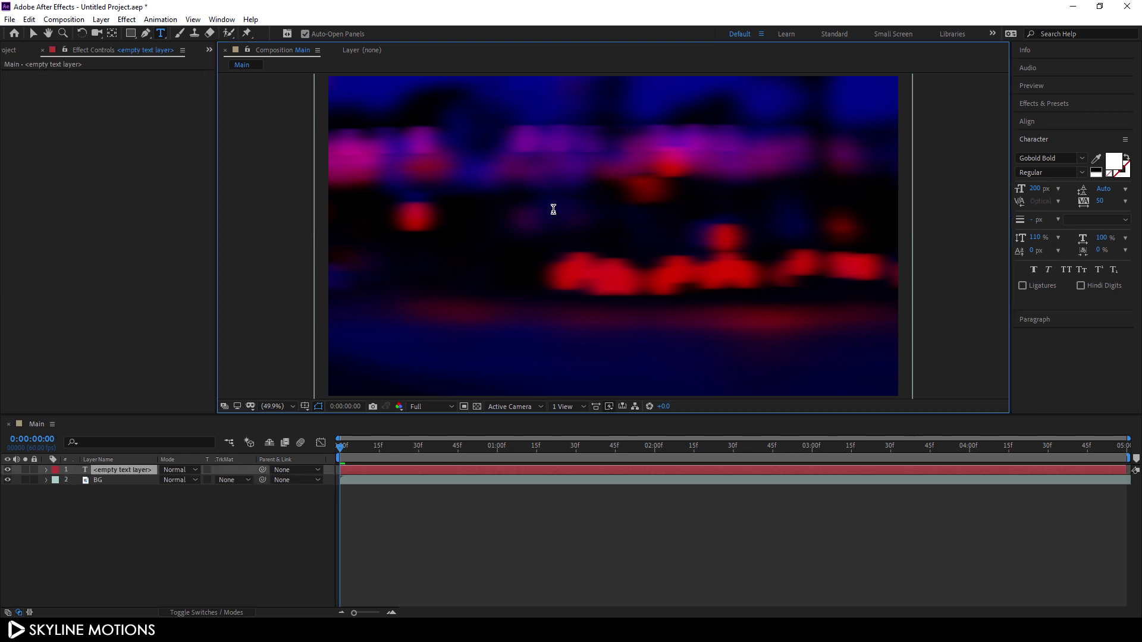
{"action": "type", "text": "CI"}
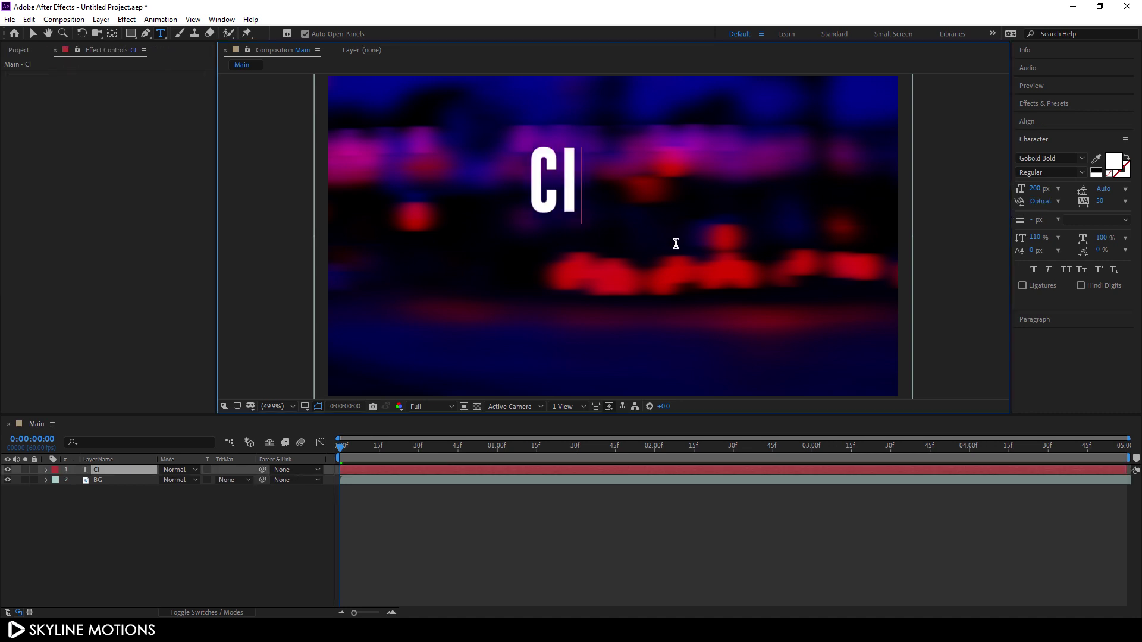
{"action": "type", "text": "NEMATIC"}
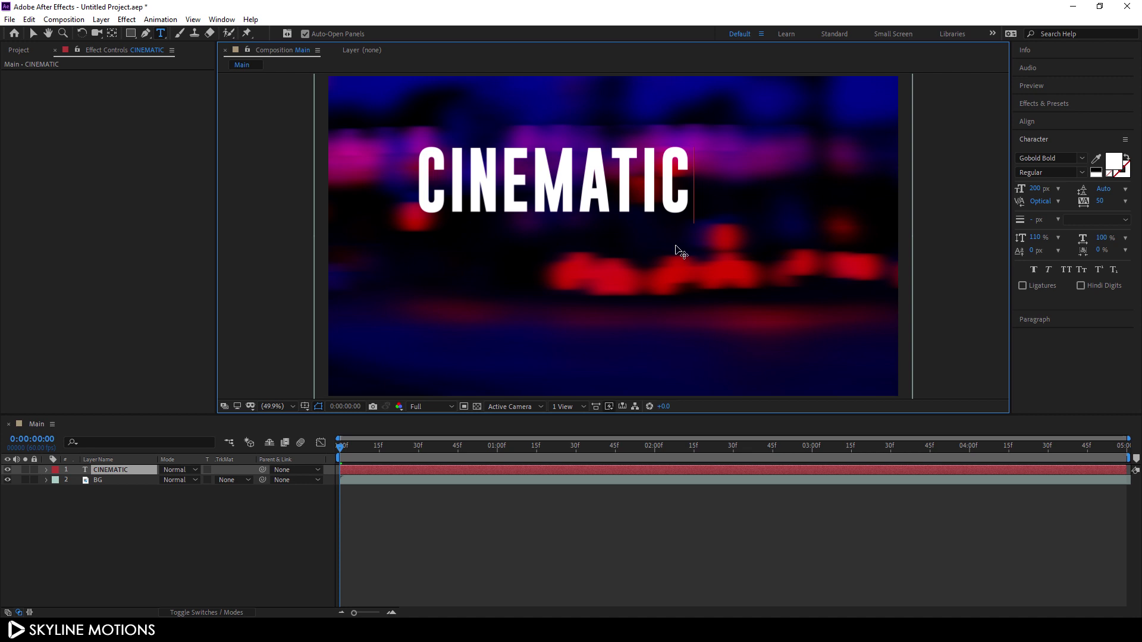
{"action": "left_click", "coordinate": [1050, 123]}
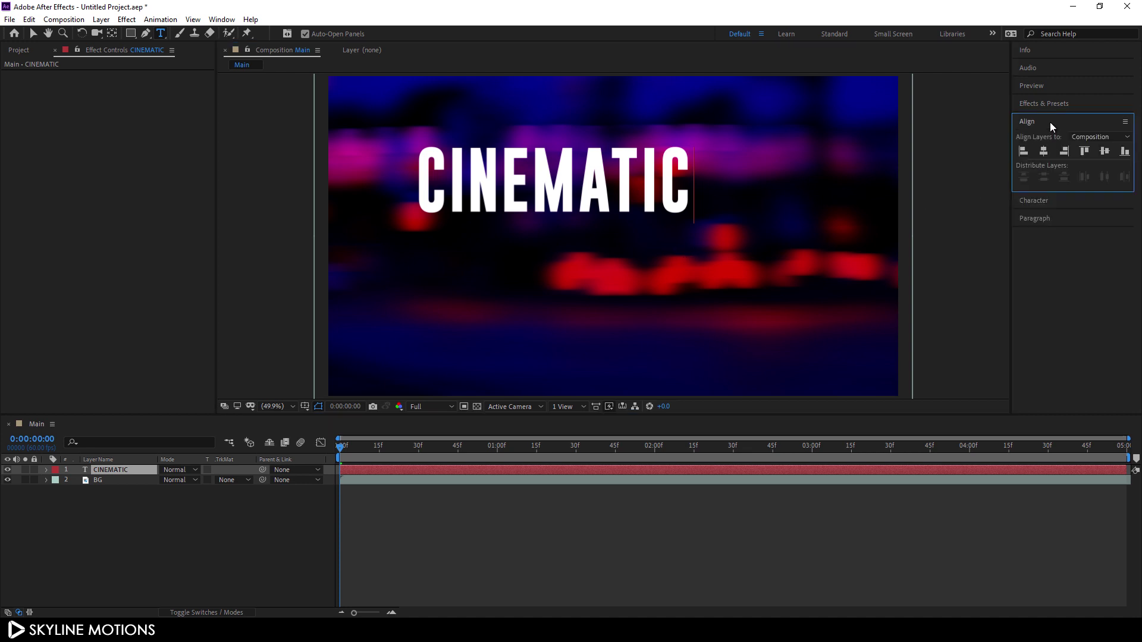
{"action": "left_click", "coordinate": [1043, 152]}
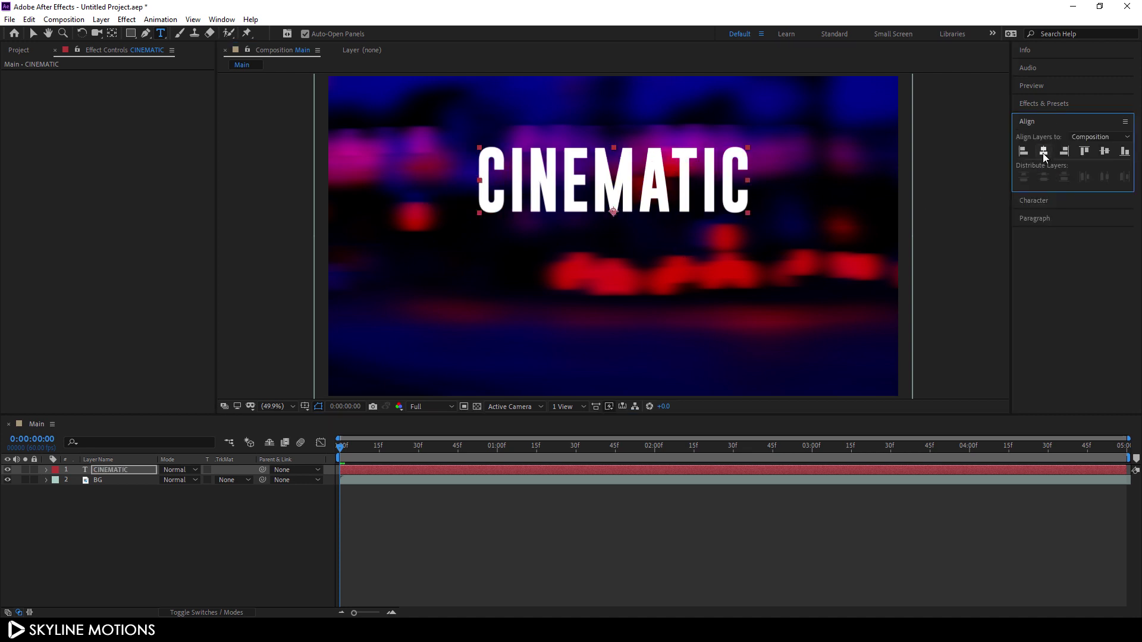
{"action": "left_click", "coordinate": [1104, 152]}
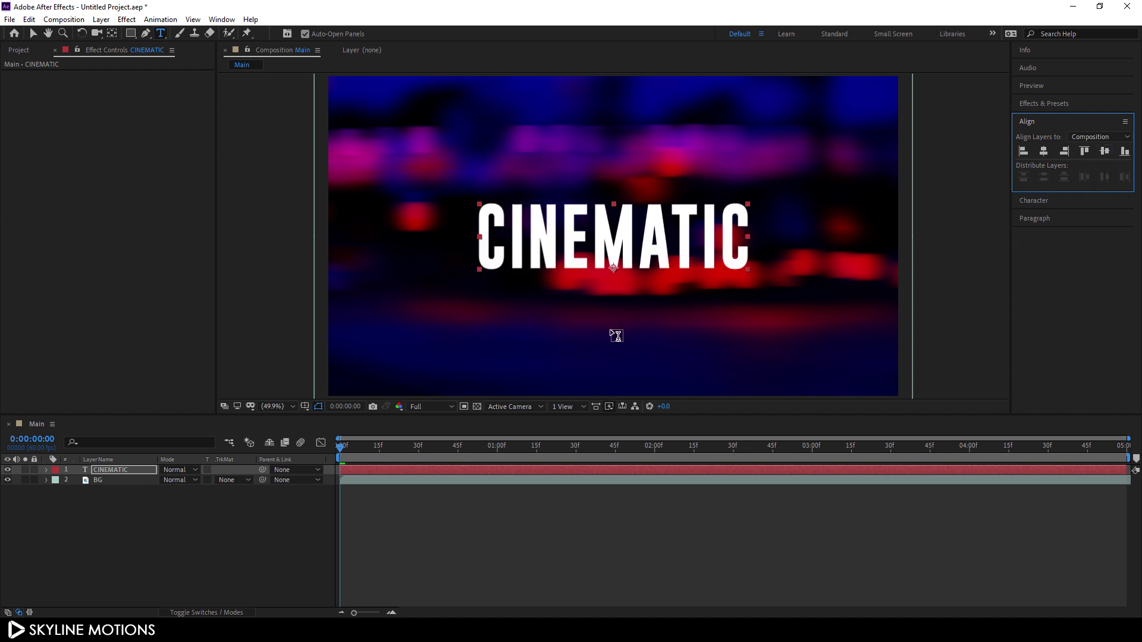
Add a TEASER text layer centred horizontally and vertically in the composition
{"action": "left_click", "coordinate": [557, 327]}
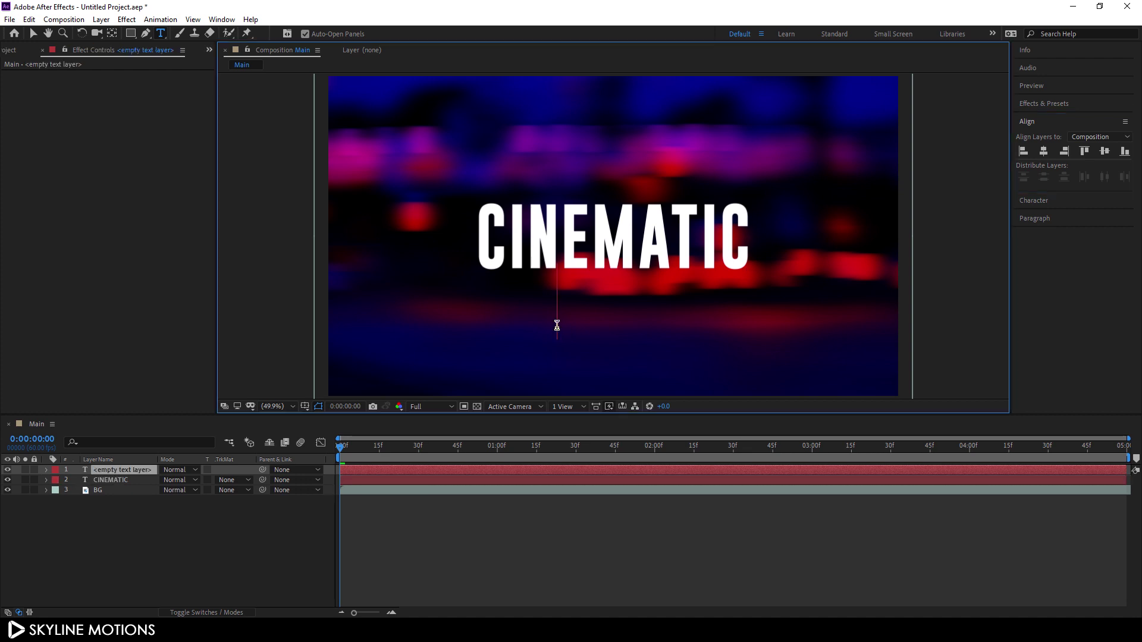
{"action": "type", "text": "TEASER"}
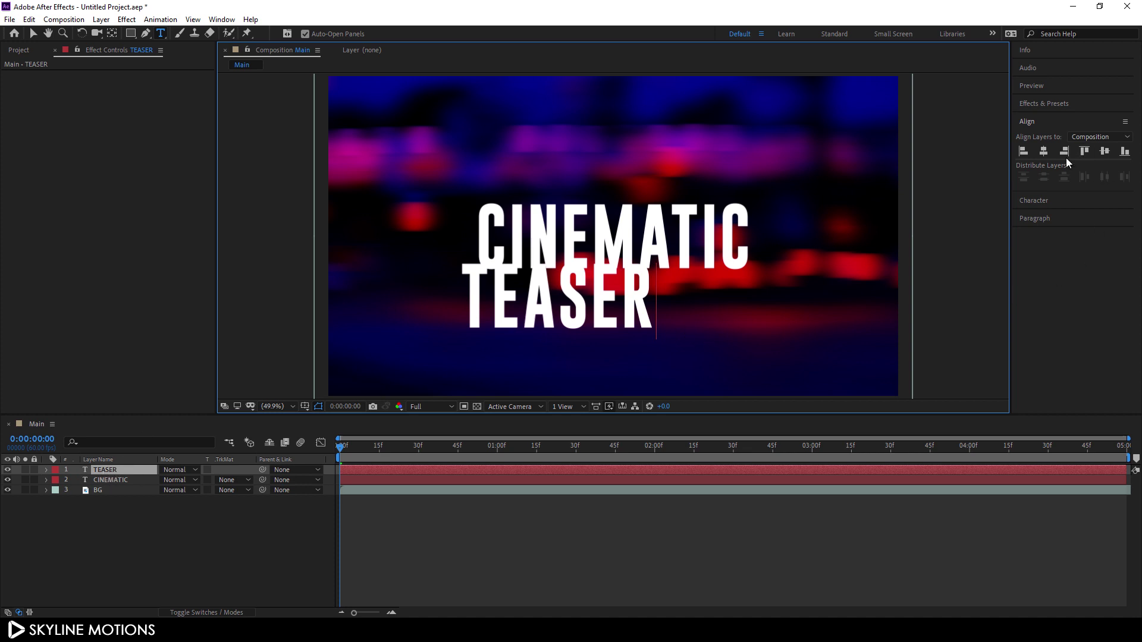
{"action": "left_click", "coordinate": [1044, 152]}
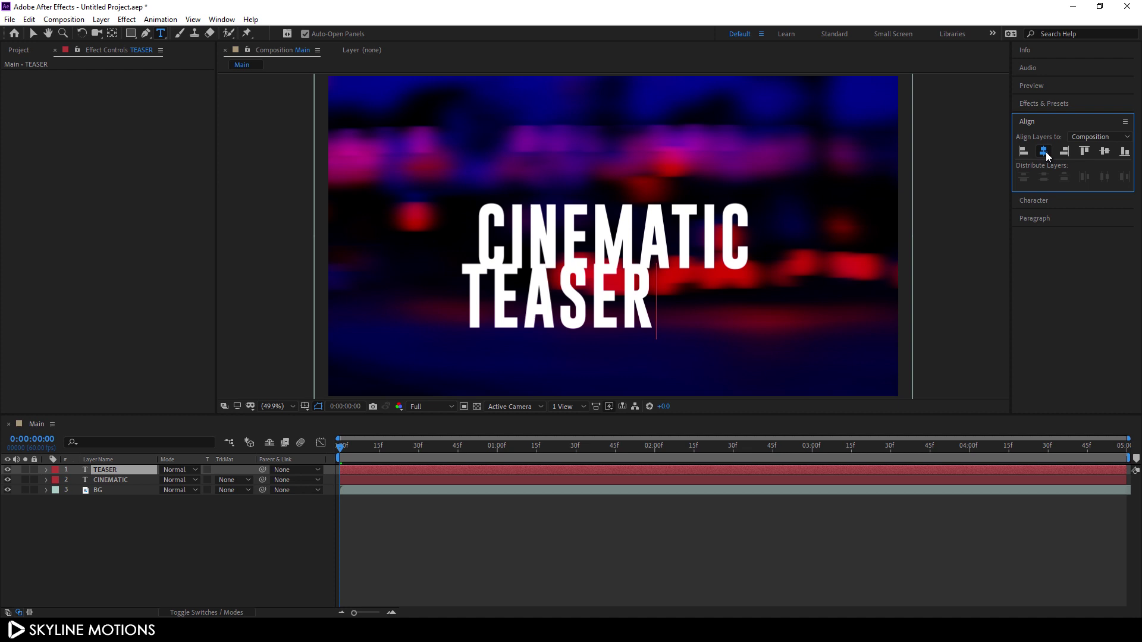
{"action": "left_click", "coordinate": [1103, 152]}
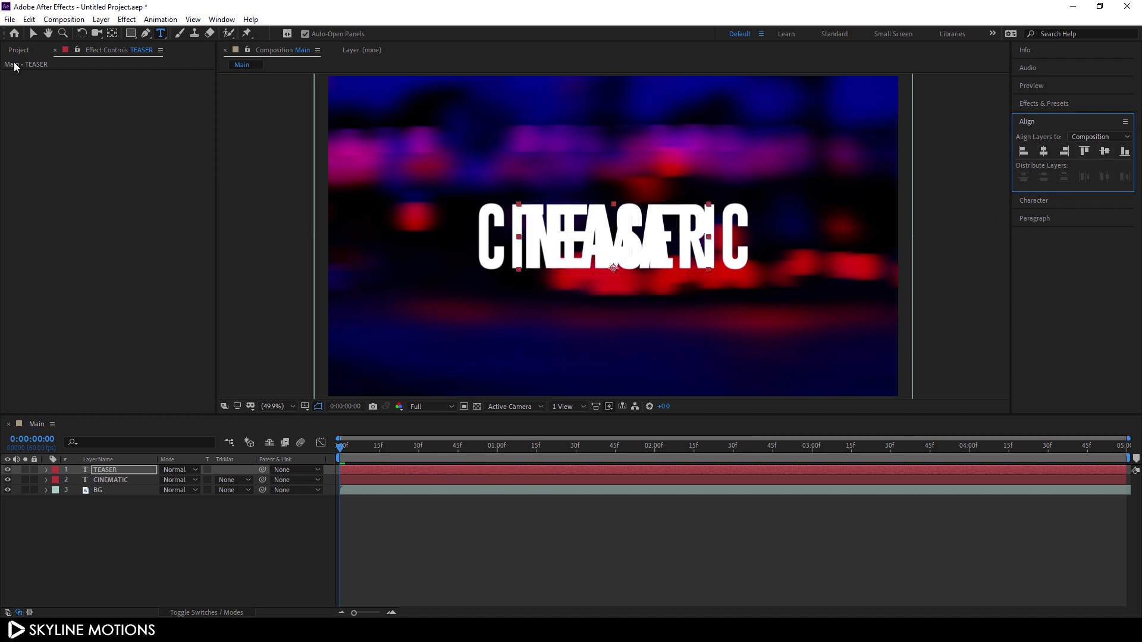
Nudge CINEMATIC up and TEASER down so TEASER sits beneath it as a second line
{"action": "left_click", "coordinate": [33, 34]}
{"action": "left_click", "coordinate": [183, 548]}
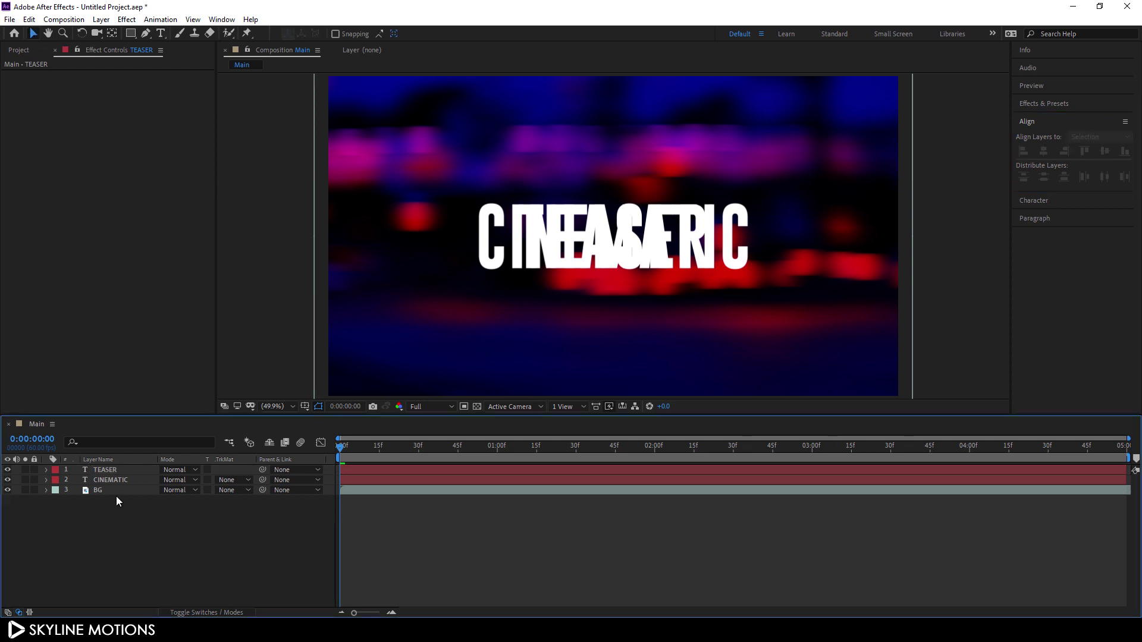
{"action": "left_click", "coordinate": [114, 480]}
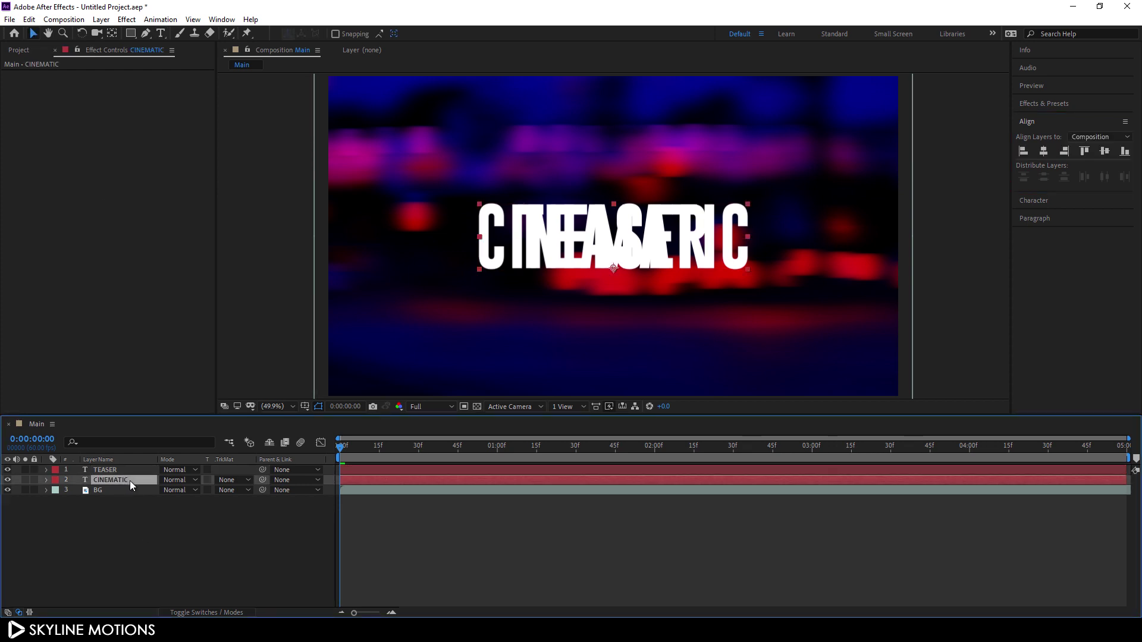
{"action": "key", "text": "shift+Up"}
{"action": "key", "text": "shift+Up"}
{"action": "key", "text": "shift+Up"}
{"action": "key", "text": "shift+Up"}
{"action": "key", "text": "shift+Up"}
{"action": "key", "text": "shift+Up"}
{"action": "key", "text": "shift+Up"}
{"action": "key", "text": "shift+Up"}
{"action": "key", "text": "shift+Up"}
{"action": "key", "text": "shift+Up"}
{"action": "key", "text": "shift+Up"}
{"action": "key", "text": "shift+Up"}
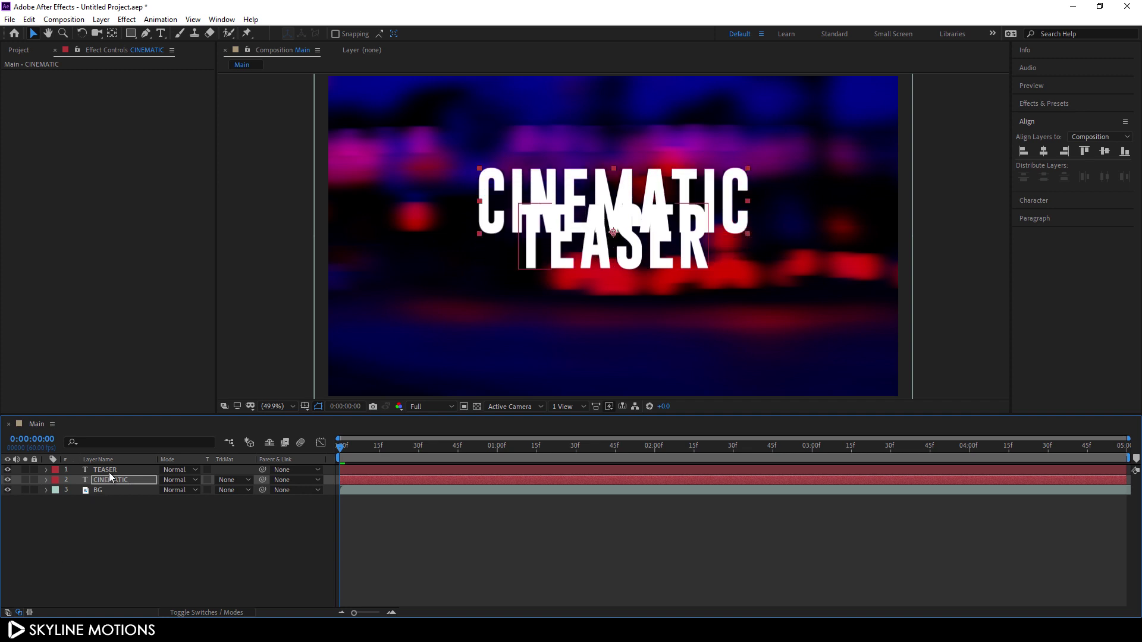
{"action": "left_click", "coordinate": [109, 473]}
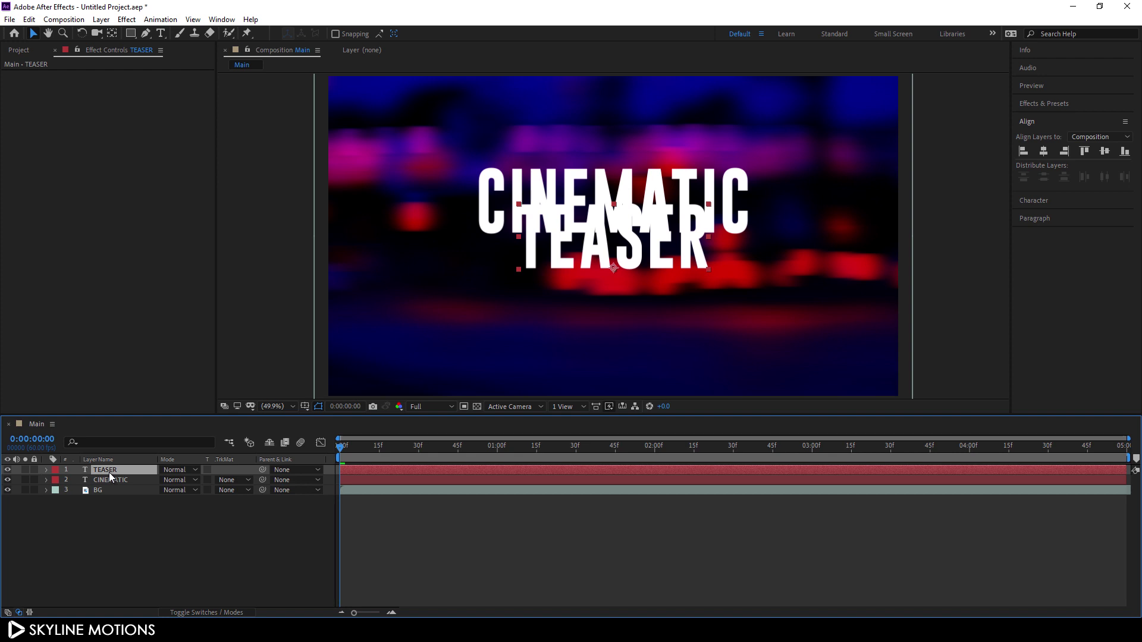
{"action": "key", "text": "shift+Down"}
{"action": "key", "text": "shift+Down"}
{"action": "key", "text": "shift+Down"}
{"action": "key", "text": "shift+Down"}
{"action": "key", "text": "shift+Down"}
{"action": "key", "text": "shift+Down"}
{"action": "key", "text": "shift+Down"}
{"action": "key", "text": "shift+Down"}
{"action": "key", "text": "shift+Down"}
{"action": "key", "text": "shift+Down"}
{"action": "key", "text": "shift+Down"}
{"action": "key", "text": "shift+Down"}
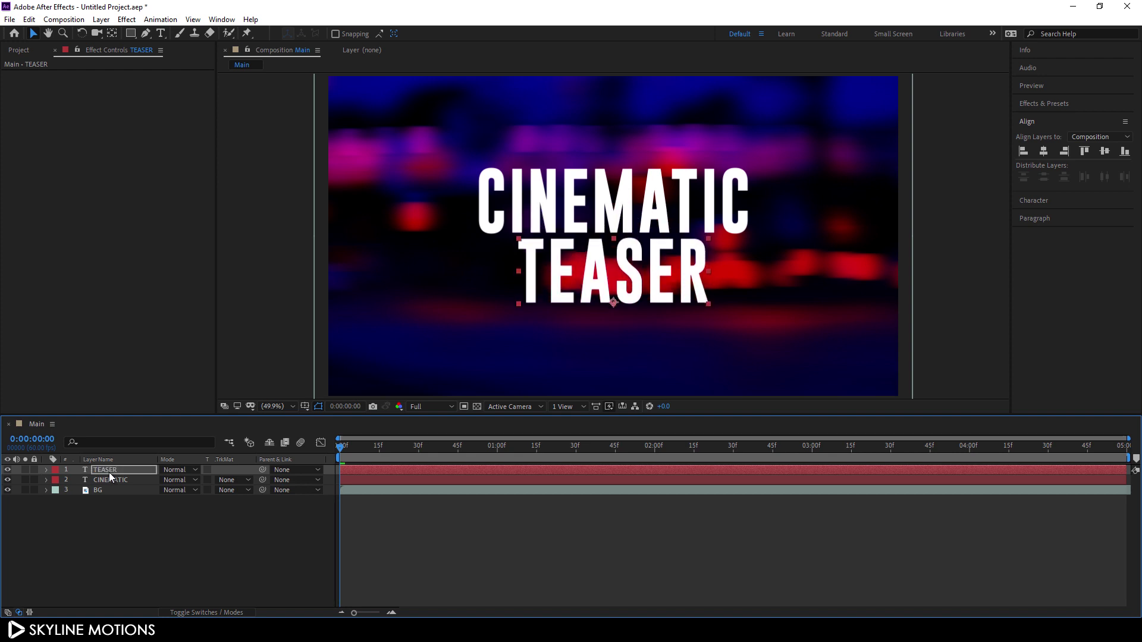
{"action": "left_click", "coordinate": [106, 479]}
{"action": "key", "text": "Down"}
{"action": "key", "text": "Down"}
{"action": "key", "text": "Down"}
{"action": "key", "text": "Down"}
{"action": "key", "text": "Down"}
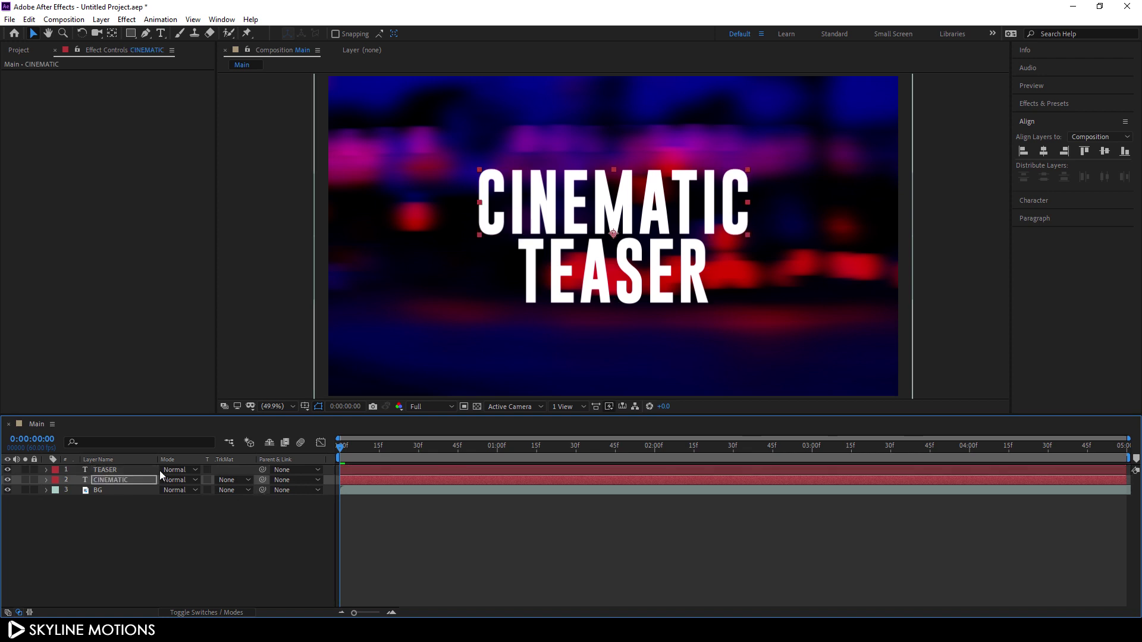
{"action": "key", "text": "F2"}
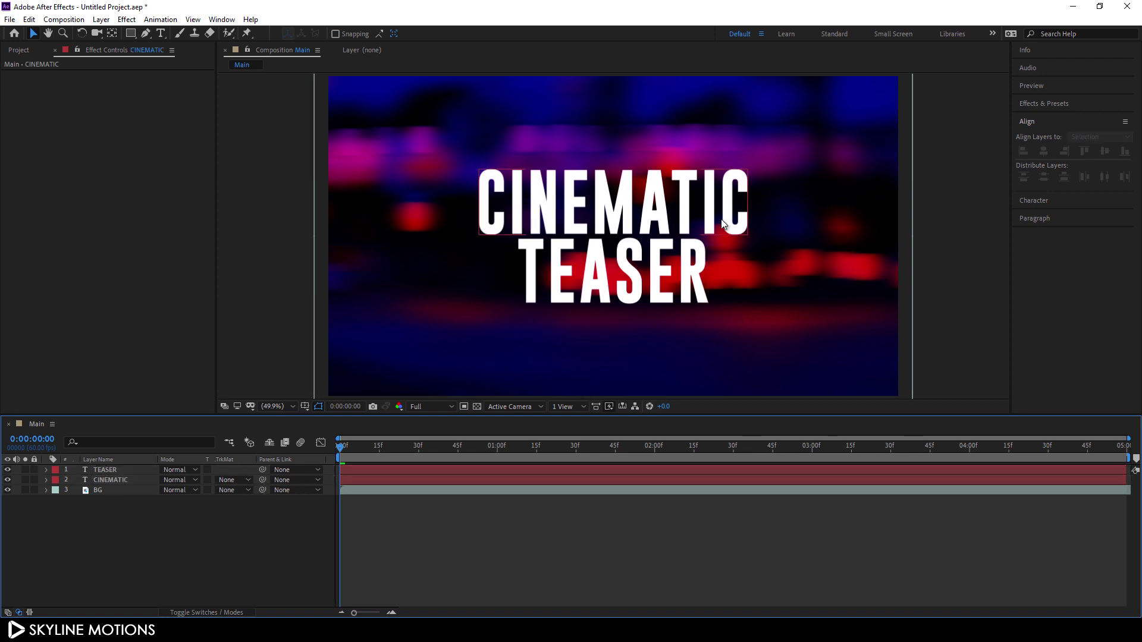
Import the concrete-2562451_1920 image into the project
{"action": "left_click", "coordinate": [24, 50]}
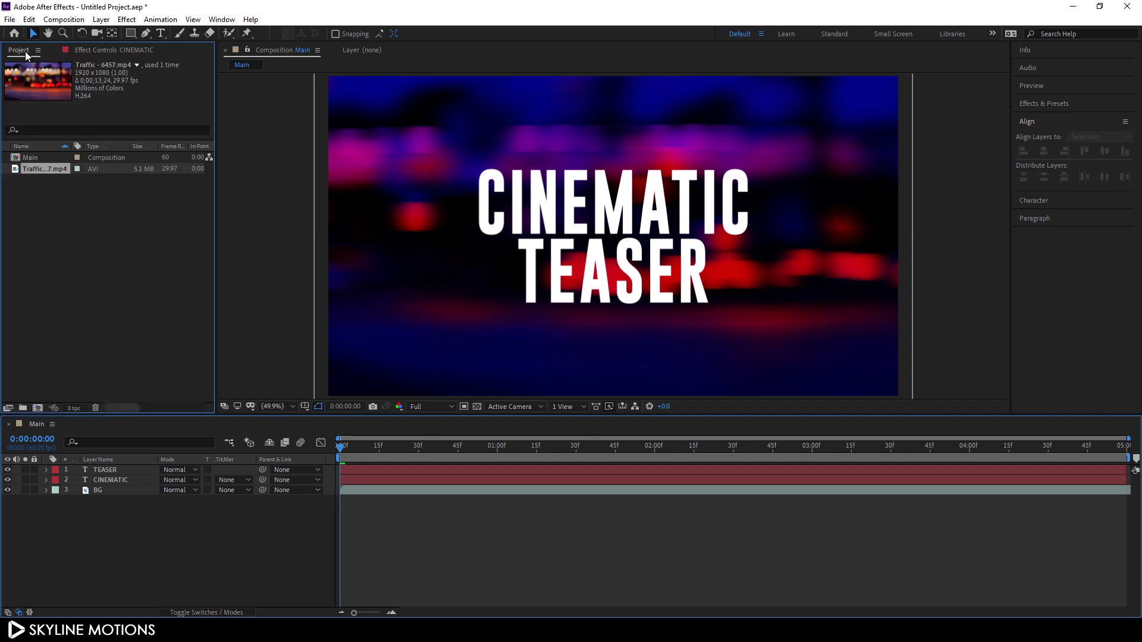
{"action": "right_click", "coordinate": [62, 228]}
{"action": "mouse_move", "coordinate": [118, 290]}
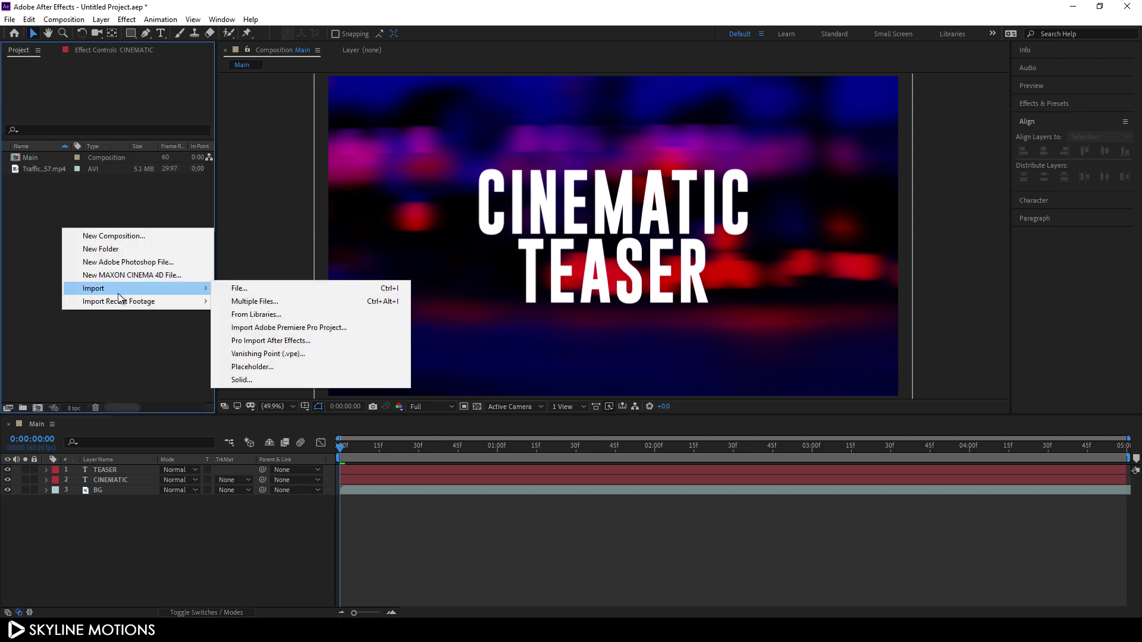
{"action": "left_click", "coordinate": [240, 290]}
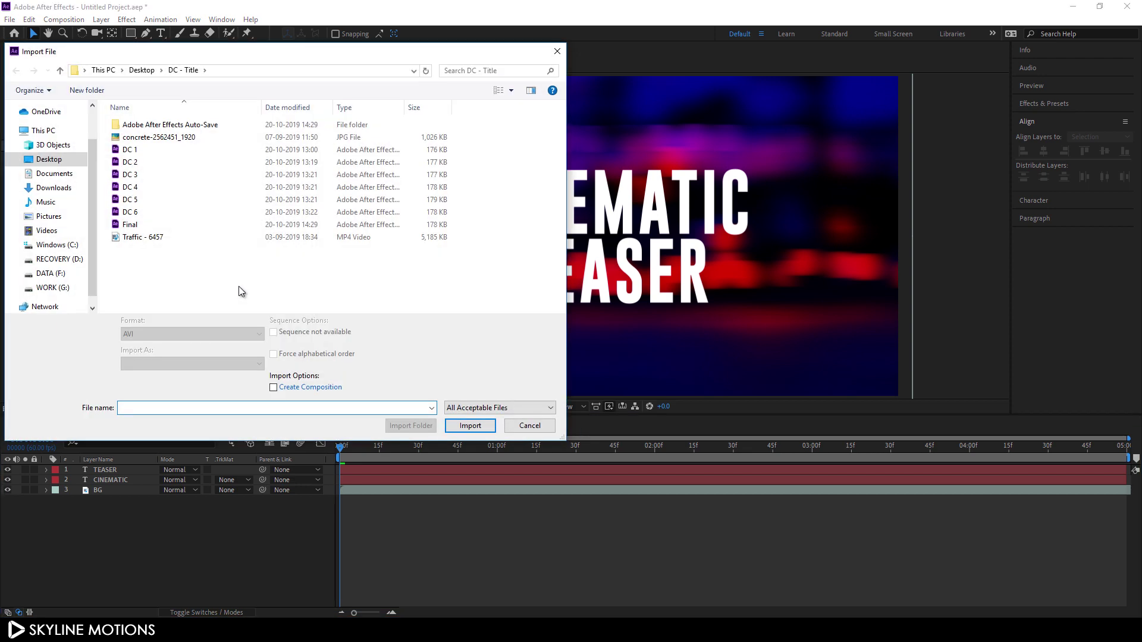
{"action": "left_click", "coordinate": [160, 140]}
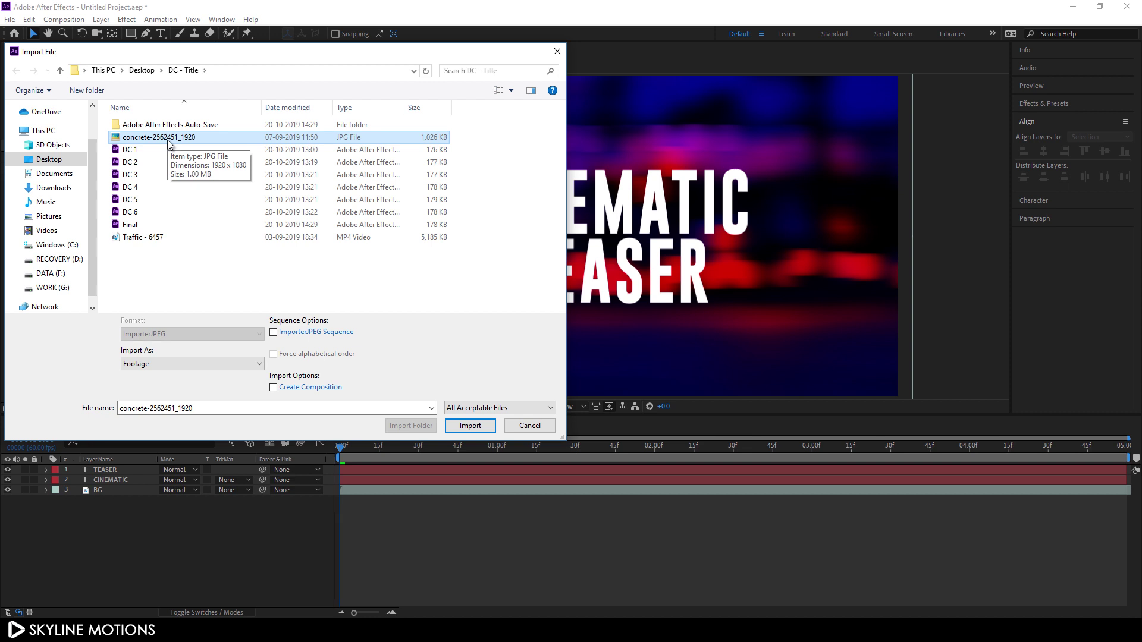
{"action": "left_click", "coordinate": [469, 426]}
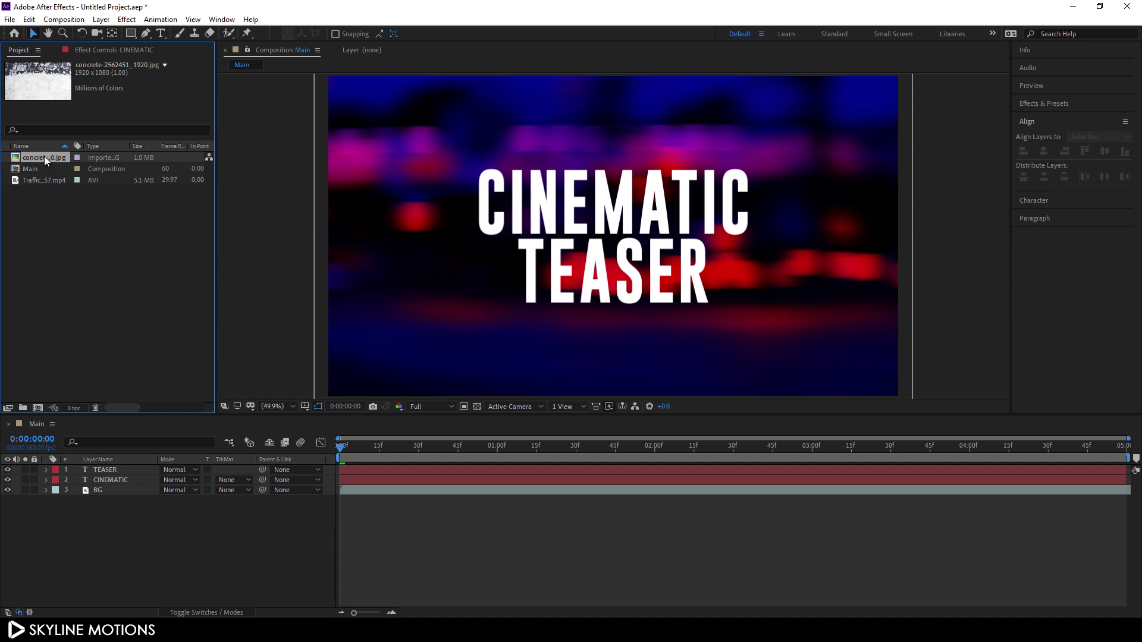
Add the concrete image as the top layer and rename it Texture
{"action": "left_click_drag", "start_coordinate": [47, 167], "coordinate": [114, 466]}
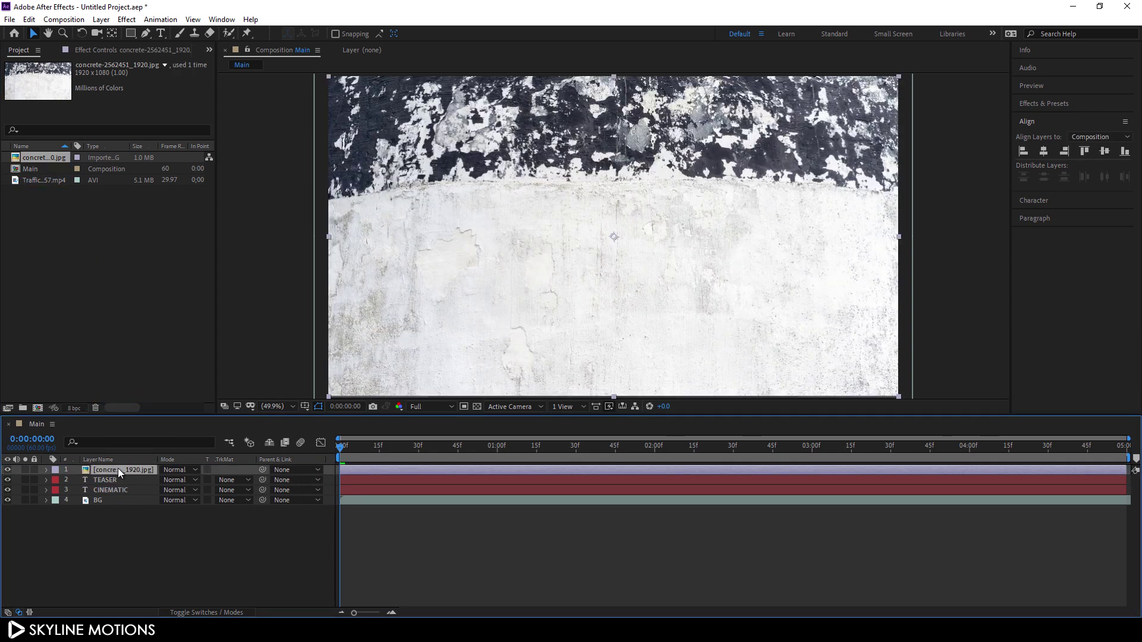
{"action": "right_click", "coordinate": [118, 469]}
{"action": "left_click", "coordinate": [154, 461]}
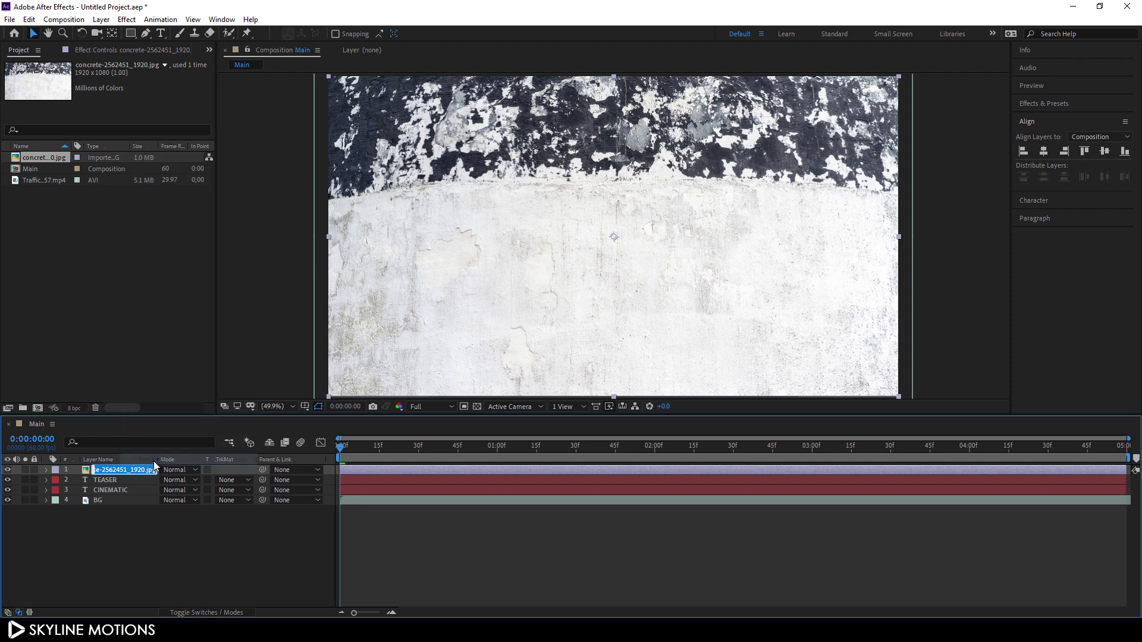
{"action": "type", "text": "Texture"}
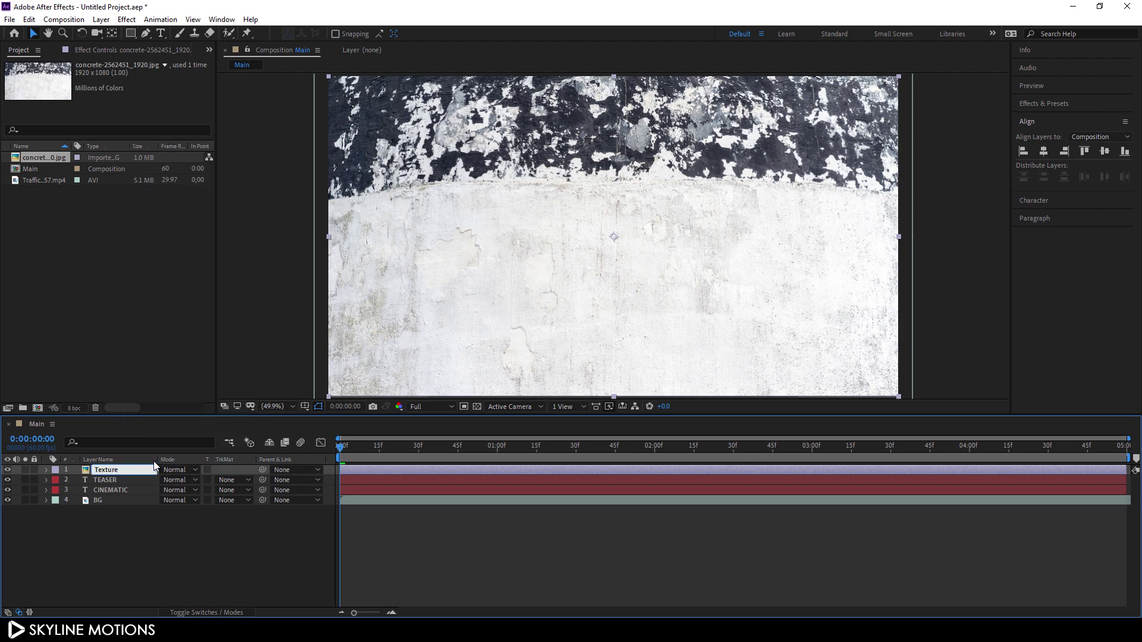
{"action": "key", "text": "Return"}
Apply the Brightness & Contrast effect to the Texture layer
{"action": "left_click", "coordinate": [1052, 104]}
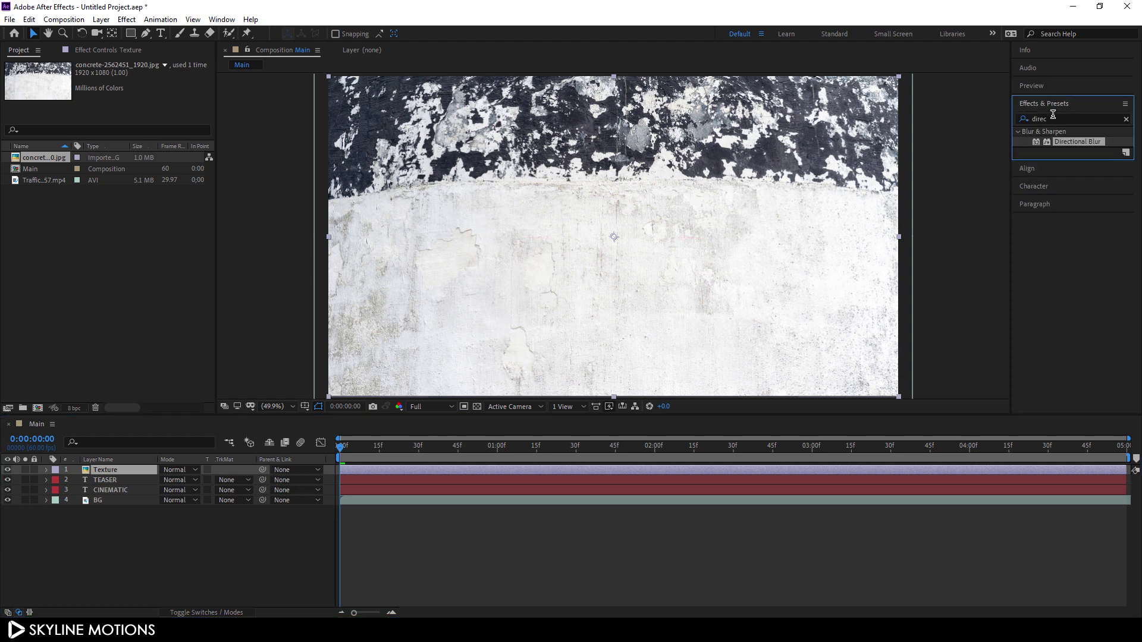
{"action": "left_click", "coordinate": [1104, 117]}
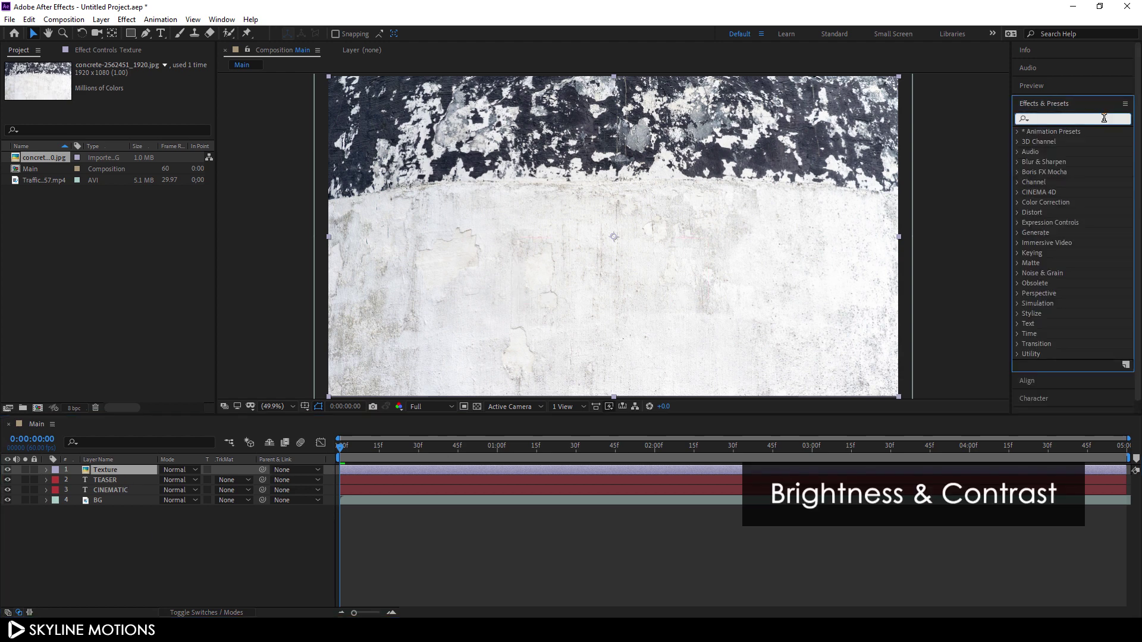
{"action": "type", "text": "bright"}
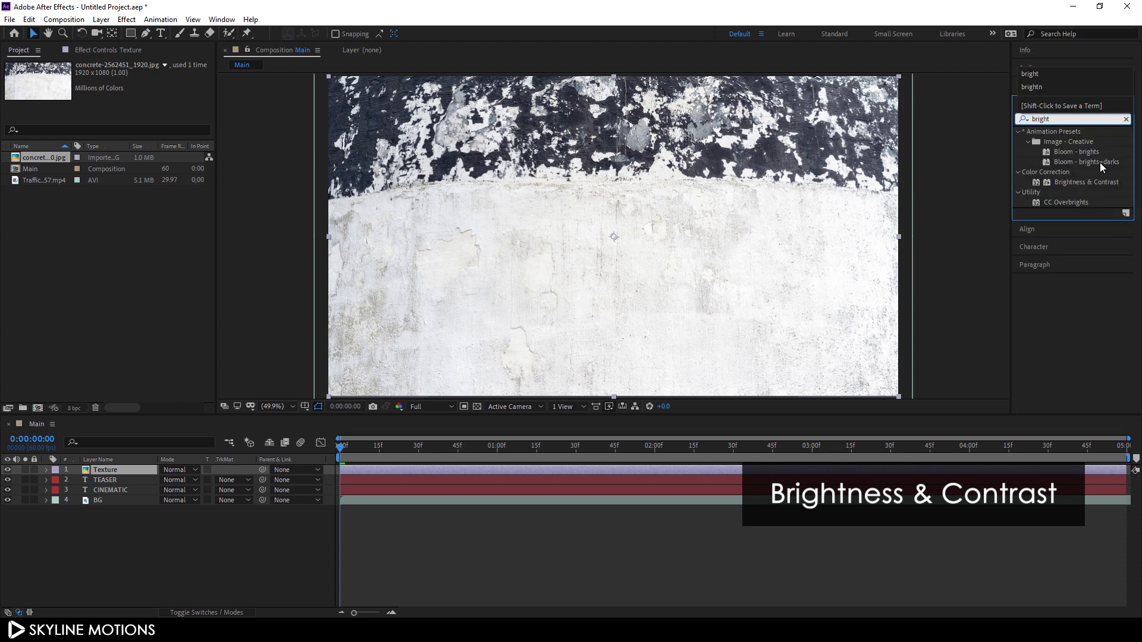
{"action": "left_click", "coordinate": [1087, 182]}
{"action": "left_click_drag", "start_coordinate": [1087, 182], "coordinate": [584, 220]}
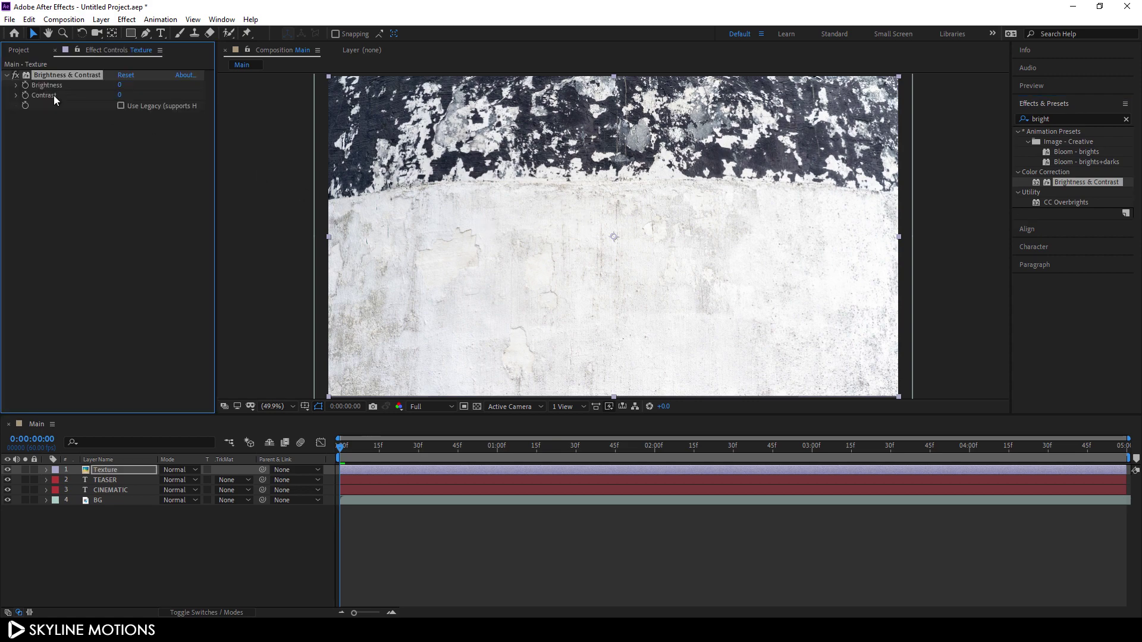
Set Contrast to 50 and Brightness to -25, then reselect the Texture layer
{"action": "left_click_drag", "start_coordinate": [121, 95], "coordinate": [162, 102]}
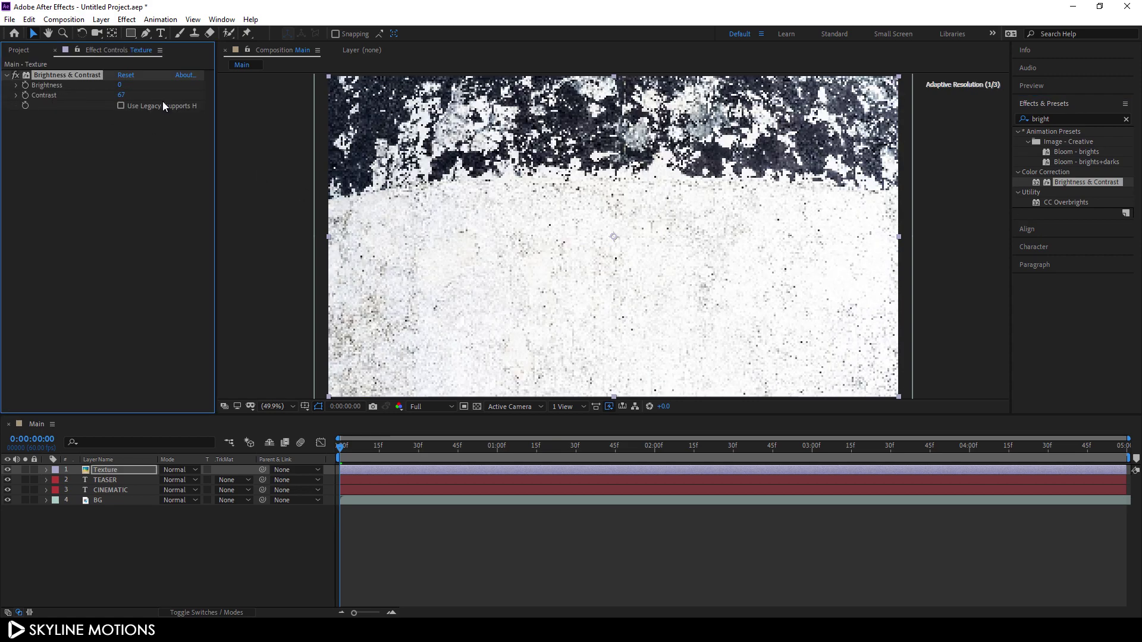
{"action": "left_click", "coordinate": [125, 96]}
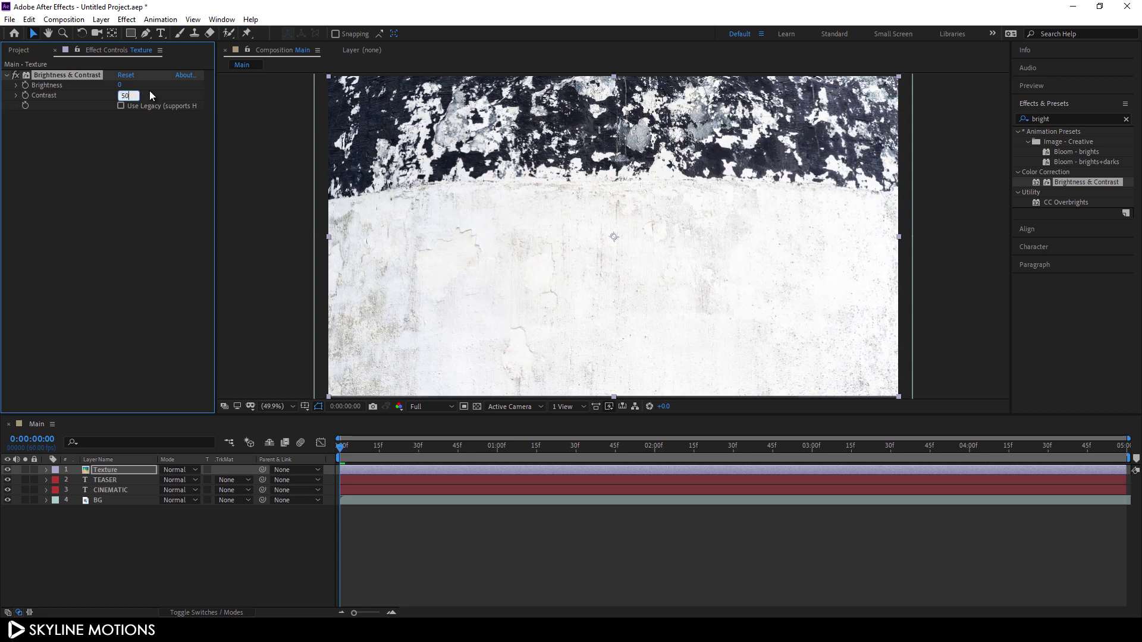
{"action": "left_click_drag", "start_coordinate": [119, 88], "coordinate": [98, 85]}
{"action": "left_click", "coordinate": [126, 86]}
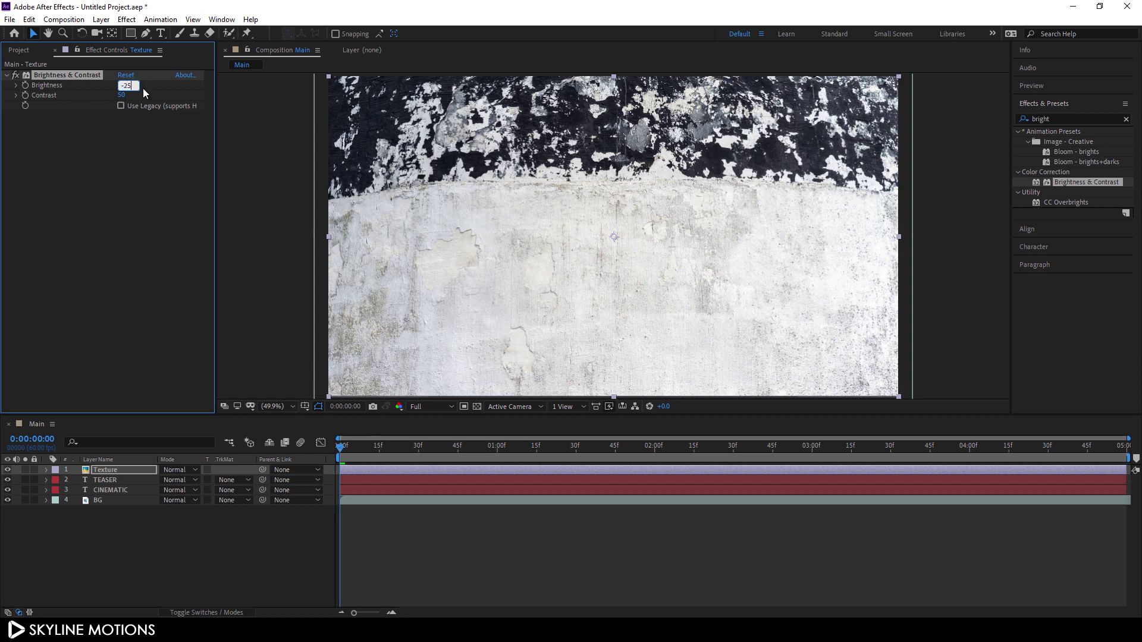
{"action": "type", "text": "-25"}
{"action": "key", "text": "Return"}
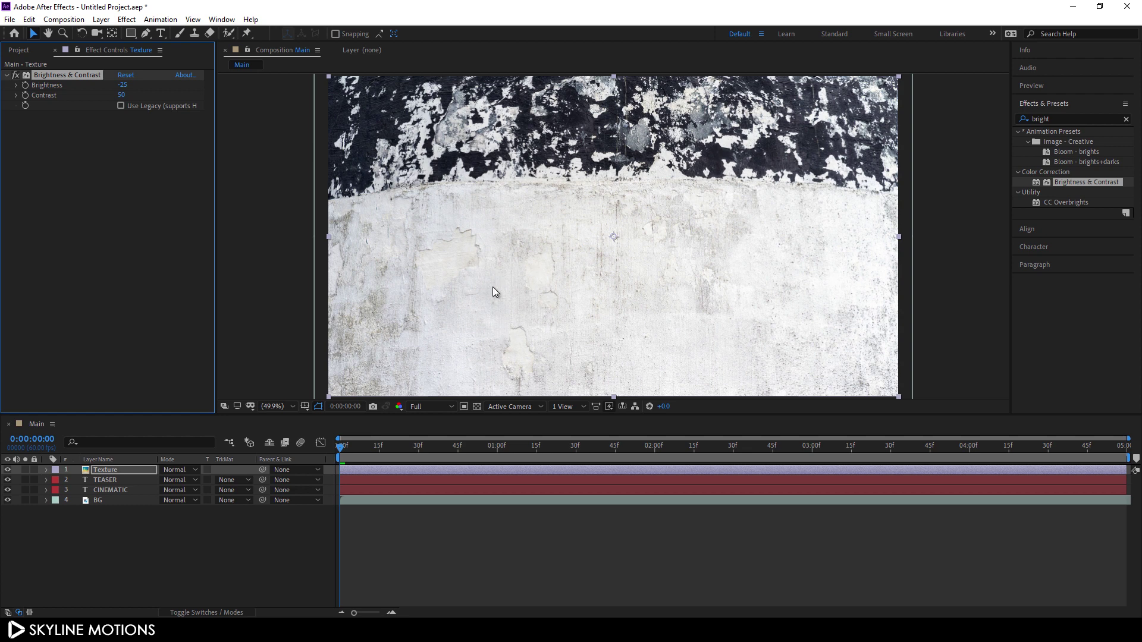
{"action": "left_click", "coordinate": [196, 511]}
{"action": "left_click", "coordinate": [109, 471]}
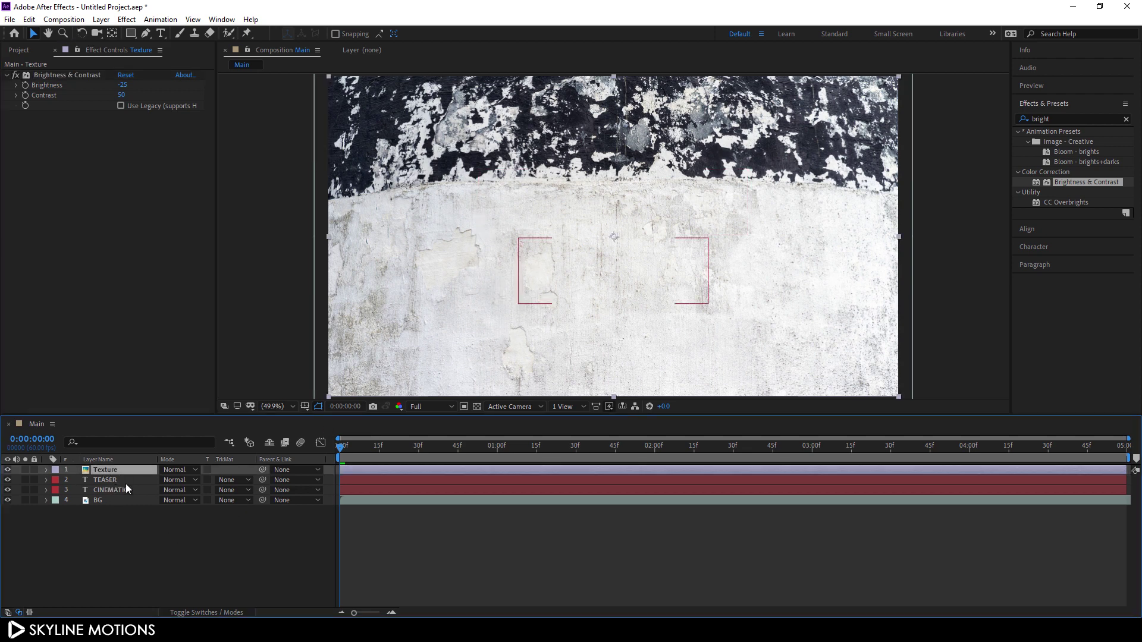
Move Texture below the title layers and set its track matte to Alpha Matte 'CINEMATIC'
{"action": "left_click_drag", "start_coordinate": [111, 472], "coordinate": [109, 496]}
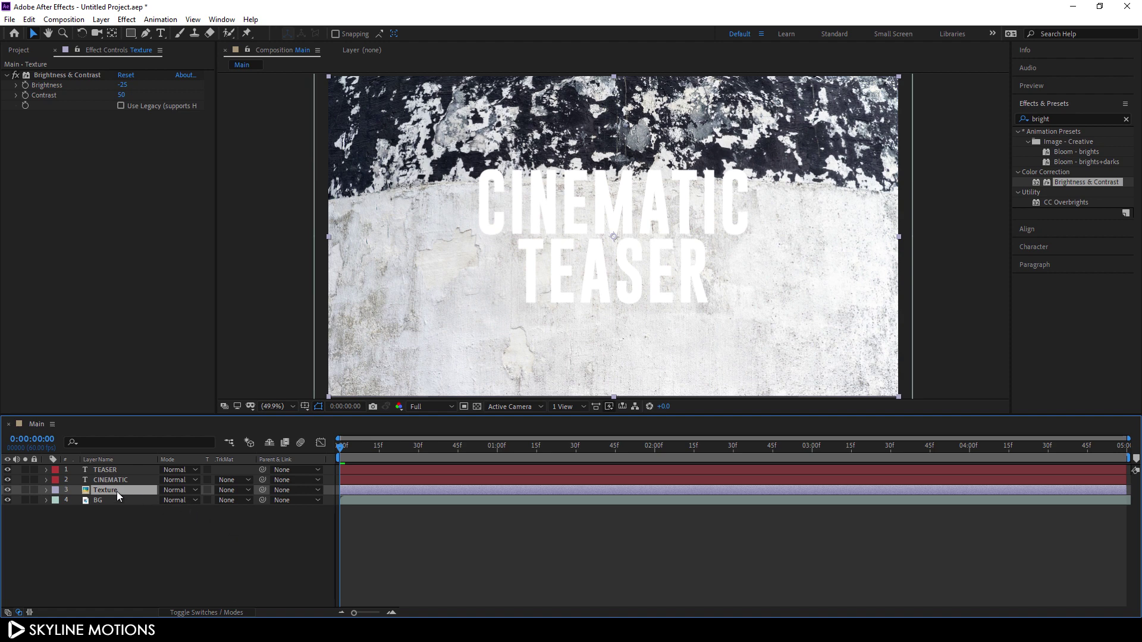
{"action": "left_click", "coordinate": [233, 491]}
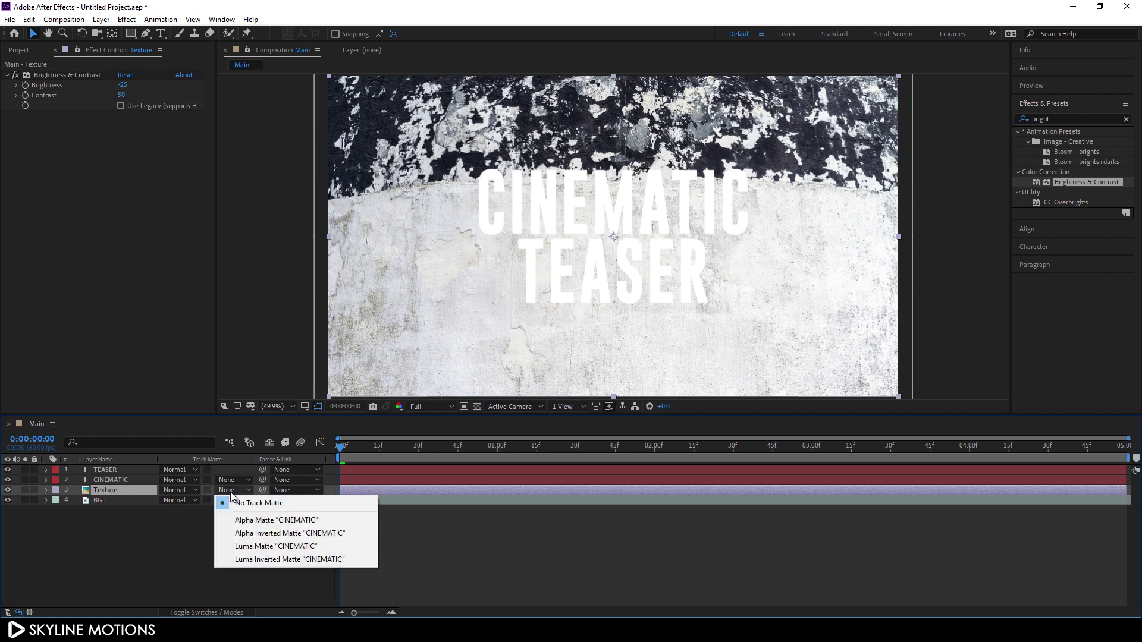
{"action": "left_click", "coordinate": [240, 520]}
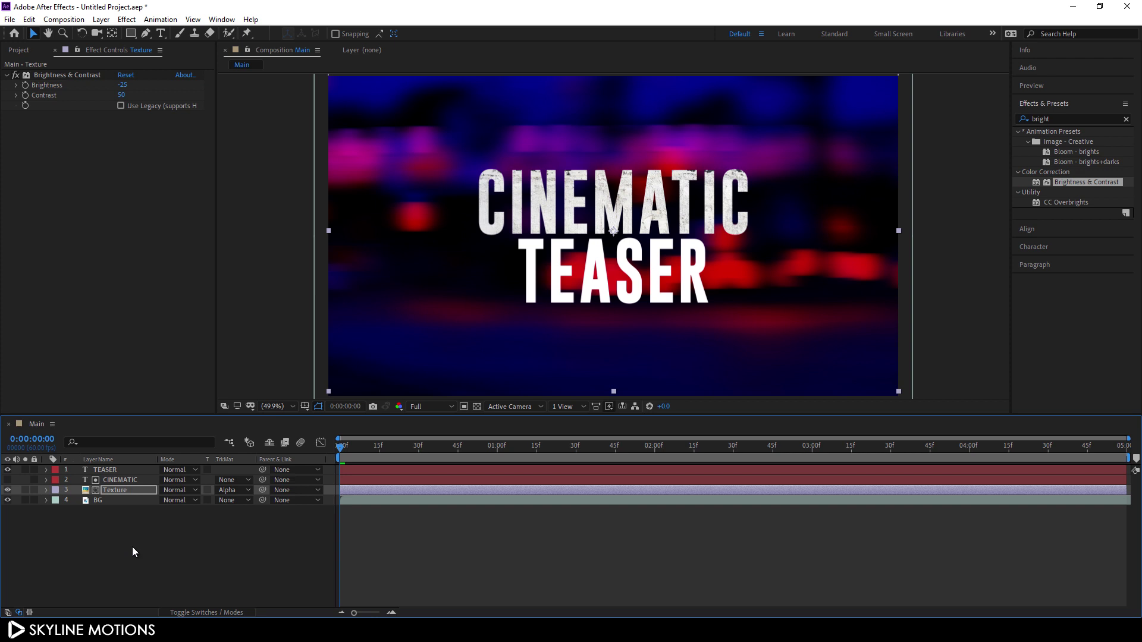
Duplicate Texture, matte Texture 2 to the 'TEASER' alpha, and hide the plain TEASER layer
{"action": "left_click", "coordinate": [116, 491]}
{"action": "key", "text": "ctrl+d"}
{"action": "key", "text": "ctrl+bracketright"}
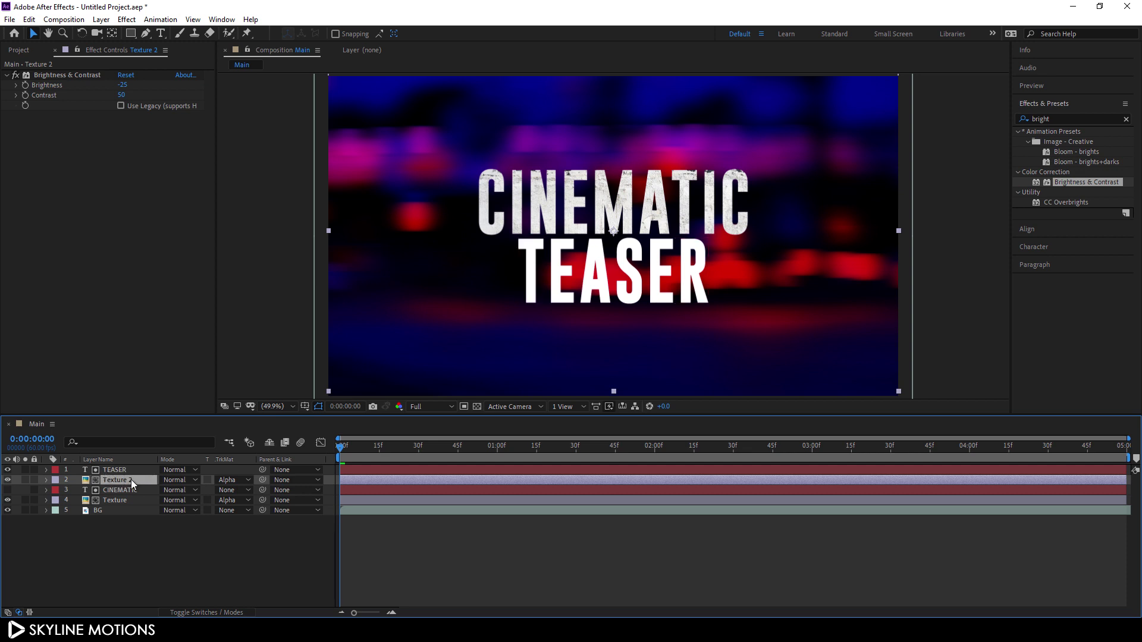
{"action": "left_click", "coordinate": [232, 479]}
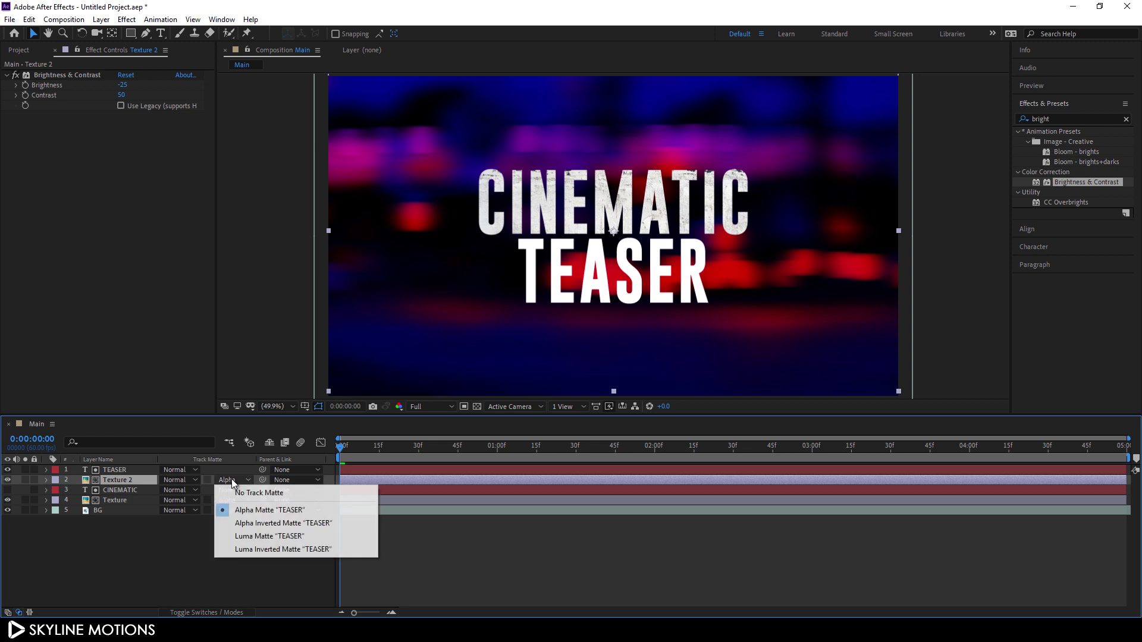
{"action": "left_click", "coordinate": [256, 507]}
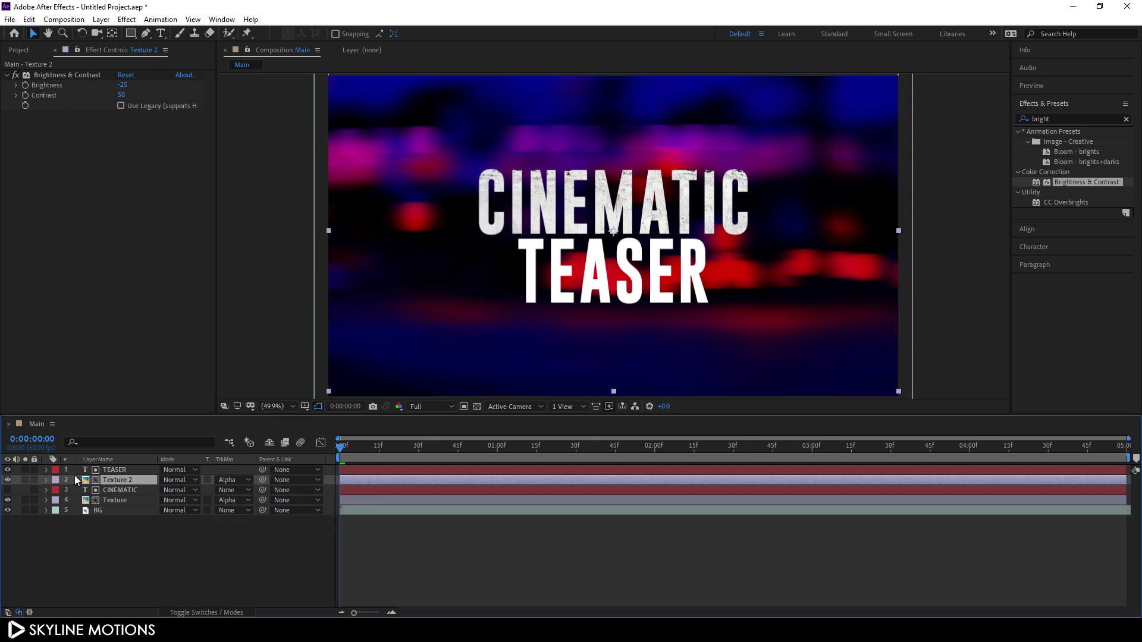
{"action": "left_click", "coordinate": [124, 471]}
{"action": "left_click", "coordinate": [7, 470]}
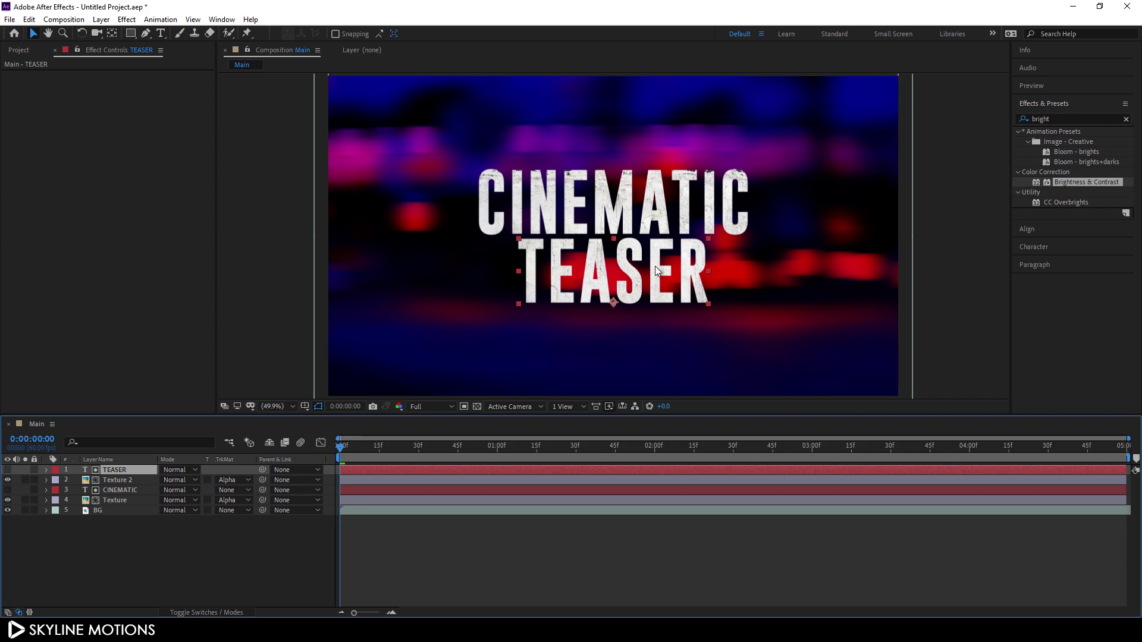
Inspect the textured title at 0:00:01:15 and fit the composition to the viewer
{"action": "key", "text": "period"}
{"action": "key", "text": "period"}
{"action": "key", "text": "period"}
{"action": "key", "text": "period"}
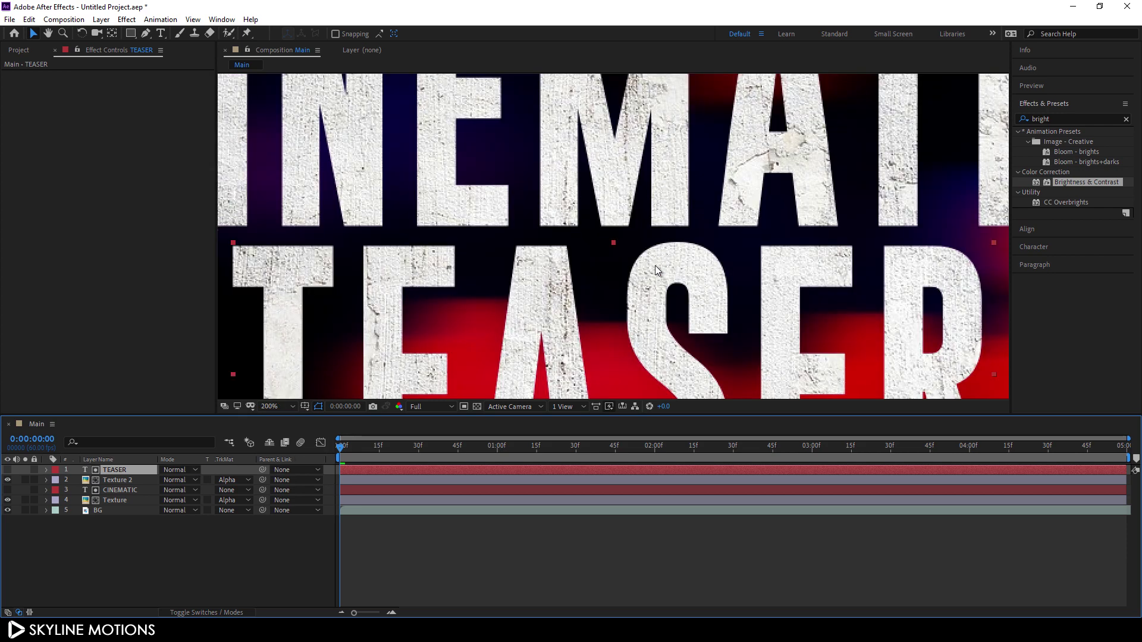
{"action": "key", "text": "comma"}
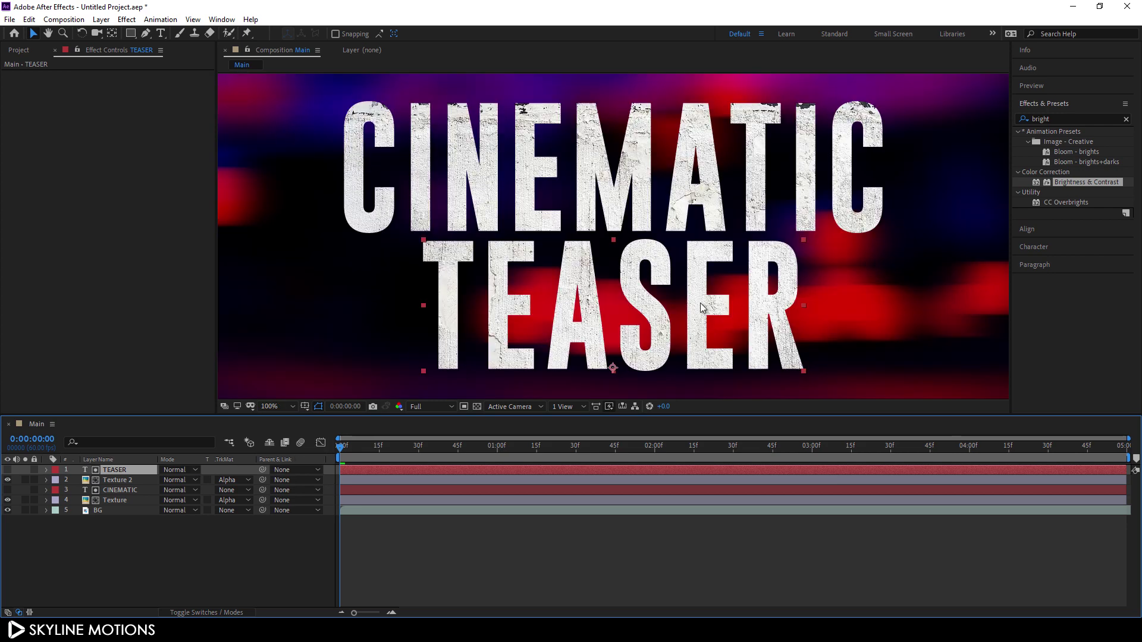
{"action": "left_click_drag", "start_coordinate": [434, 451], "coordinate": [536, 451]}
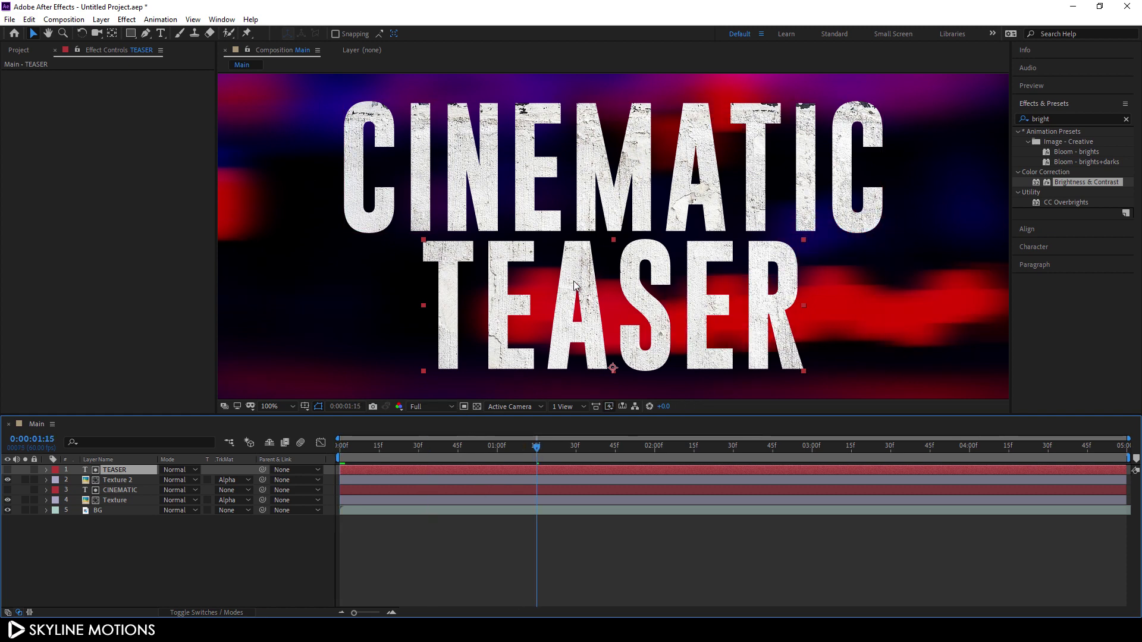
{"action": "key", "text": "comma"}
{"action": "key", "text": "comma"}
{"action": "key", "text": "comma"}
{"action": "key", "text": "comma"}
{"action": "left_click", "coordinate": [270, 406]}
{"action": "left_click", "coordinate": [292, 208]}
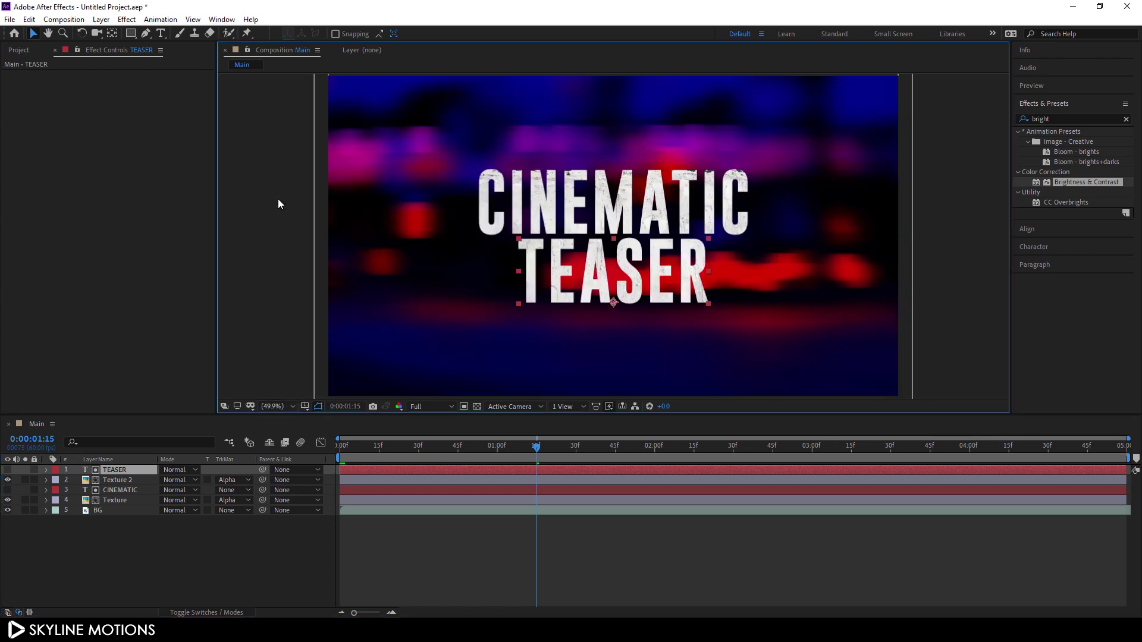
{"action": "left_click", "coordinate": [179, 550]}
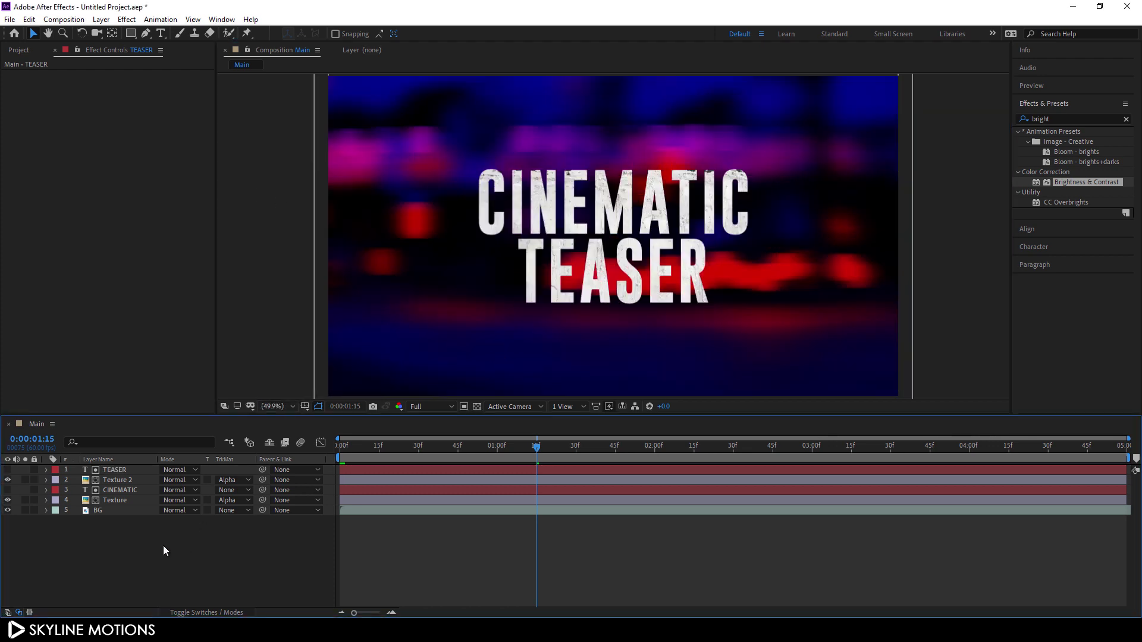
Add a new null object and rename it Control 1
{"action": "left_click", "coordinate": [100, 22]}
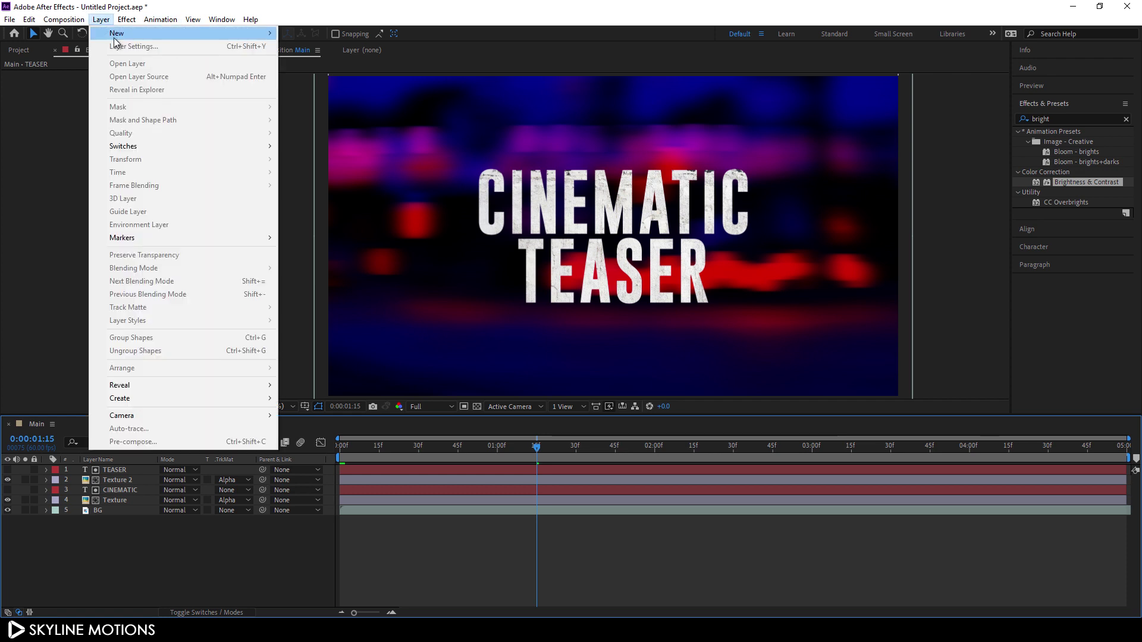
{"action": "mouse_move", "coordinate": [113, 37]}
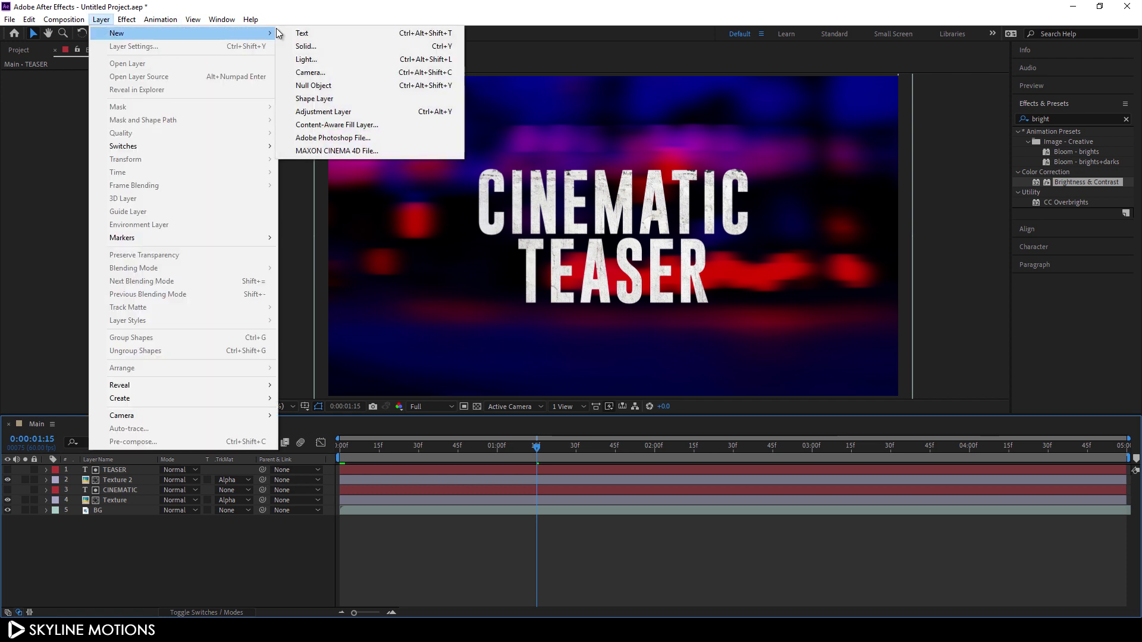
{"action": "left_click", "coordinate": [316, 86]}
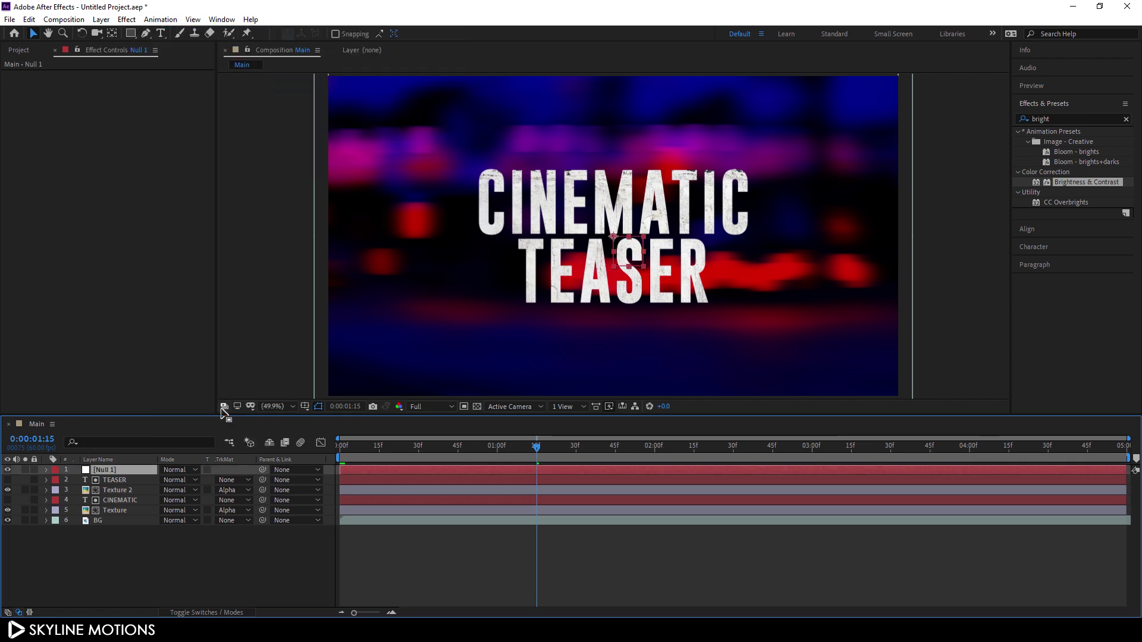
{"action": "right_click", "coordinate": [129, 471]}
{"action": "left_click", "coordinate": [151, 467]}
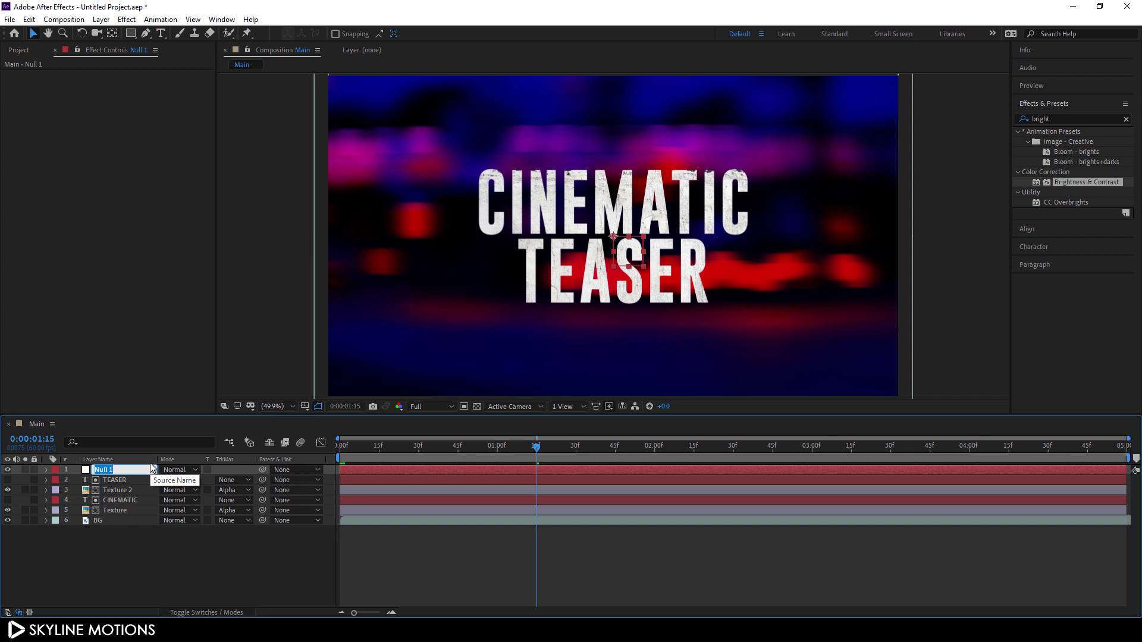
{"action": "type", "text": "Co"}
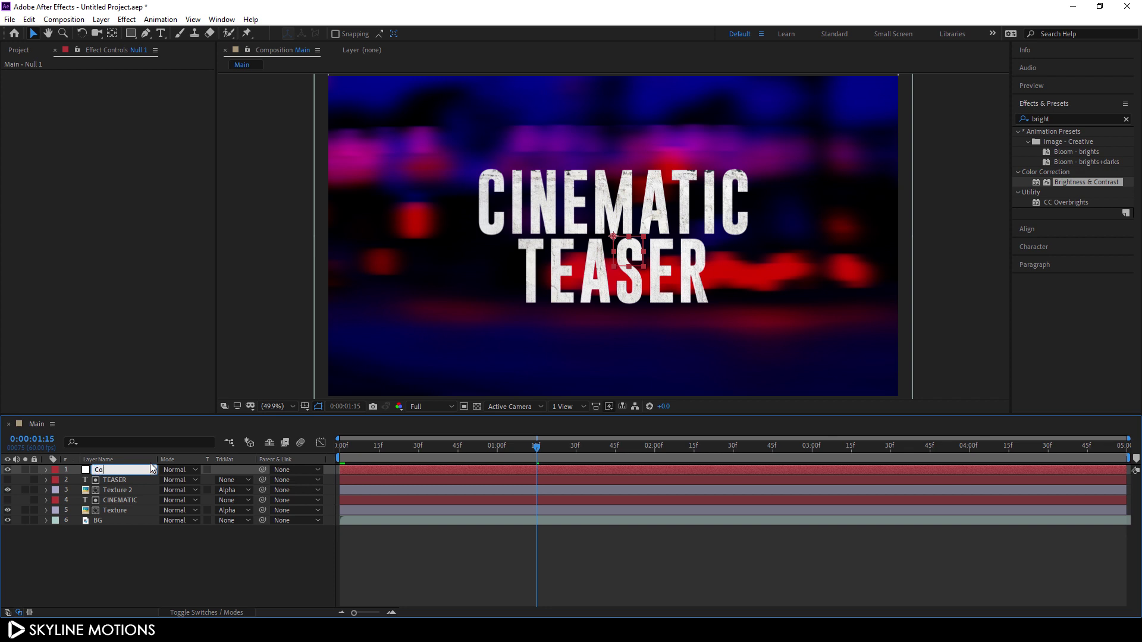
{"action": "type", "text": "ntrol 1"}
{"action": "key", "text": "Return"}
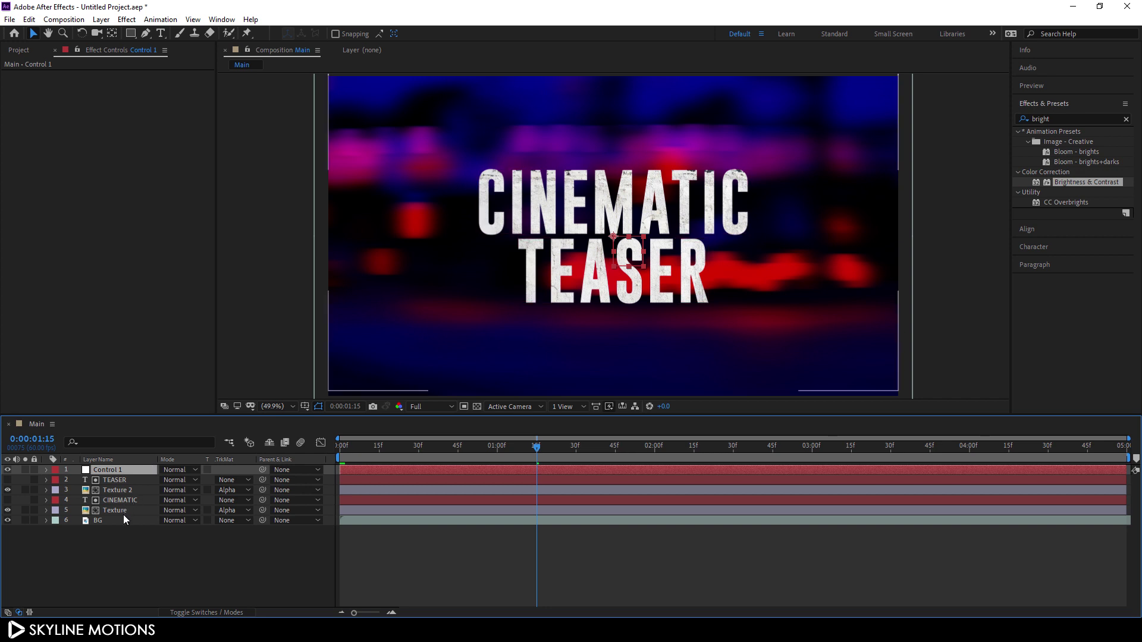
Parent the CINEMATIC and Texture layers to Control 1
{"action": "left_click", "coordinate": [123, 513]}
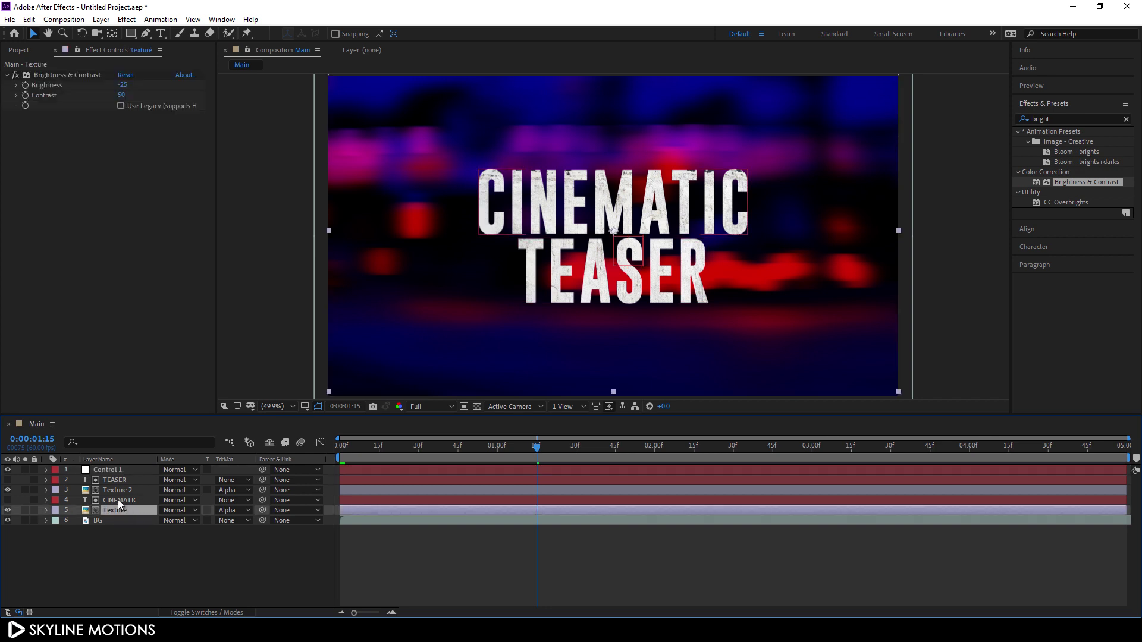
{"action": "left_click", "coordinate": [119, 502], "text": "ctrl"}
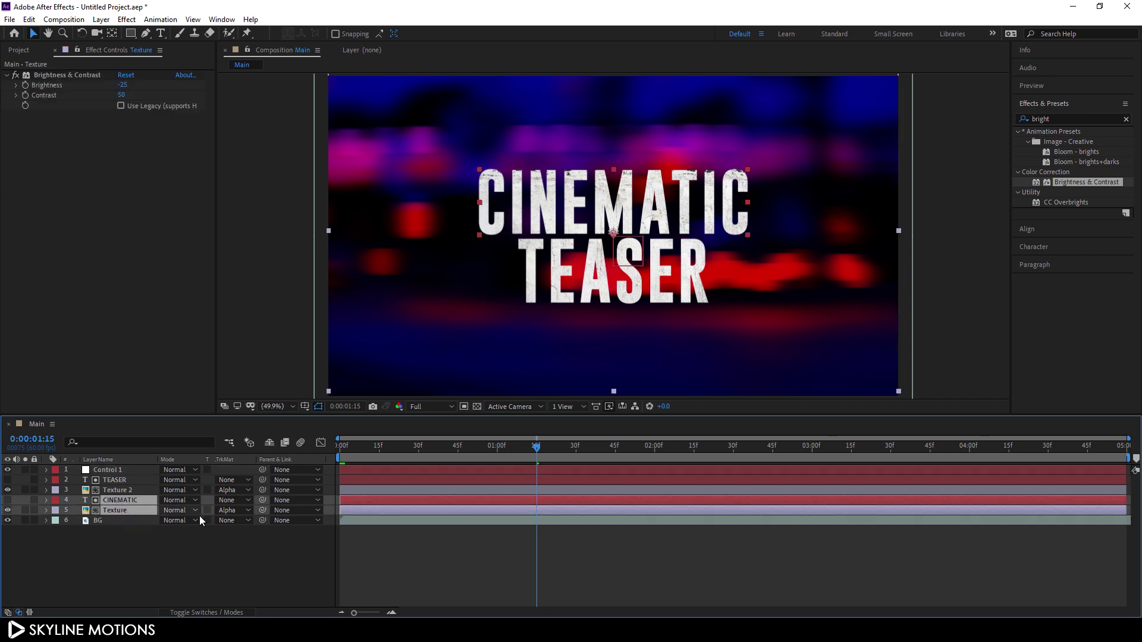
{"action": "left_click_drag", "start_coordinate": [262, 512], "coordinate": [132, 472]}
{"action": "left_click", "coordinate": [122, 473]}
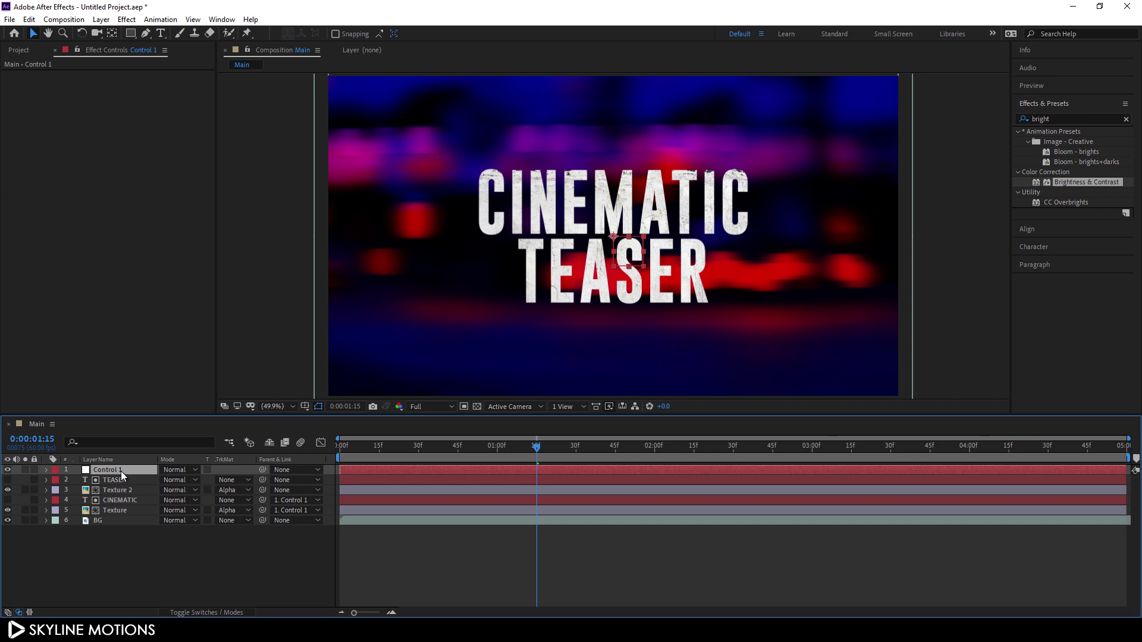
Test-nudge Control 1's Position, then restore it to 960,540
{"action": "key", "text": "p"}
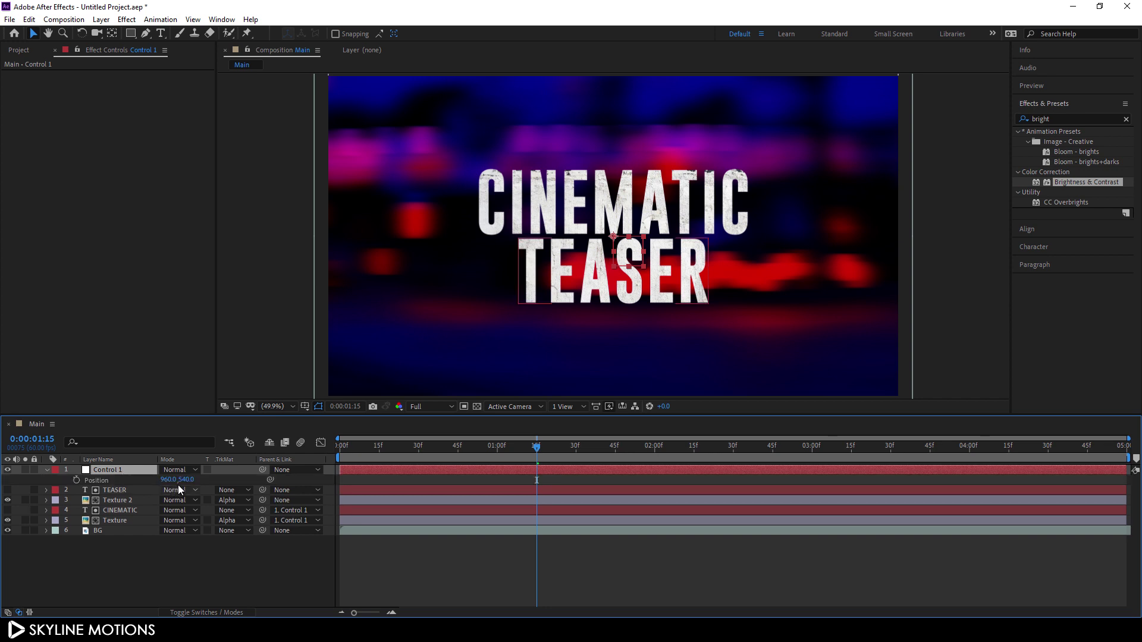
{"action": "left_click_drag", "start_coordinate": [170, 479], "coordinate": [102, 469]}
{"action": "key", "text": "Left"}
{"action": "key", "text": "Left"}
{"action": "key", "text": "Left"}
{"action": "key", "text": "Left"}
{"action": "key", "text": "Left"}
{"action": "key", "text": "Left"}
{"action": "key", "text": "Left"}
{"action": "key", "text": "Left"}
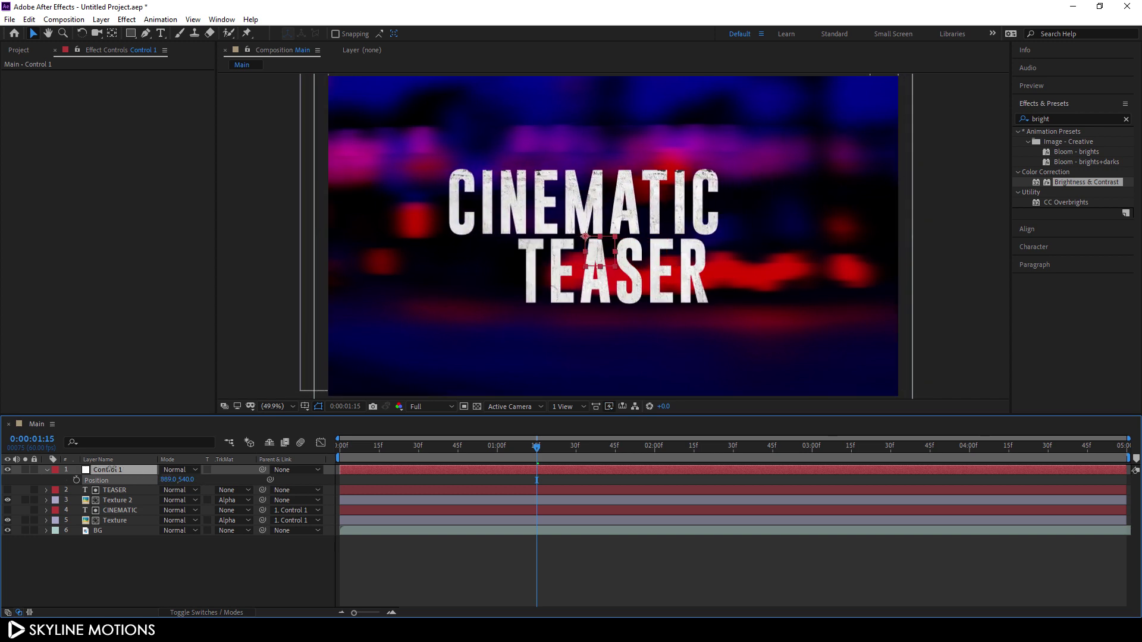
{"action": "key", "text": "ctrl+z"}
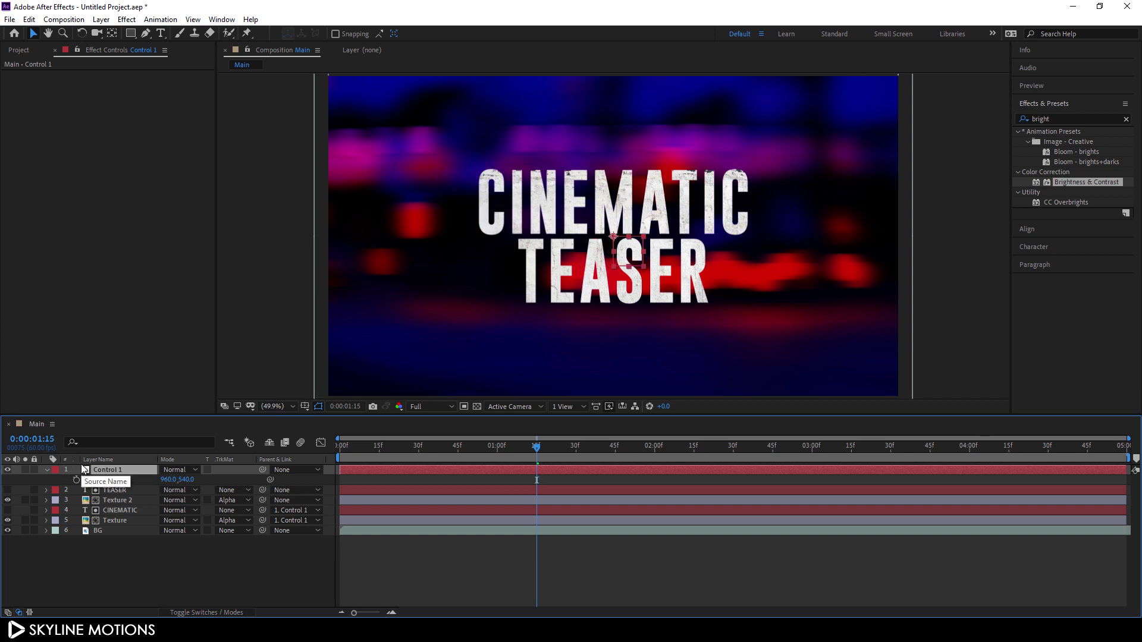
{"action": "left_click", "coordinate": [112, 540]}
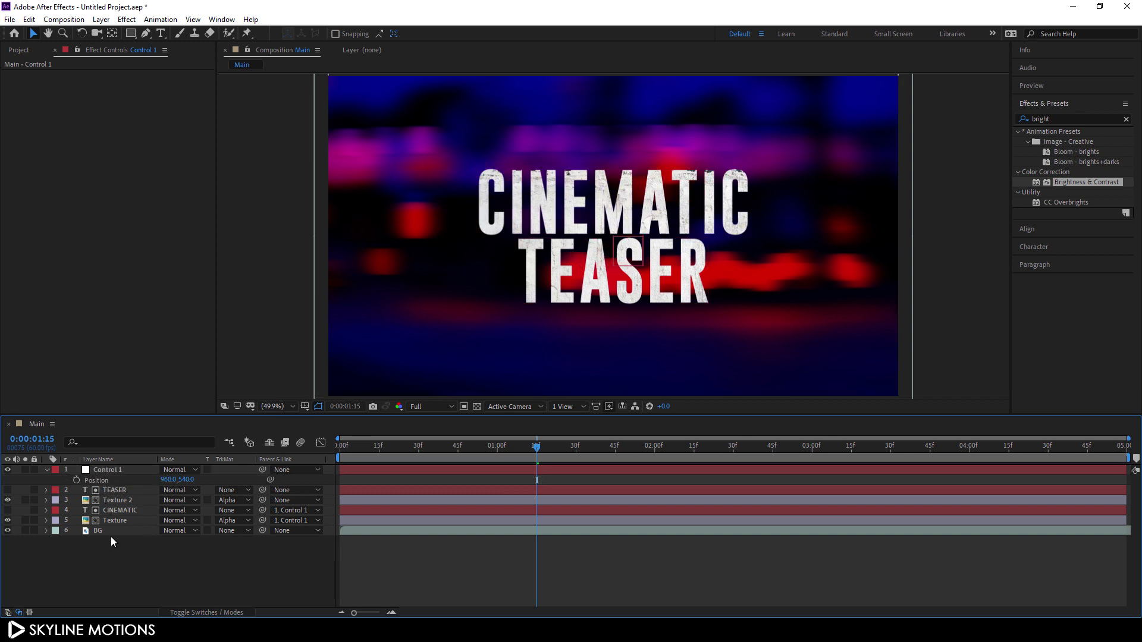
Add another null object and rename it Control 2
{"action": "left_click", "coordinate": [101, 19]}
{"action": "mouse_move", "coordinate": [104, 35]}
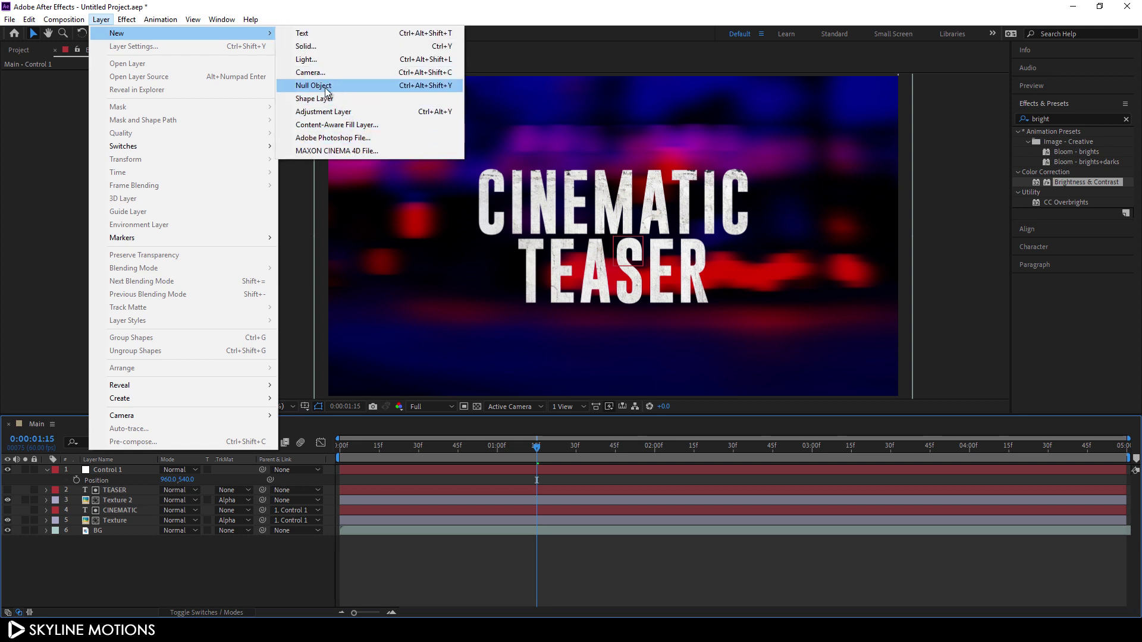
{"action": "left_click", "coordinate": [314, 85]}
{"action": "right_click", "coordinate": [147, 472]}
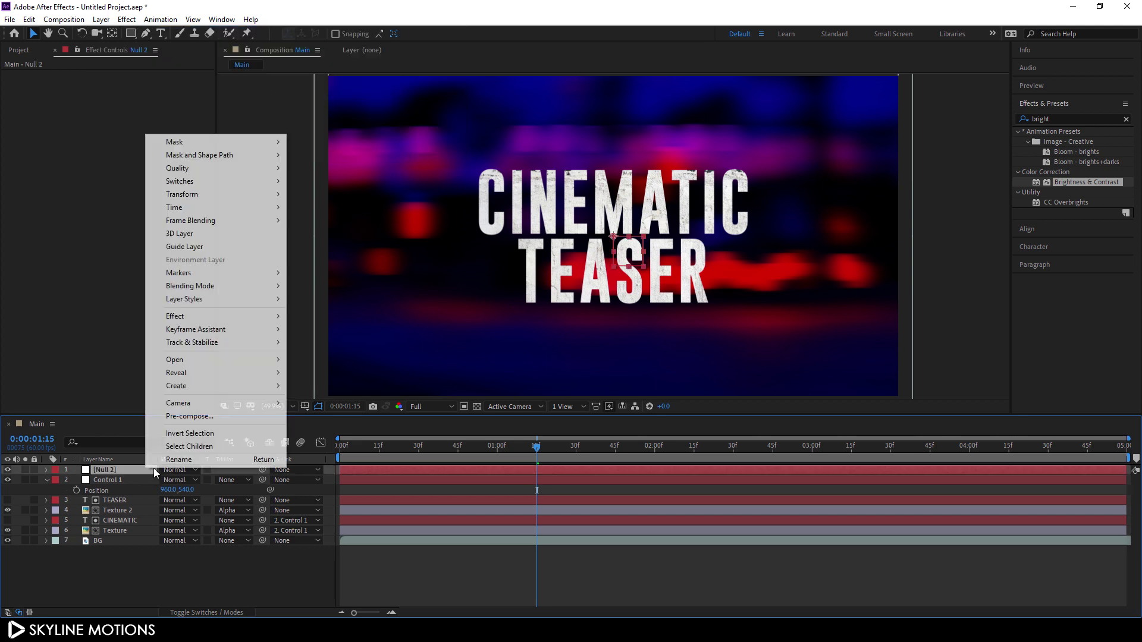
{"action": "left_click", "coordinate": [170, 465]}
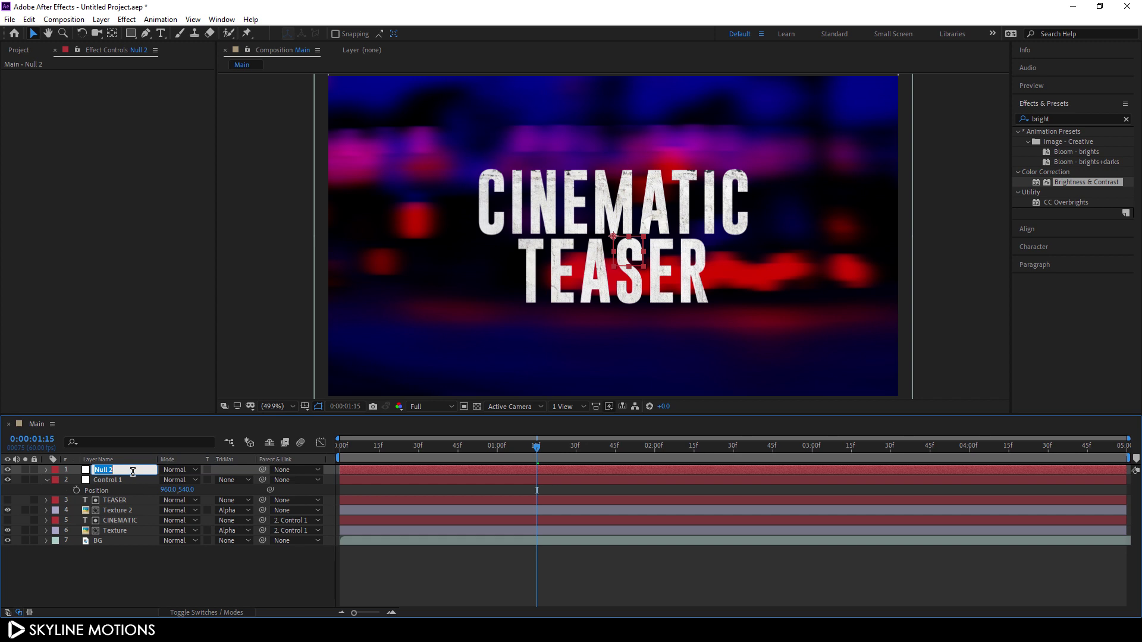
{"action": "type", "text": "Control 2"}
{"action": "key", "text": "Return"}
Parent TEASER and Texture 2 to Control 2, then show Position on both nulls
{"action": "left_click", "coordinate": [126, 510]}
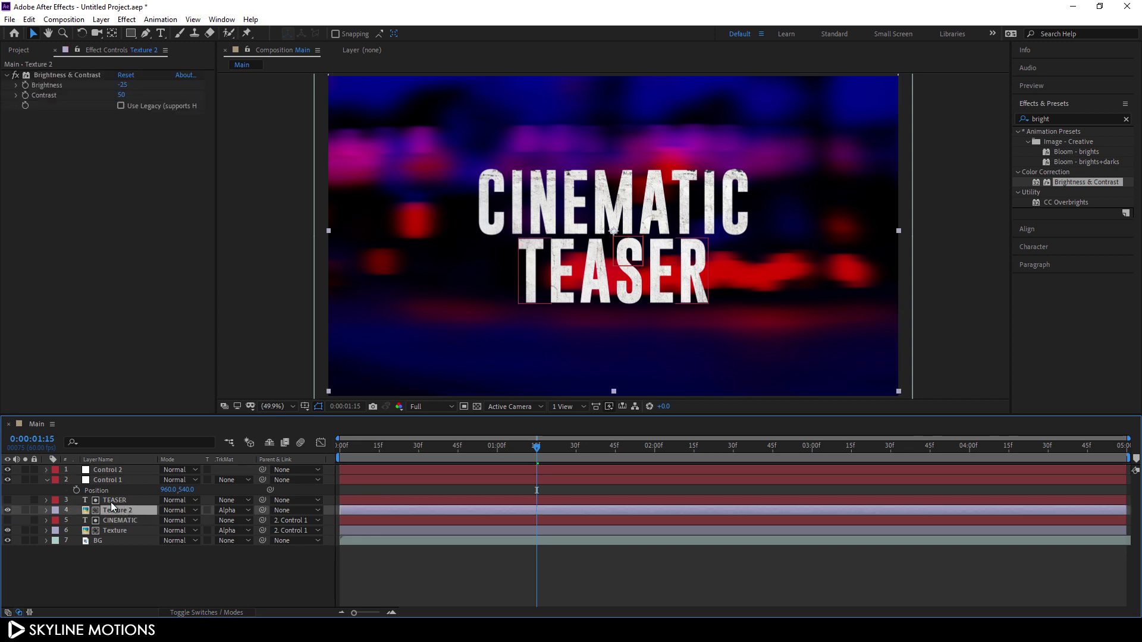
{"action": "left_click", "coordinate": [127, 501], "text": "shift"}
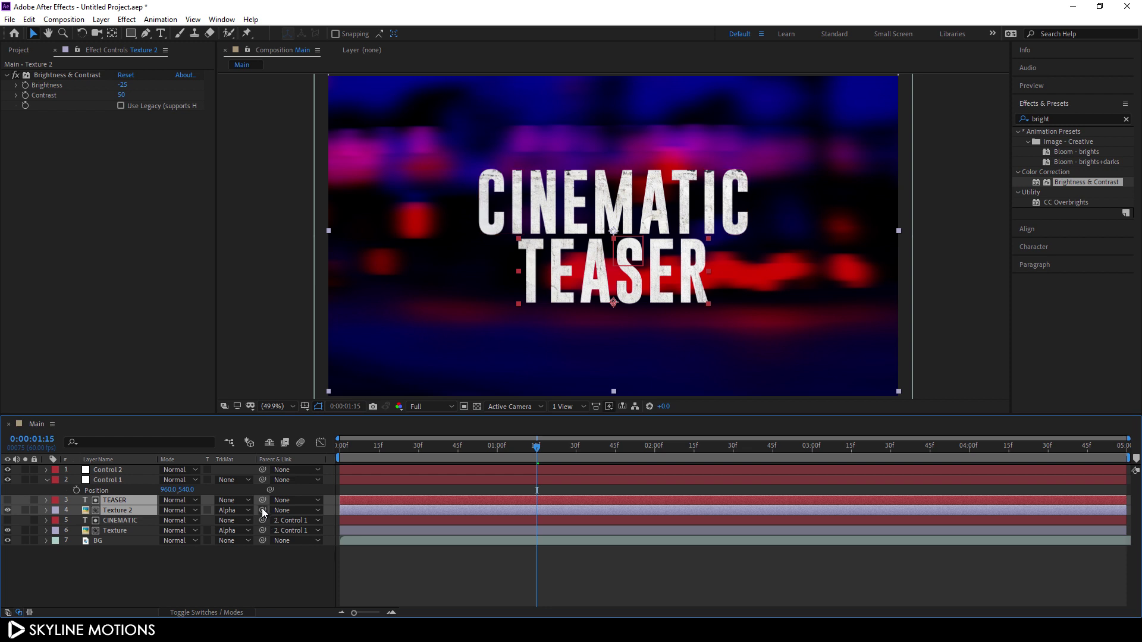
{"action": "mouse_move", "coordinate": [260, 499]}
{"action": "left_mouse_down"}
{"action": "mouse_move", "coordinate": [216, 512]}
{"action": "mouse_move", "coordinate": [101, 506]}
{"action": "mouse_move", "coordinate": [113, 474]}
{"action": "left_mouse_up"}
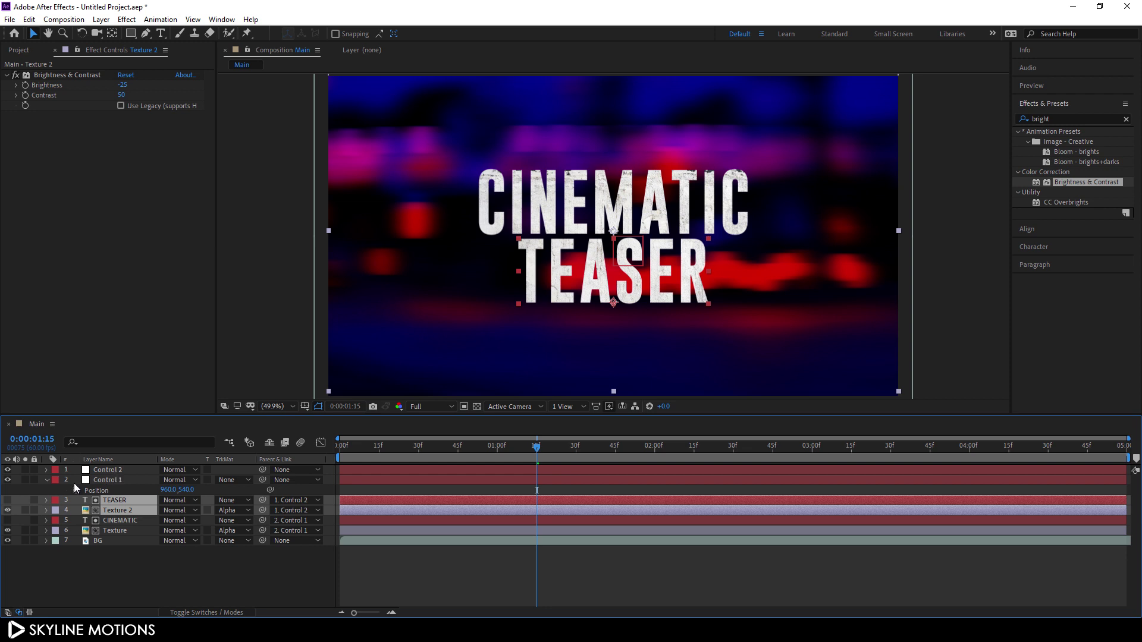
{"action": "left_click", "coordinate": [112, 472]}
{"action": "left_click", "coordinate": [114, 481], "text": "shift"}
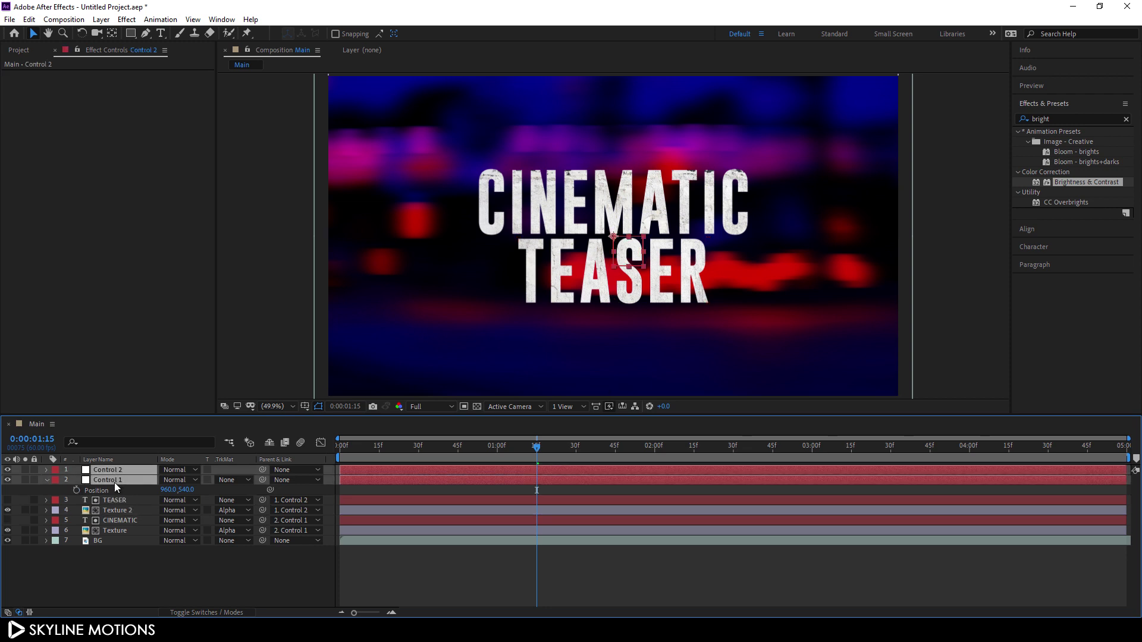
{"action": "key", "text": "p"}
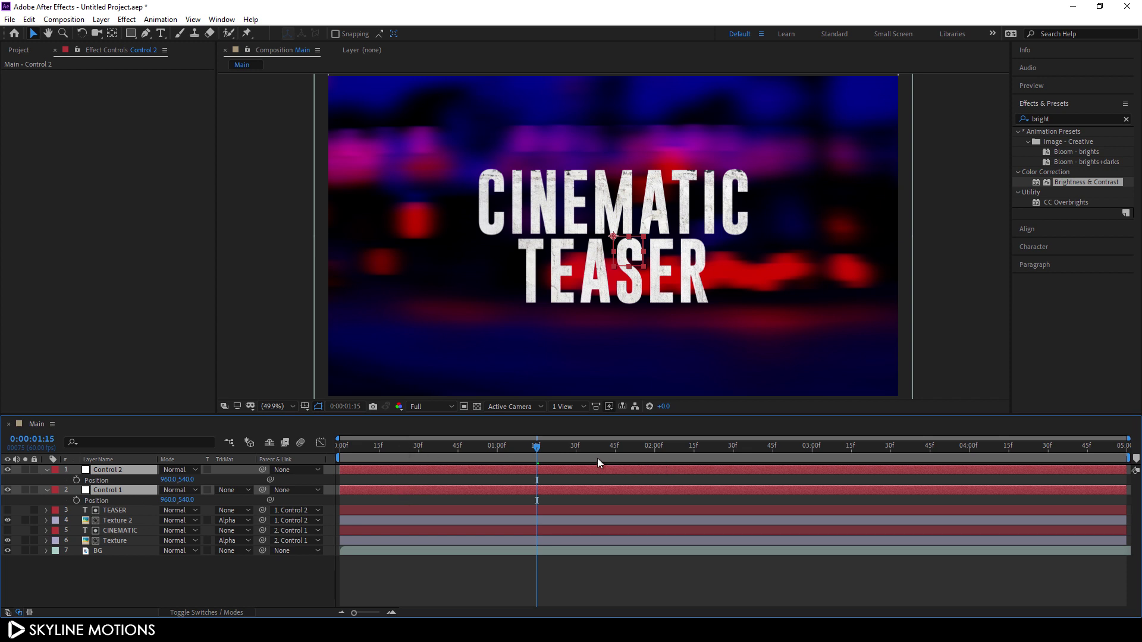
Set Position keyframes on both control nulls at the composition's last frame
{"action": "left_click_drag", "start_coordinate": [568, 451], "coordinate": [1124, 448]}
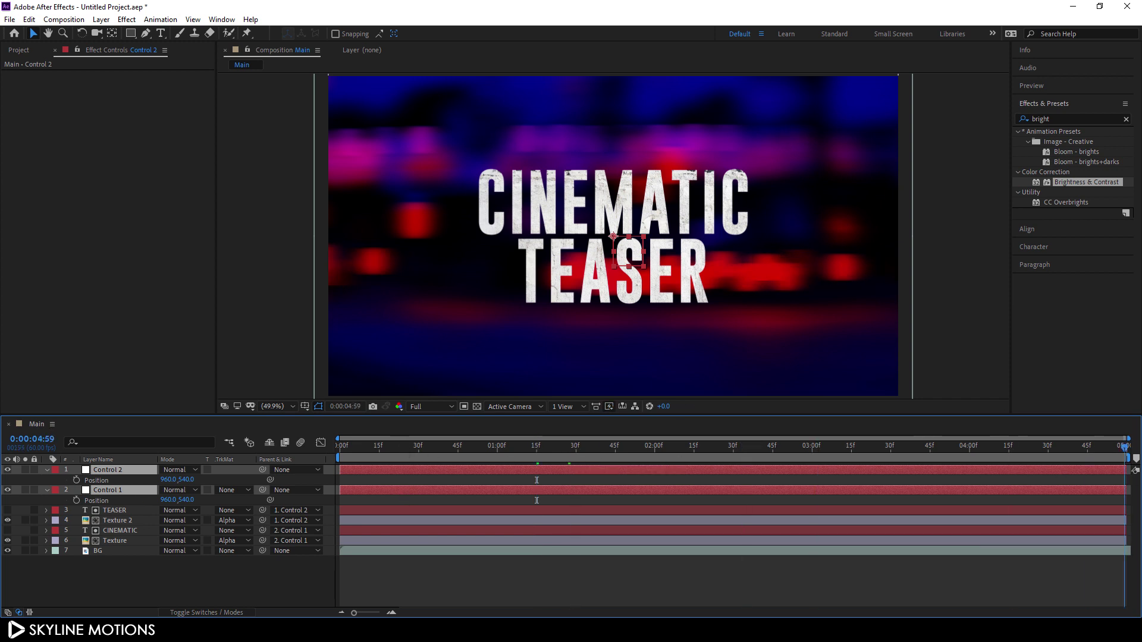
{"action": "left_click", "coordinate": [76, 480]}
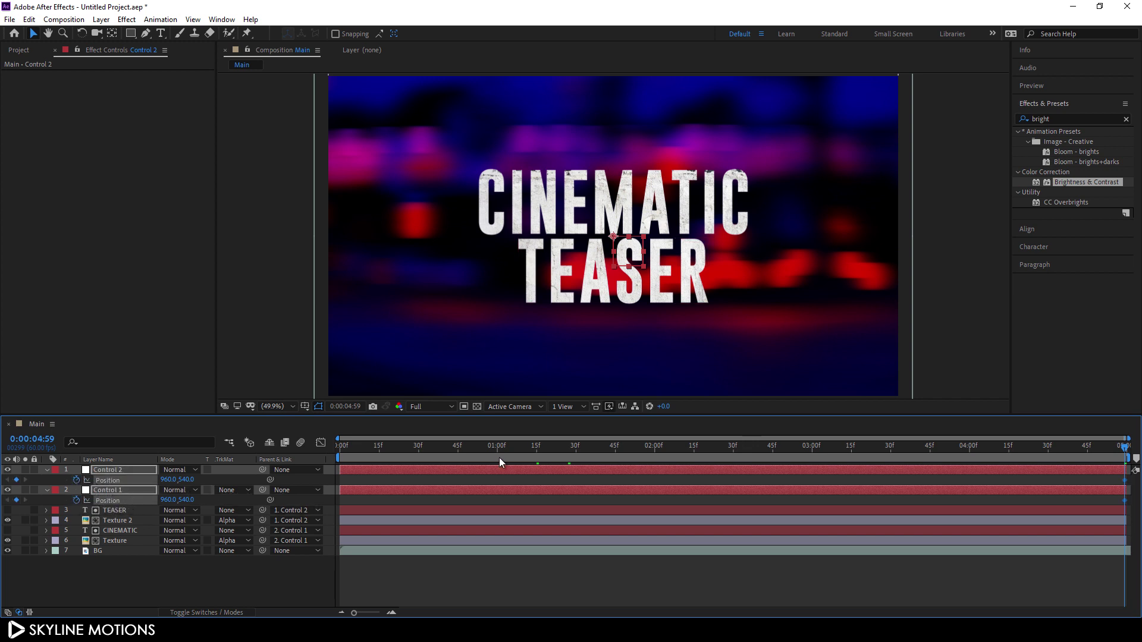
{"action": "left_click_drag", "start_coordinate": [544, 455], "coordinate": [290, 437]}
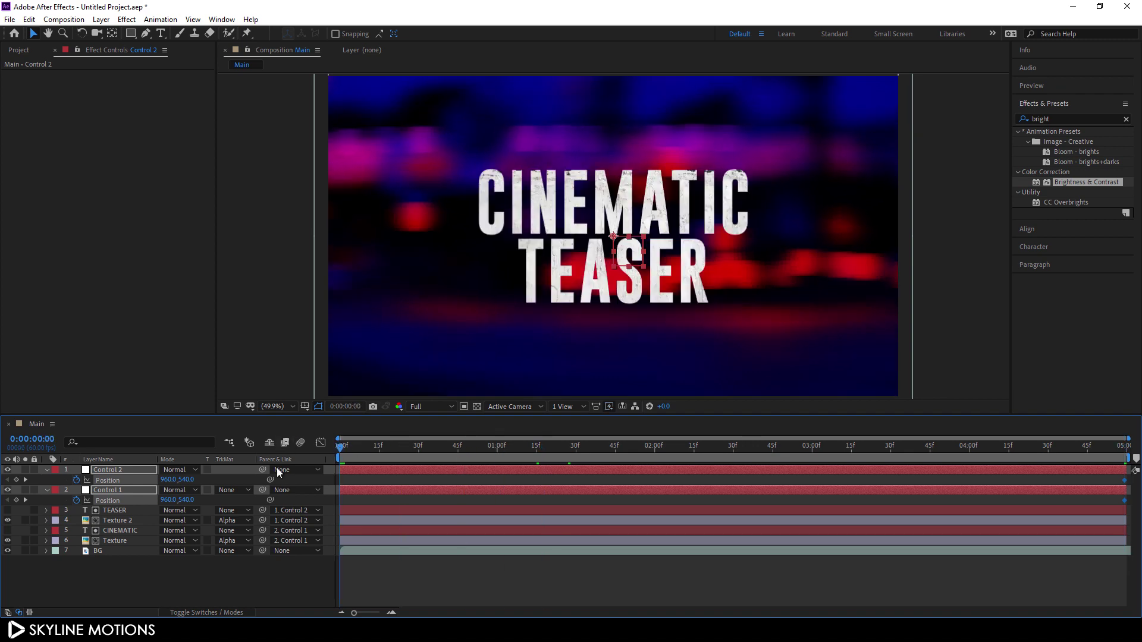
{"action": "left_click", "coordinate": [206, 573]}
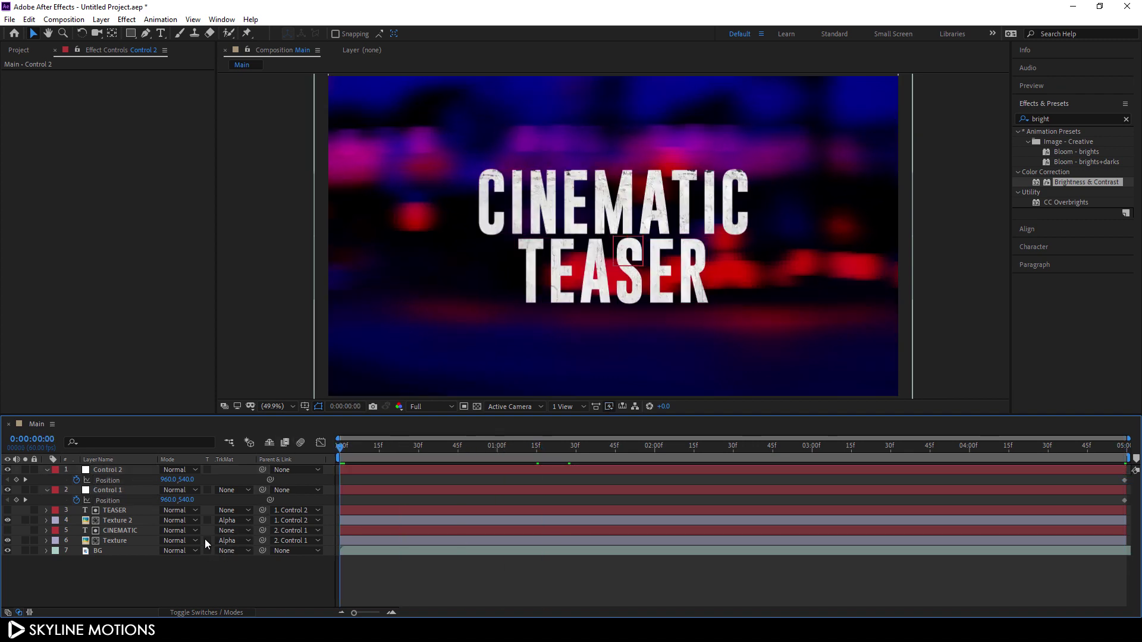
At 0:00 set Control 1 X to 1050 and Control 2 X to 900, then scrub to preview
{"action": "left_click_drag", "start_coordinate": [165, 502], "coordinate": [241, 505]}
{"action": "left_click", "coordinate": [172, 500]}
{"action": "type", "text": "1050"}
{"action": "key", "text": "Return"}
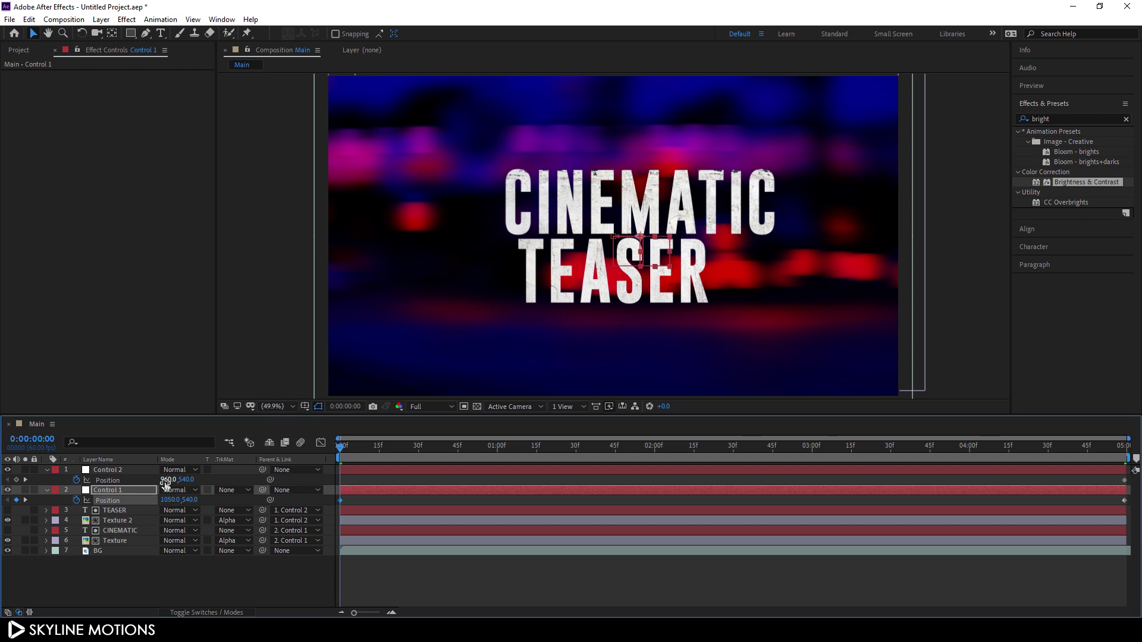
{"action": "left_click_drag", "start_coordinate": [168, 479], "coordinate": [112, 480]}
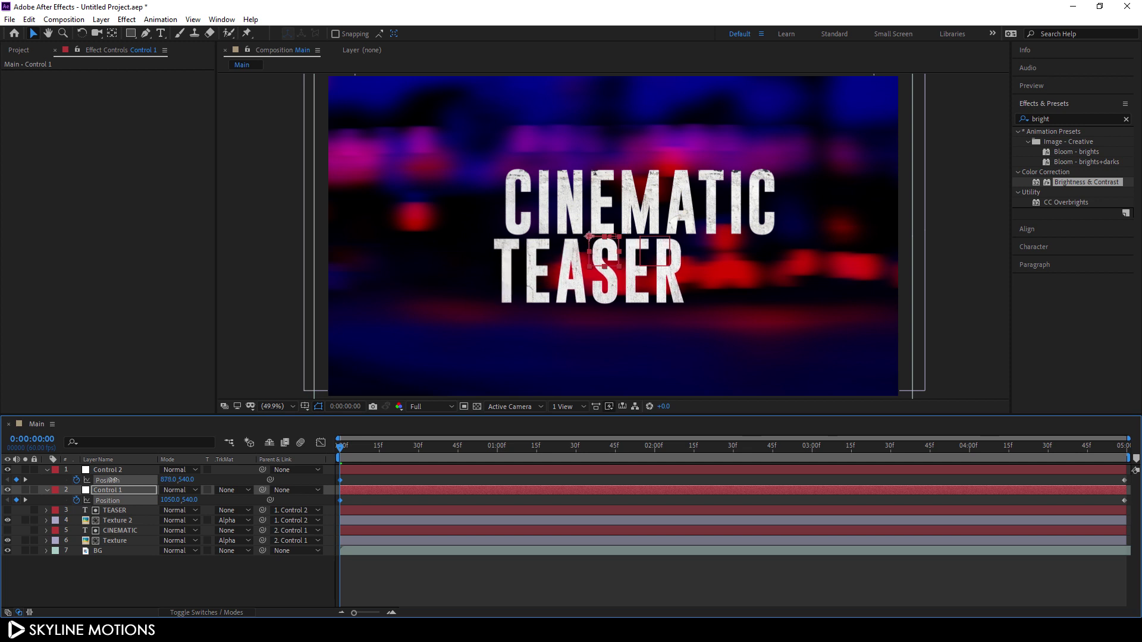
{"action": "left_click", "coordinate": [165, 479]}
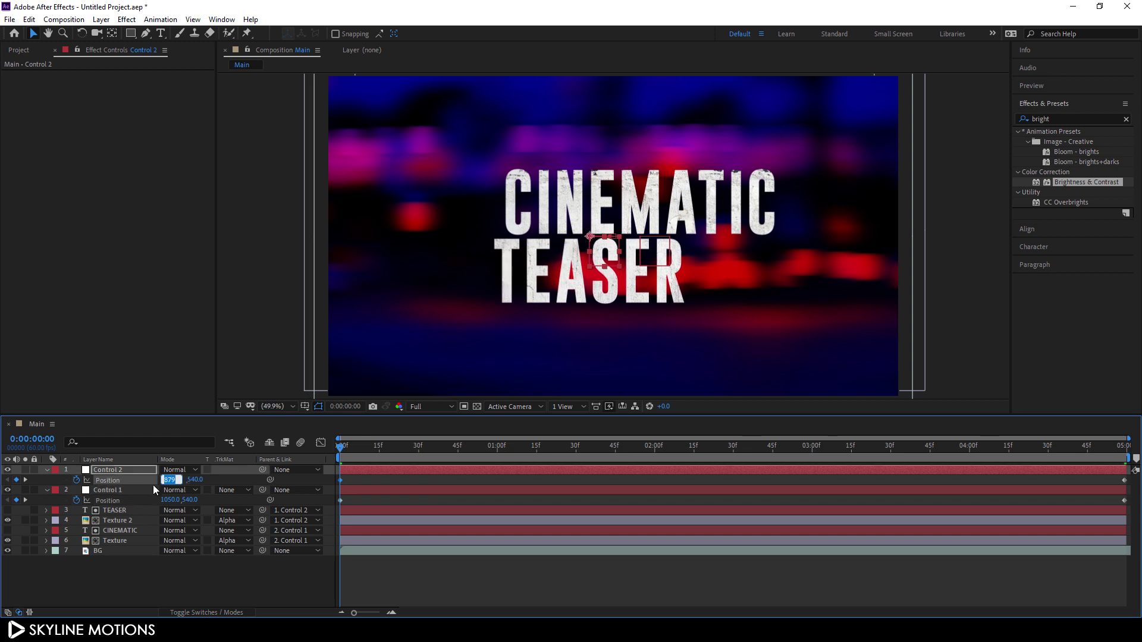
{"action": "key", "text": "Return"}
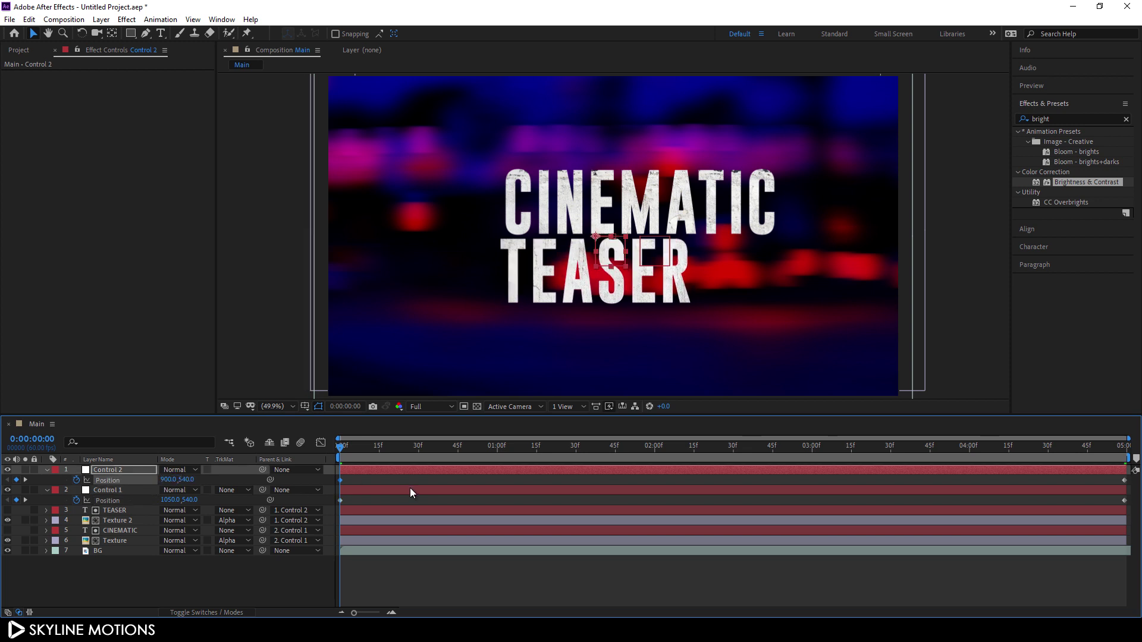
{"action": "left_click_drag", "start_coordinate": [377, 453], "coordinate": [1125, 504]}
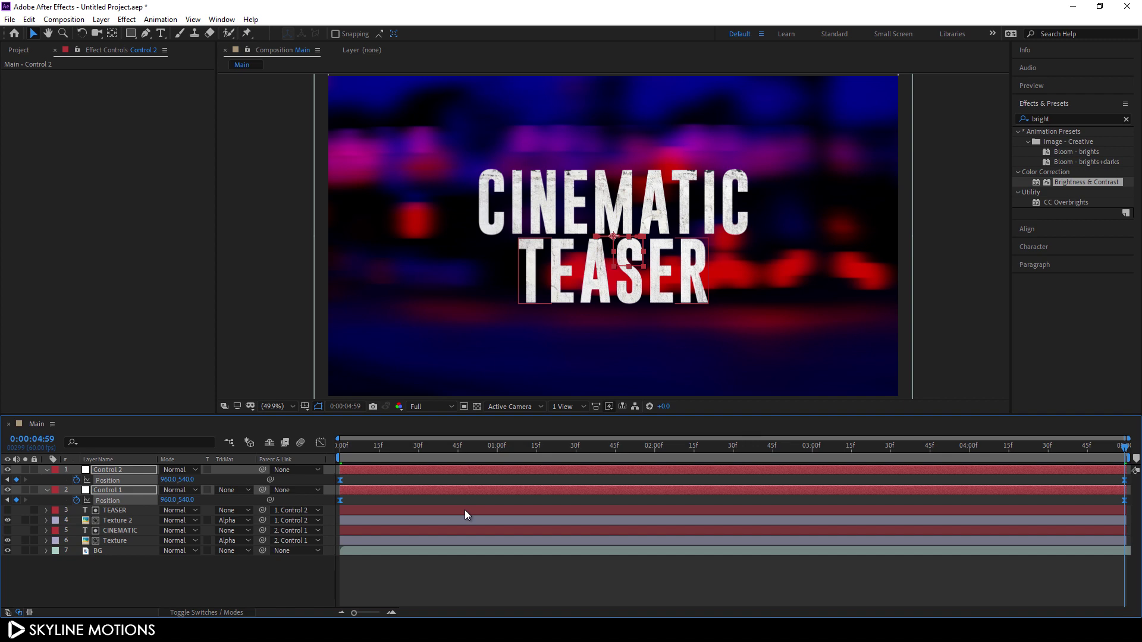
{"action": "left_click_drag", "start_coordinate": [373, 451], "coordinate": [869, 452]}
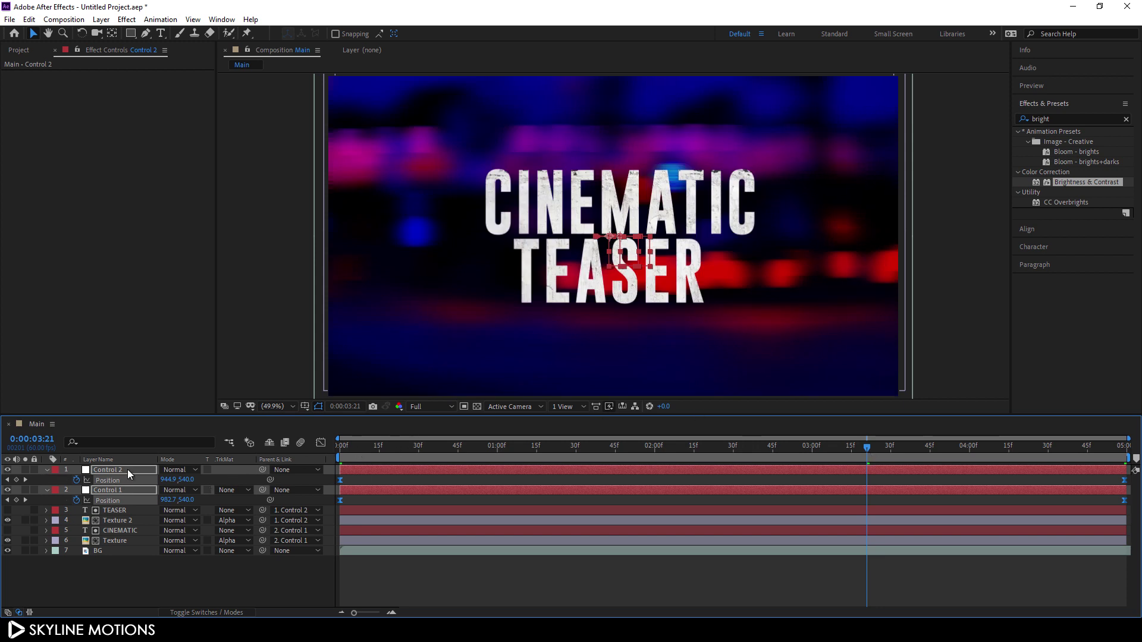
Keyframe both nulls' Scale at 100% at 0:00 and 90% at the last frame
{"action": "key", "text": "s"}
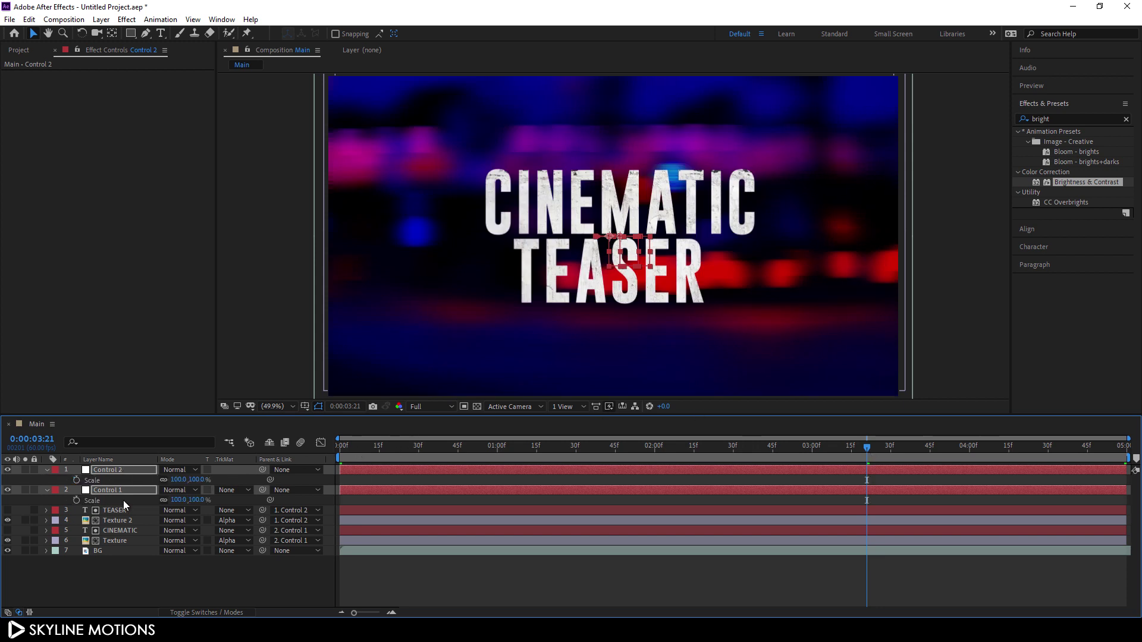
{"action": "left_click_drag", "start_coordinate": [847, 452], "coordinate": [293, 433]}
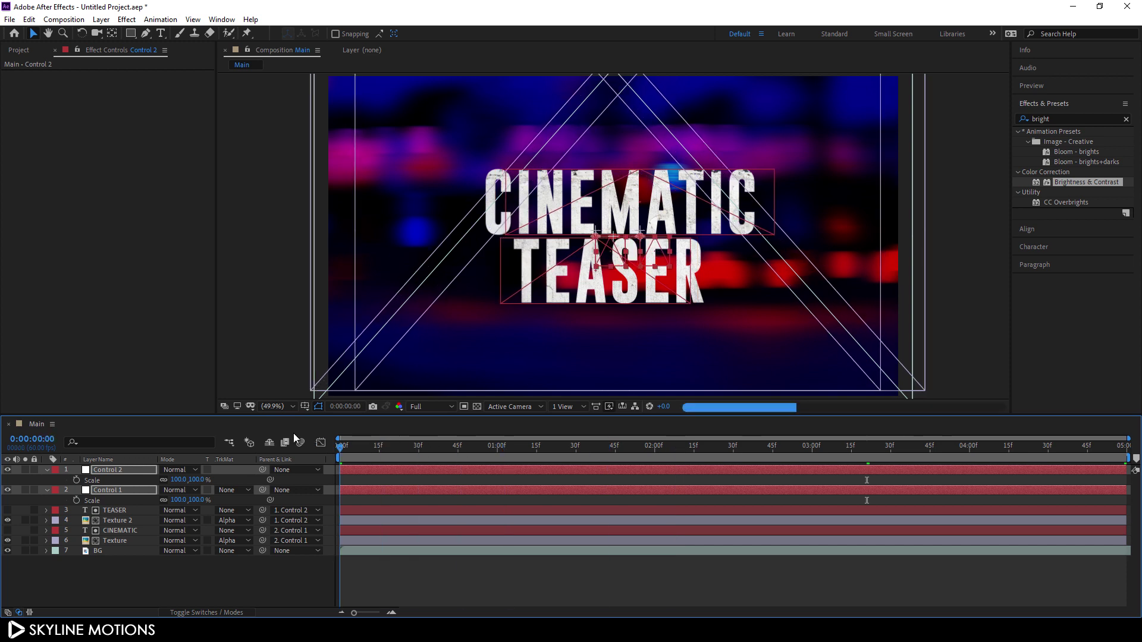
{"action": "left_click", "coordinate": [76, 481]}
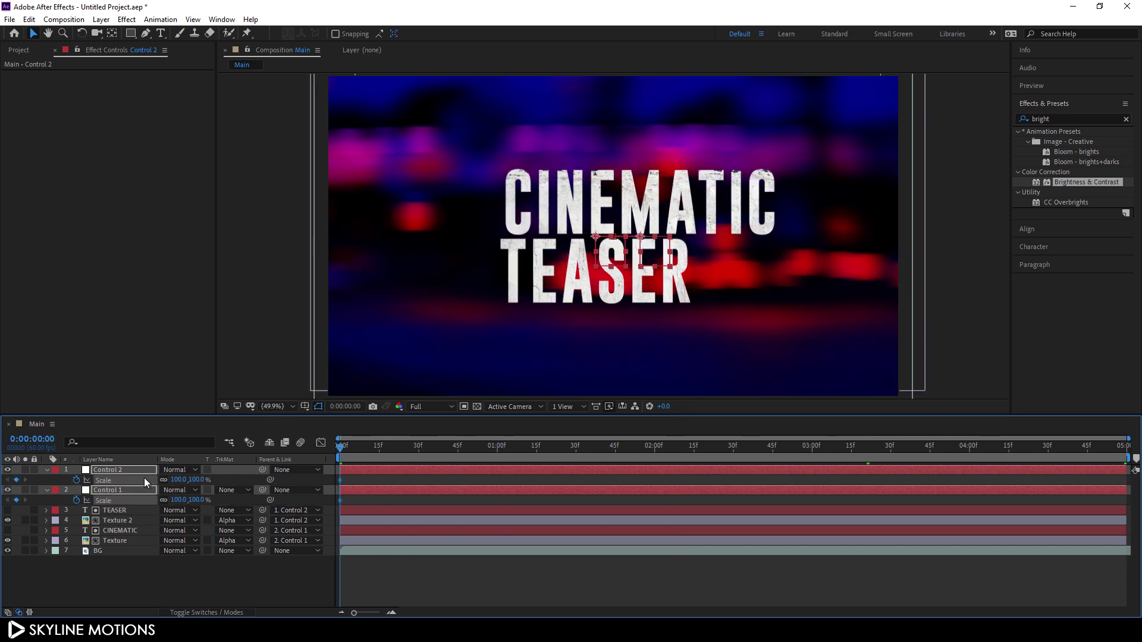
{"action": "left_click_drag", "start_coordinate": [541, 459], "coordinate": [1124, 458]}
{"action": "left_click", "coordinate": [197, 480]}
{"action": "type", "text": "90"}
{"action": "key", "text": "Return"}
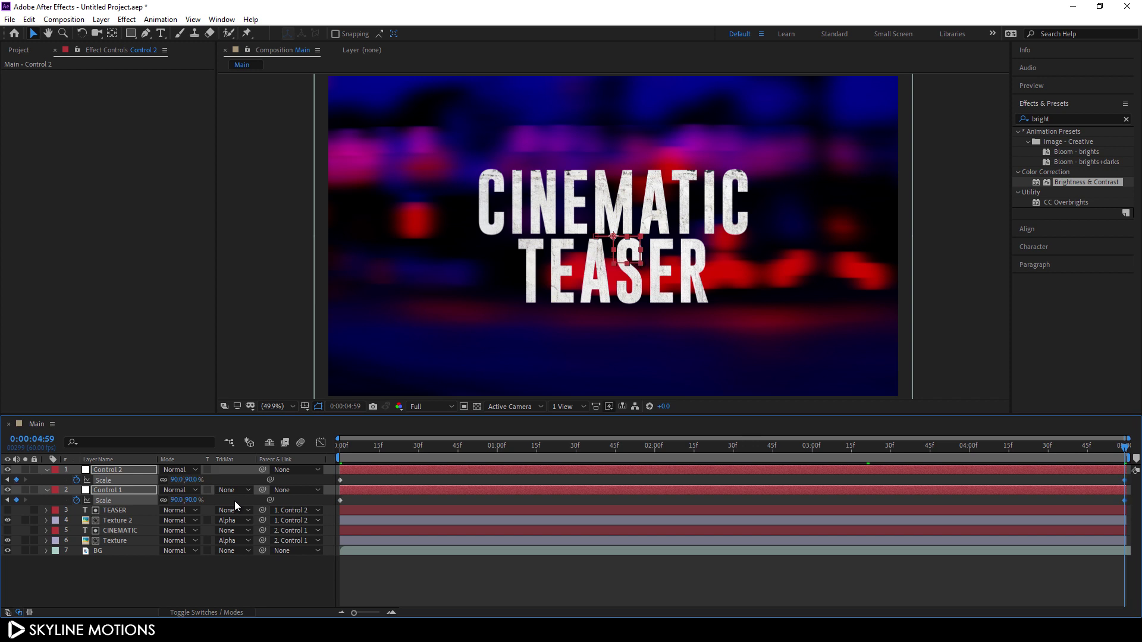
Play a preview of the shrinking title and collapse the control layers
{"action": "key", "text": "space"}
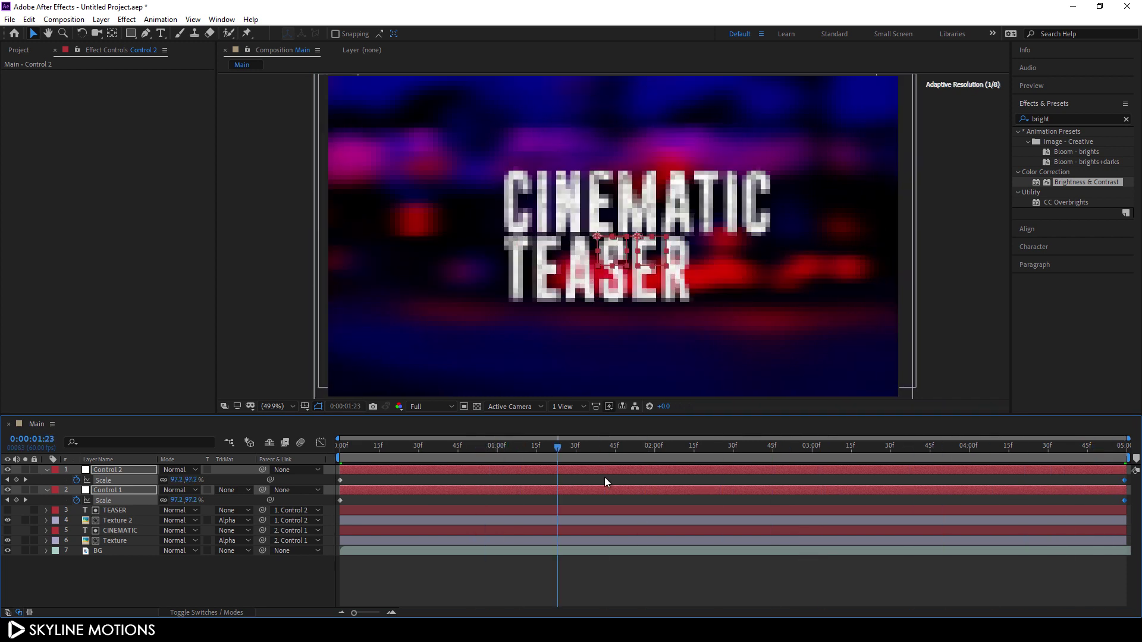
{"action": "key", "text": "space"}
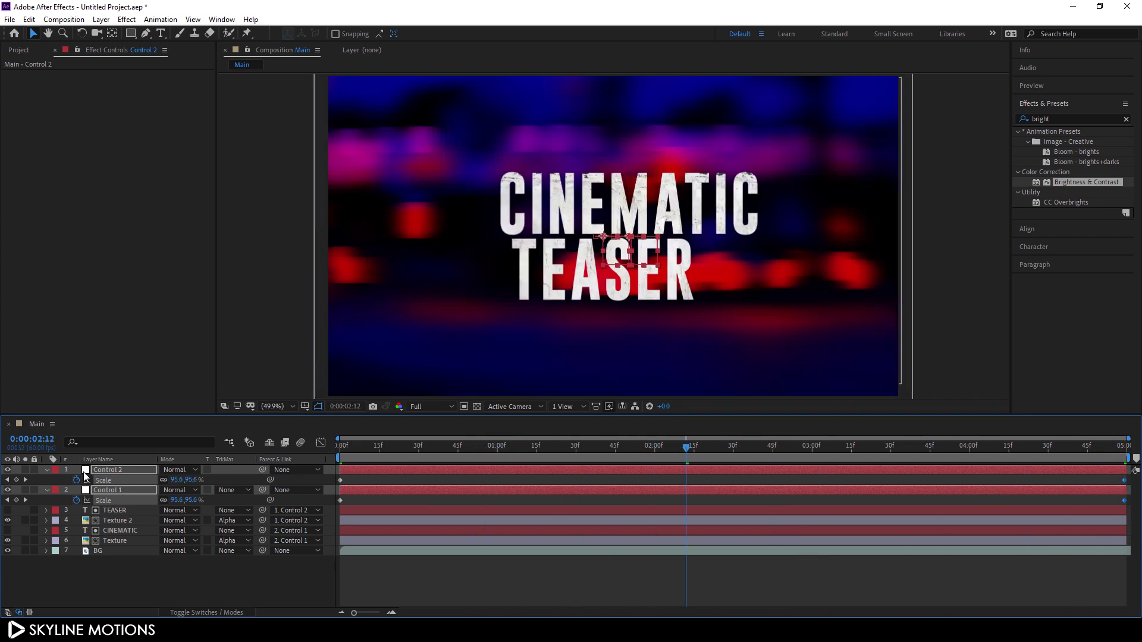
{"action": "left_click", "coordinate": [46, 469]}
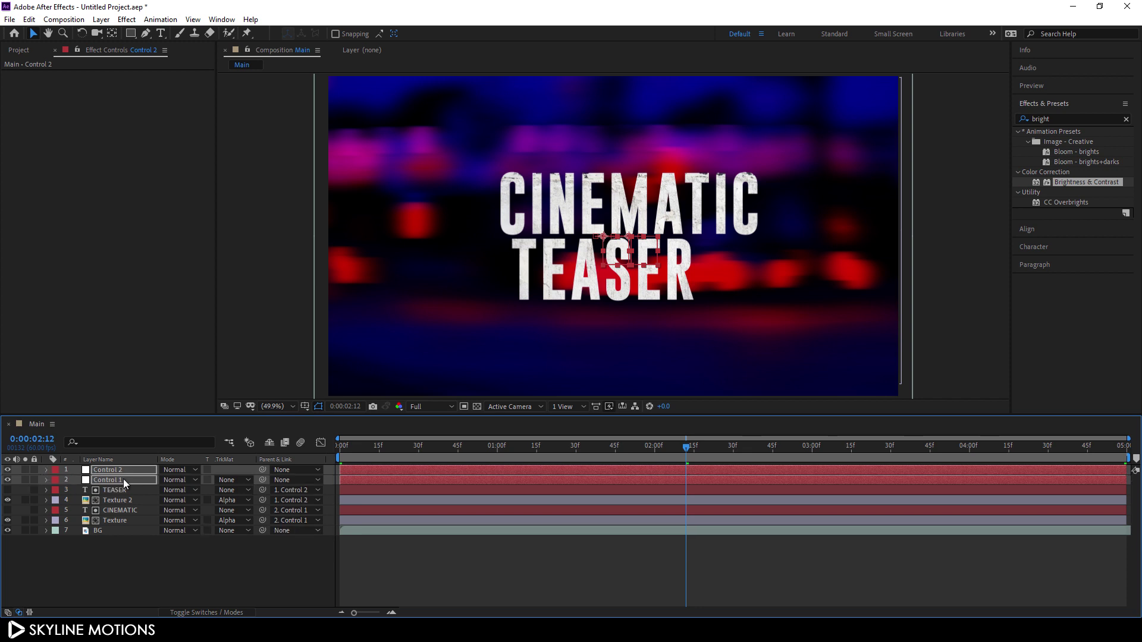
{"action": "left_click", "coordinate": [177, 566]}
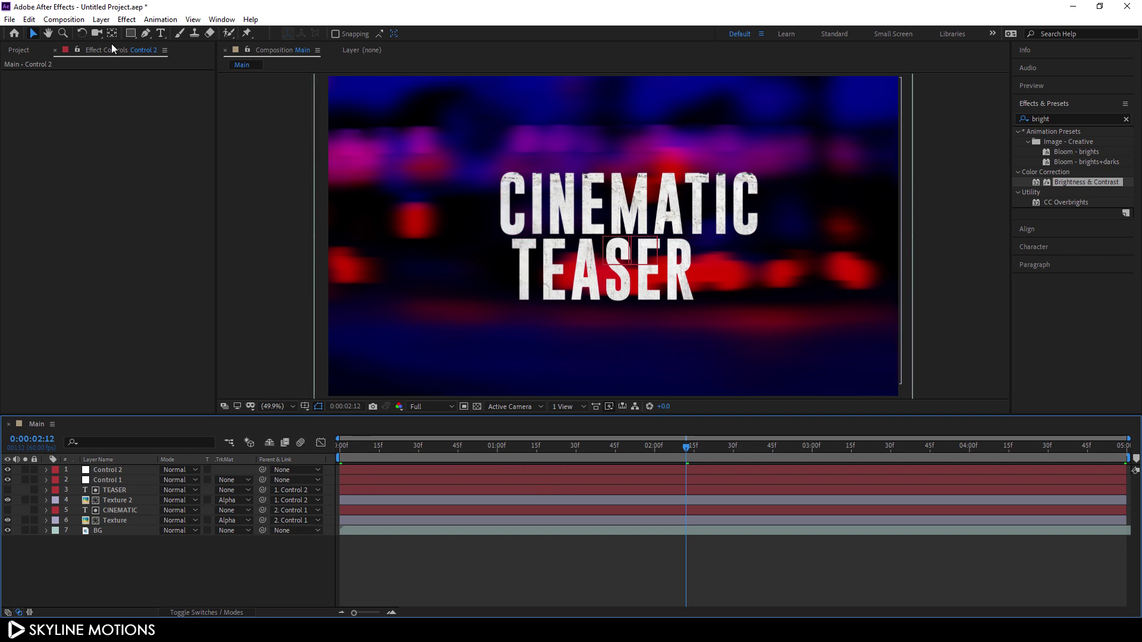
Add a new adjustment layer and rename it Blur
{"action": "left_click", "coordinate": [102, 21]}
{"action": "mouse_move", "coordinate": [107, 37]}
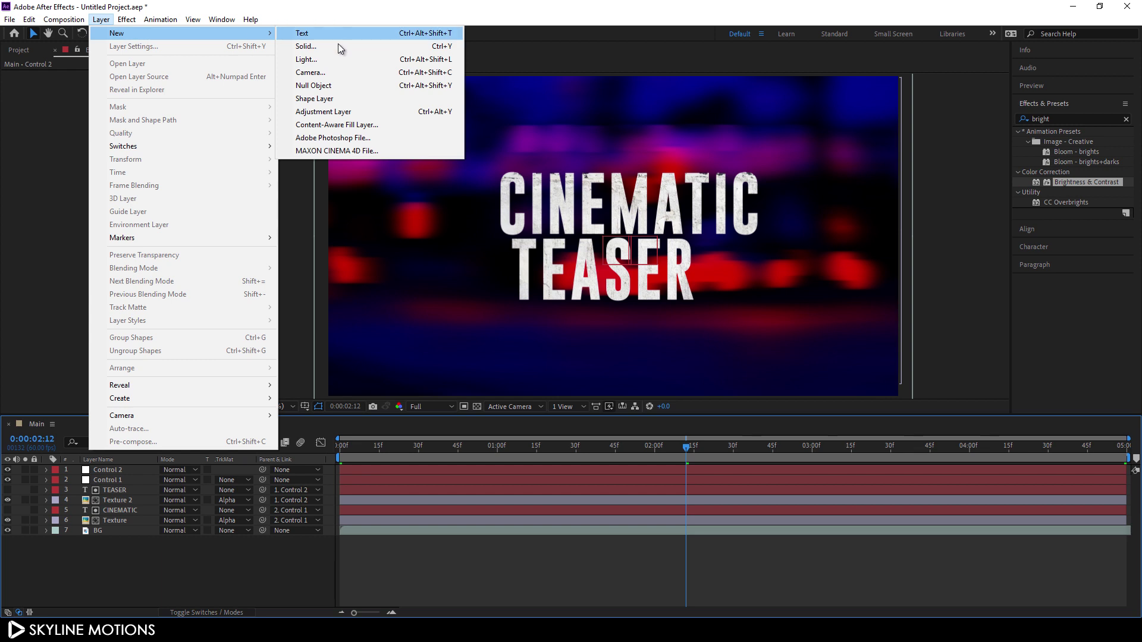
{"action": "left_click", "coordinate": [324, 112]}
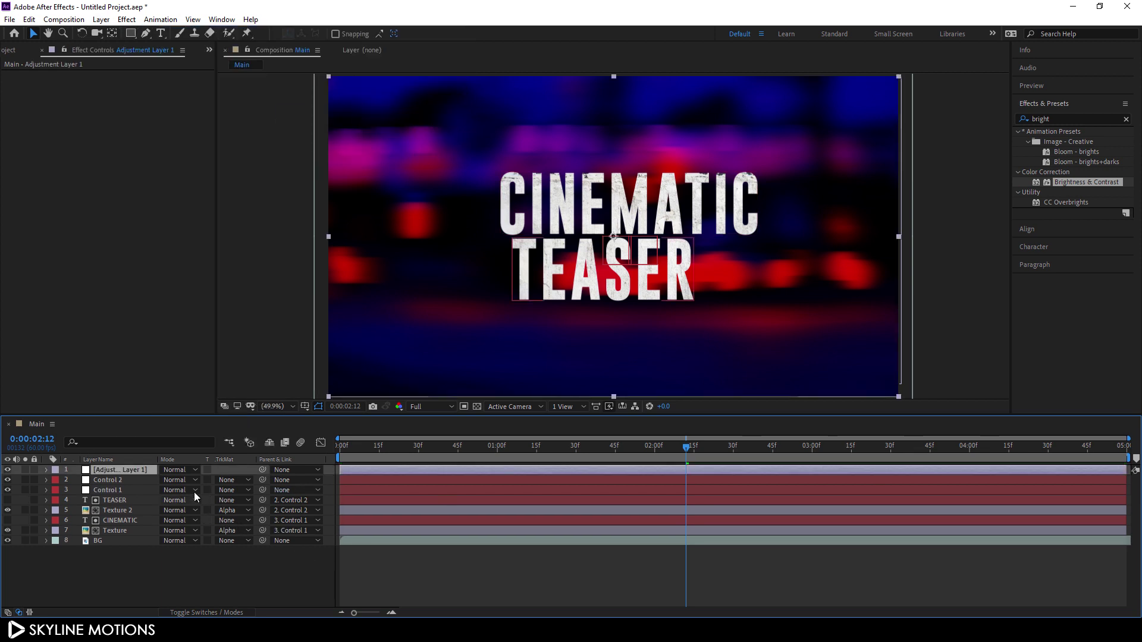
{"action": "right_click", "coordinate": [137, 469]}
{"action": "left_click", "coordinate": [170, 461]}
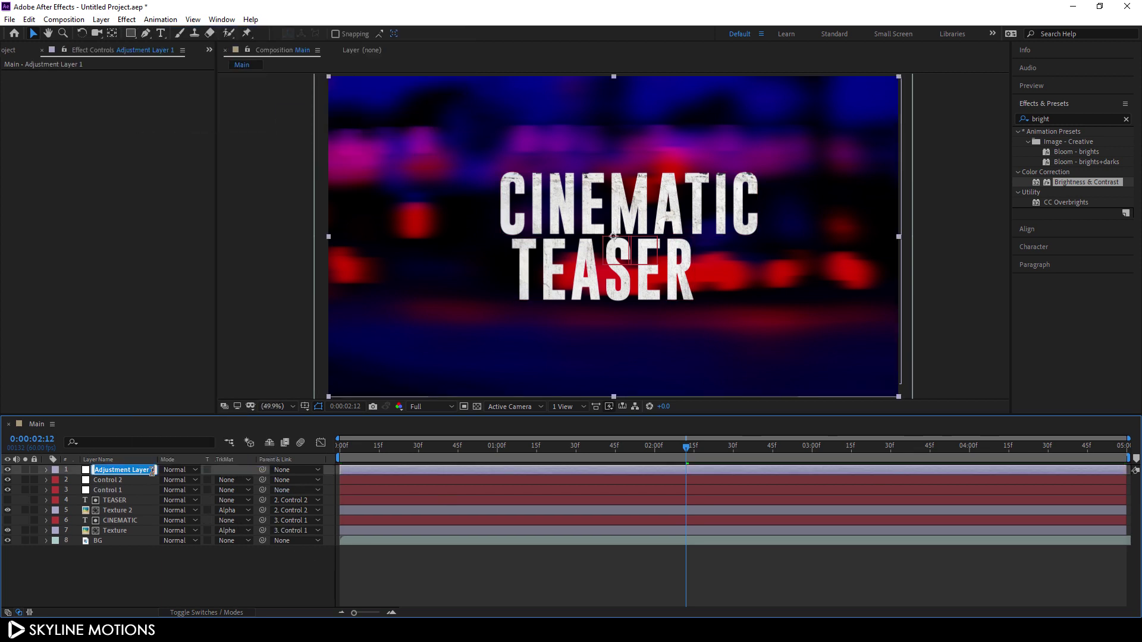
{"action": "type", "text": "Bl"}
{"action": "key", "text": "Return"}
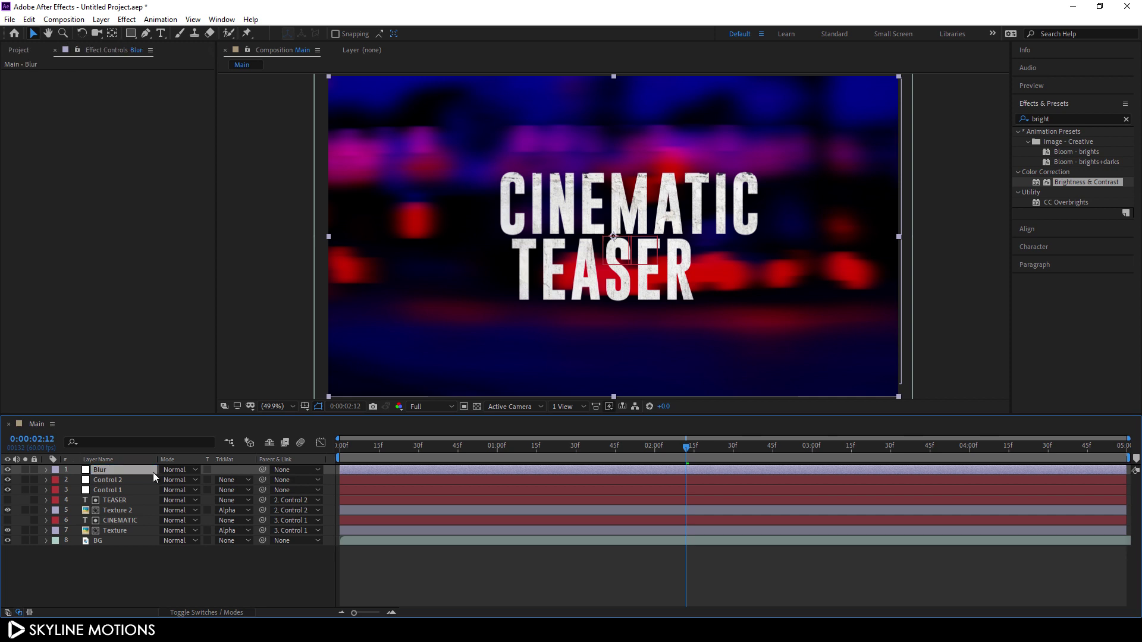
Search 'camera' in Effects & Presets and apply Camera Lens Blur to the Blur layer
{"action": "left_click", "coordinate": [1126, 119]}
{"action": "left_click", "coordinate": [1090, 118]}
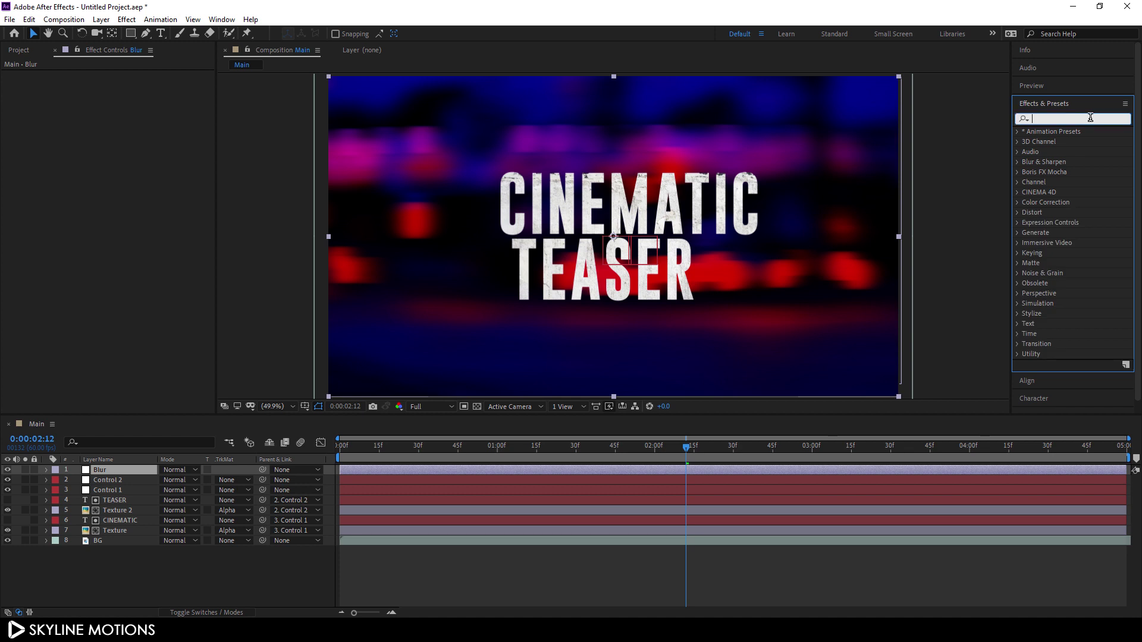
{"action": "type", "text": "c"}
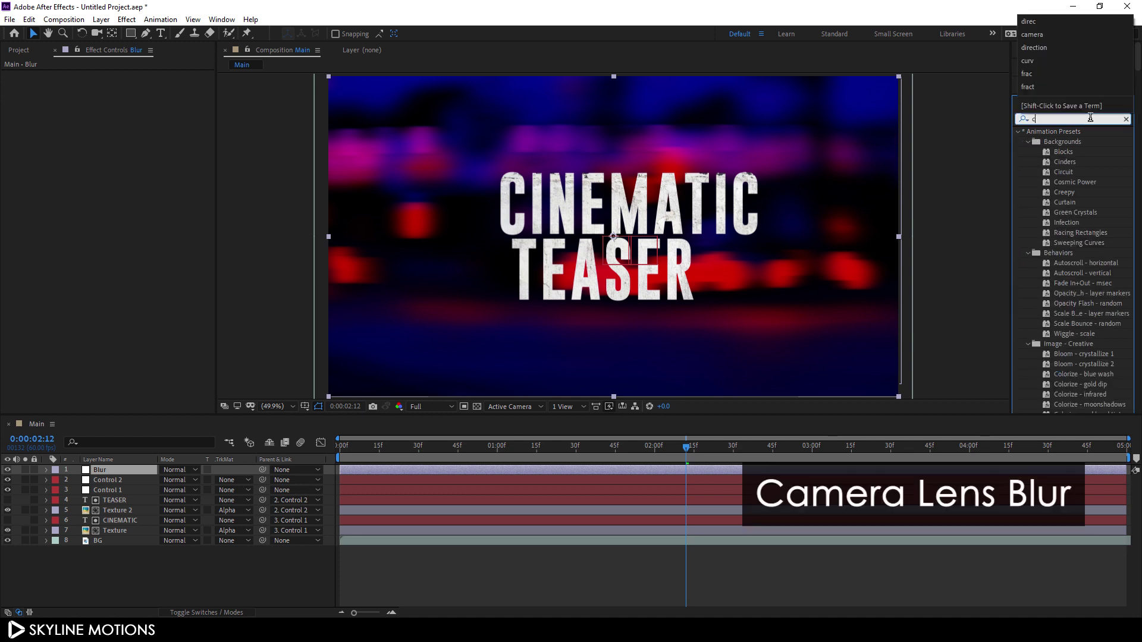
{"action": "type", "text": "amera"}
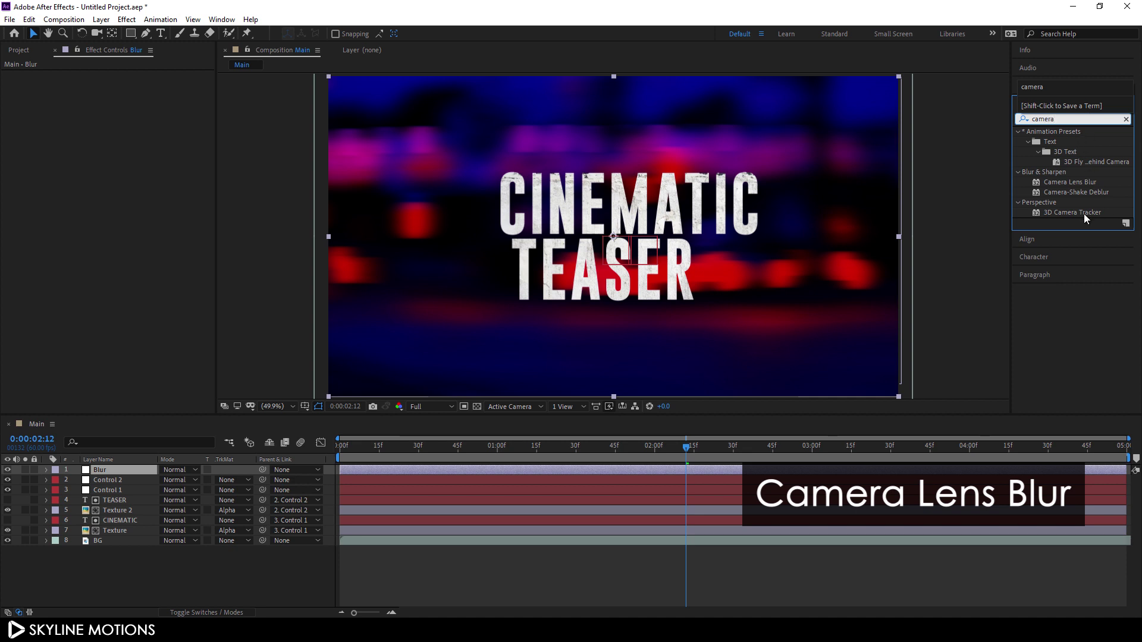
{"action": "left_click", "coordinate": [1074, 182]}
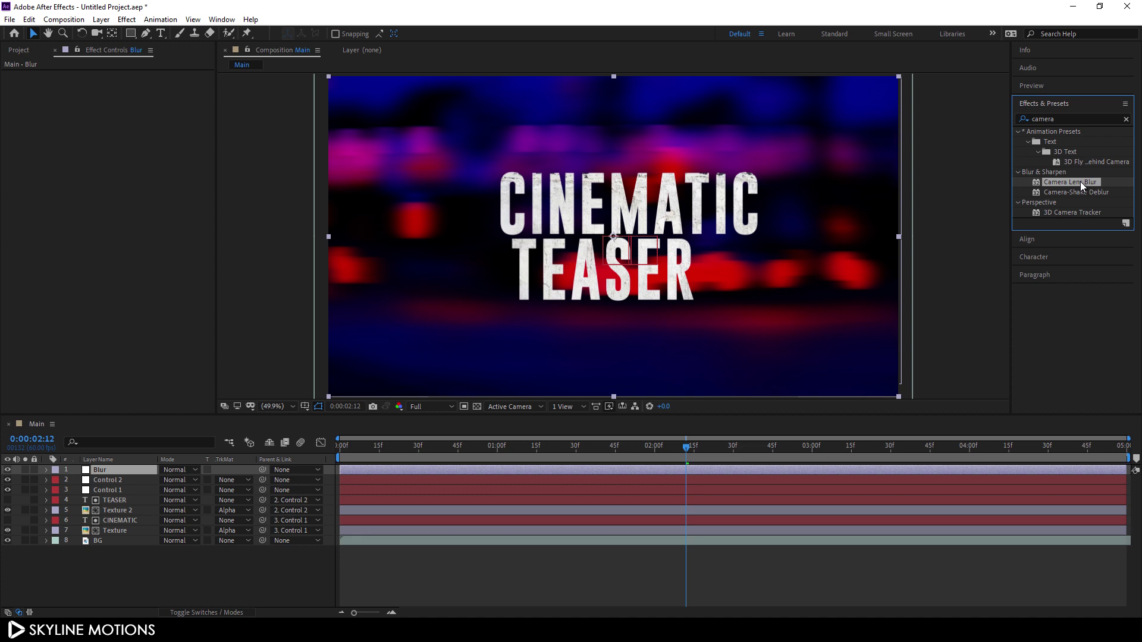
{"action": "left_click_drag", "start_coordinate": [1082, 186], "coordinate": [119, 470]}
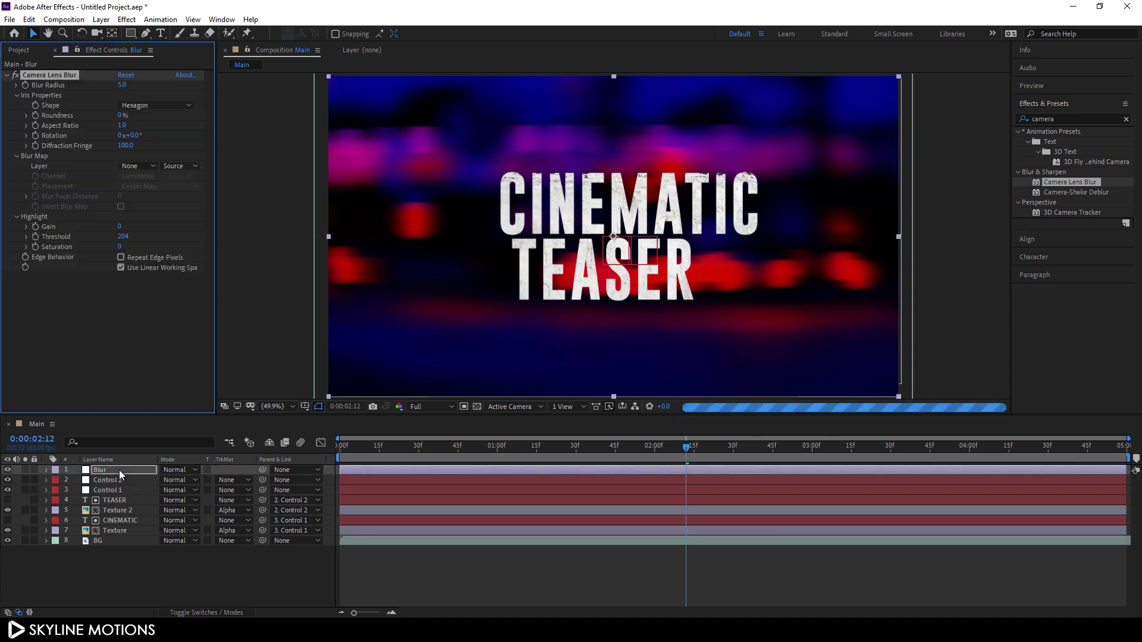
At the two-second mark, keyframe the Blur Radius at 0
{"action": "left_click", "coordinate": [119, 469]}
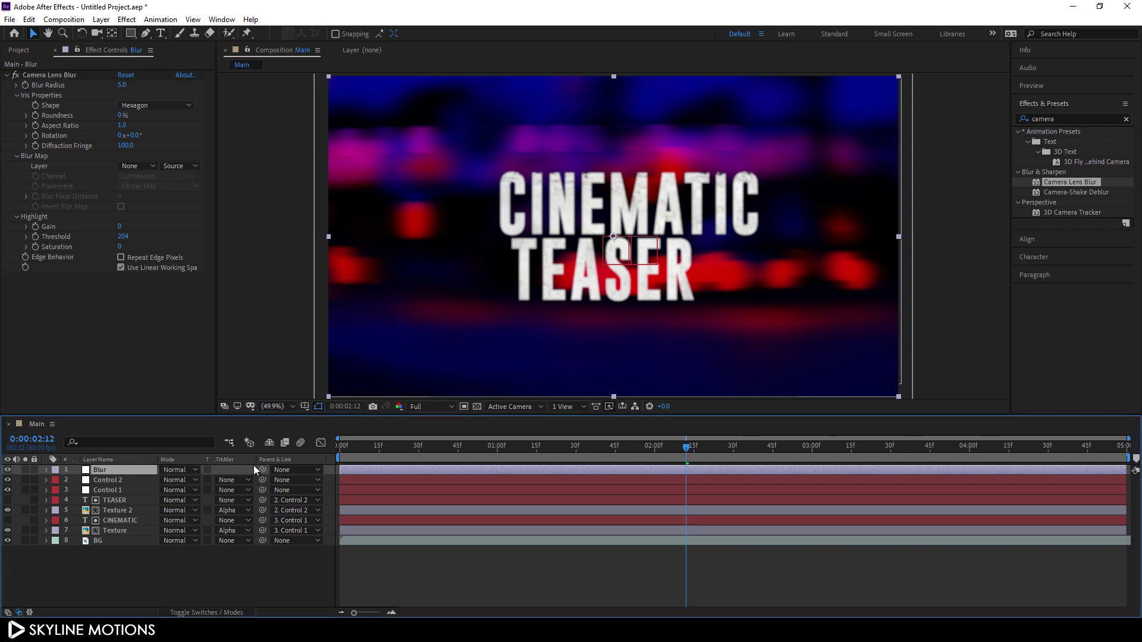
{"action": "left_click_drag", "start_coordinate": [508, 447], "coordinate": [654, 459]}
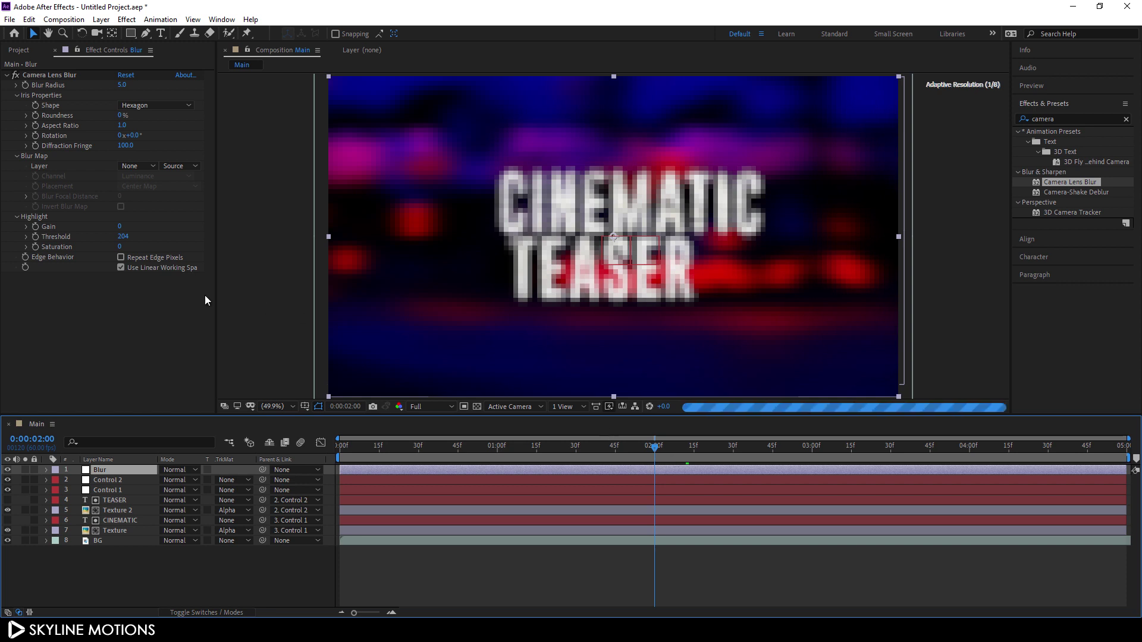
{"action": "left_click", "coordinate": [123, 86]}
{"action": "type", "text": "0"}
{"action": "key", "text": "Return"}
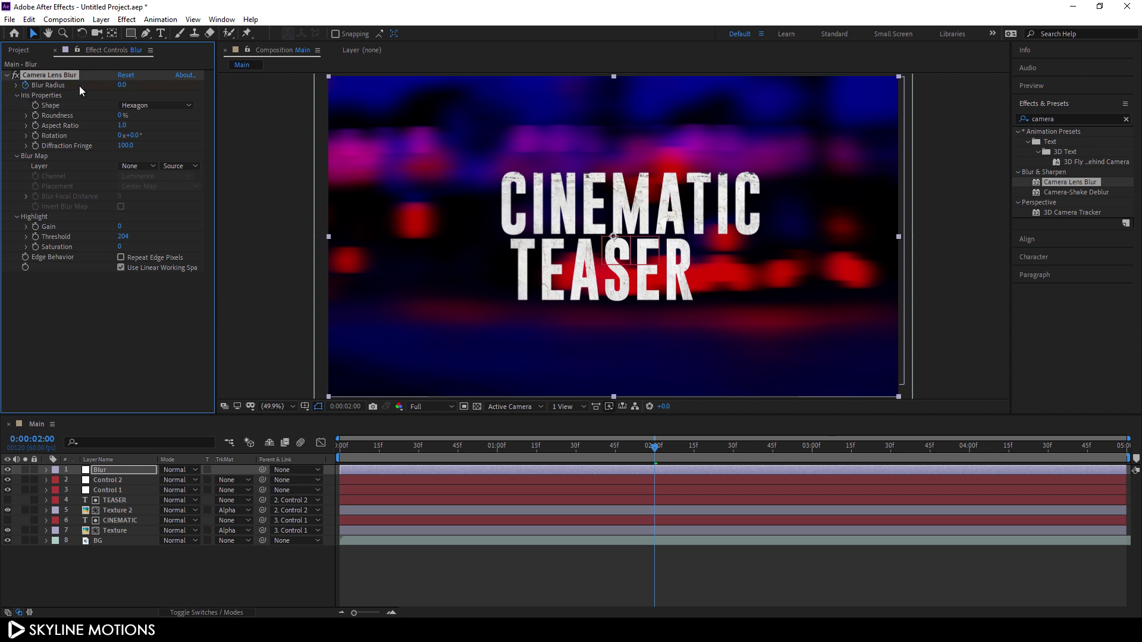
At 0:00, set the Blur Radius to 25
{"action": "left_click_drag", "start_coordinate": [587, 451], "coordinate": [298, 430]}
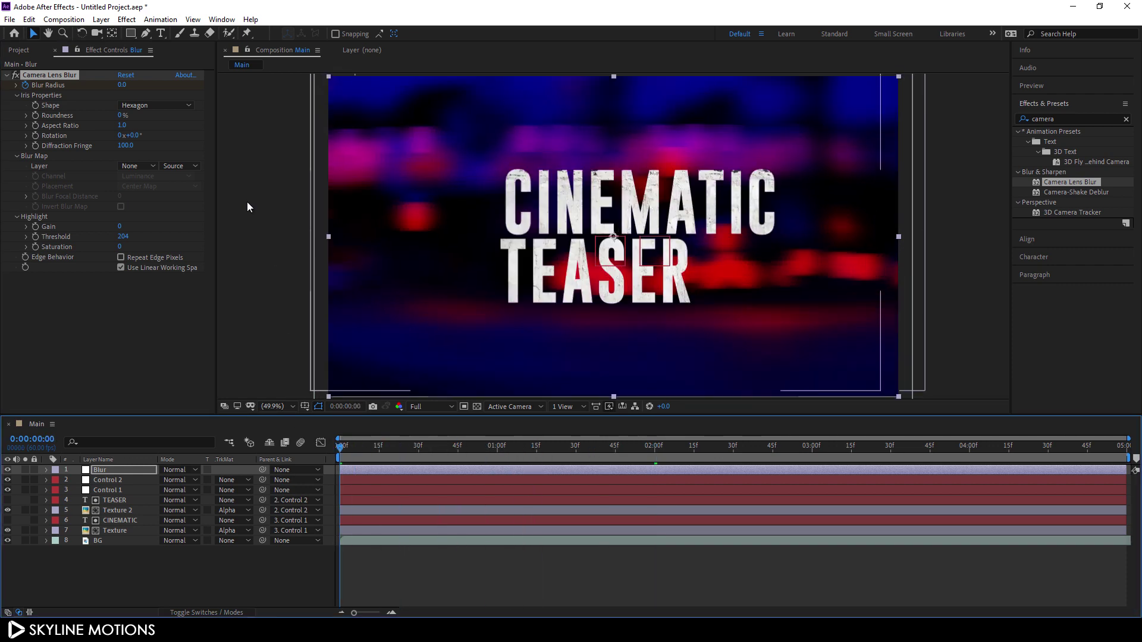
{"action": "left_click_drag", "start_coordinate": [132, 91], "coordinate": [138, 91]}
{"action": "left_click", "coordinate": [126, 85]}
{"action": "type", "text": "205"}
{"action": "key", "text": "Return"}
Review the two Blur Radius keyframes and scrub through the focus-pull animation
{"action": "left_click_drag", "start_coordinate": [361, 447], "coordinate": [780, 453]}
{"action": "left_click", "coordinate": [115, 471]}
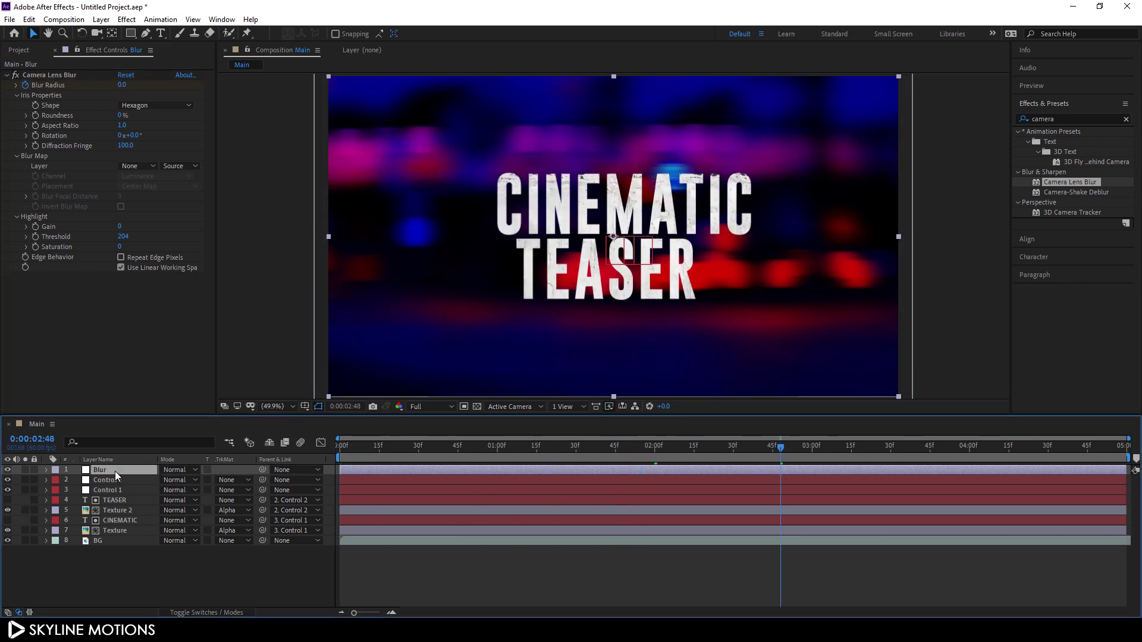
{"action": "key", "text": "u"}
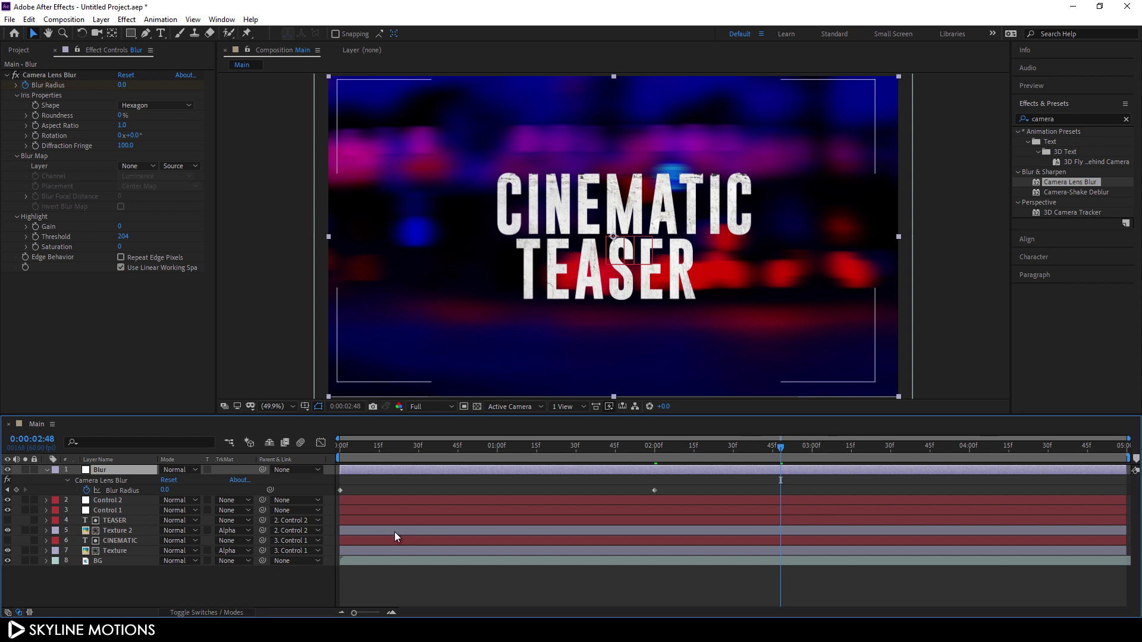
{"action": "left_click_drag", "start_coordinate": [662, 483], "coordinate": [333, 494]}
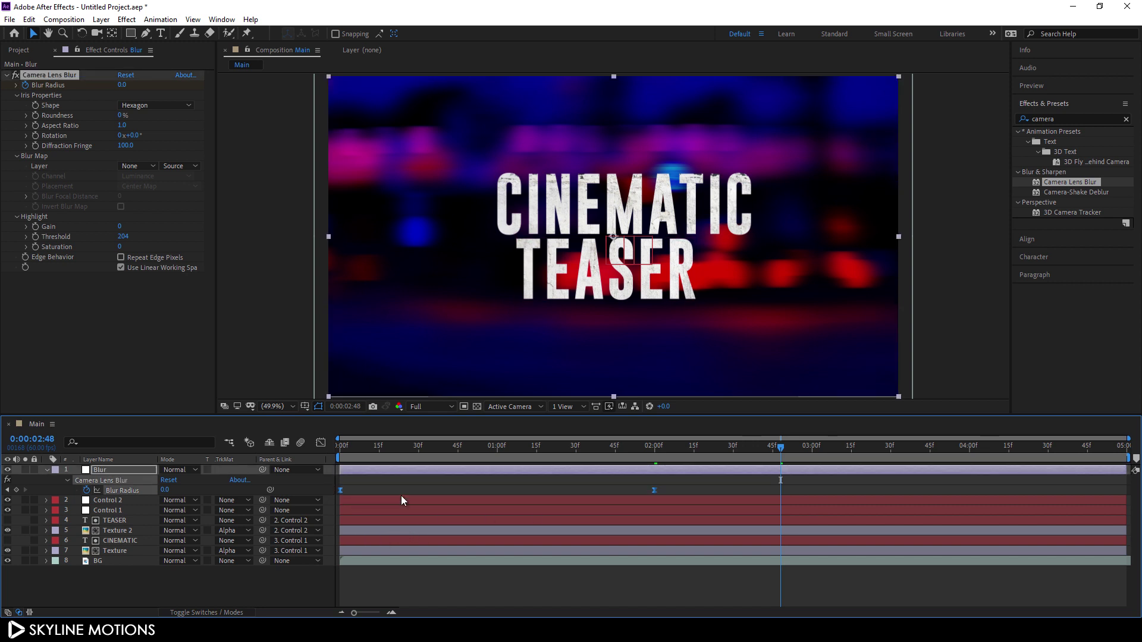
{"action": "left_click", "coordinate": [342, 445]}
{"action": "left_click", "coordinate": [47, 470]}
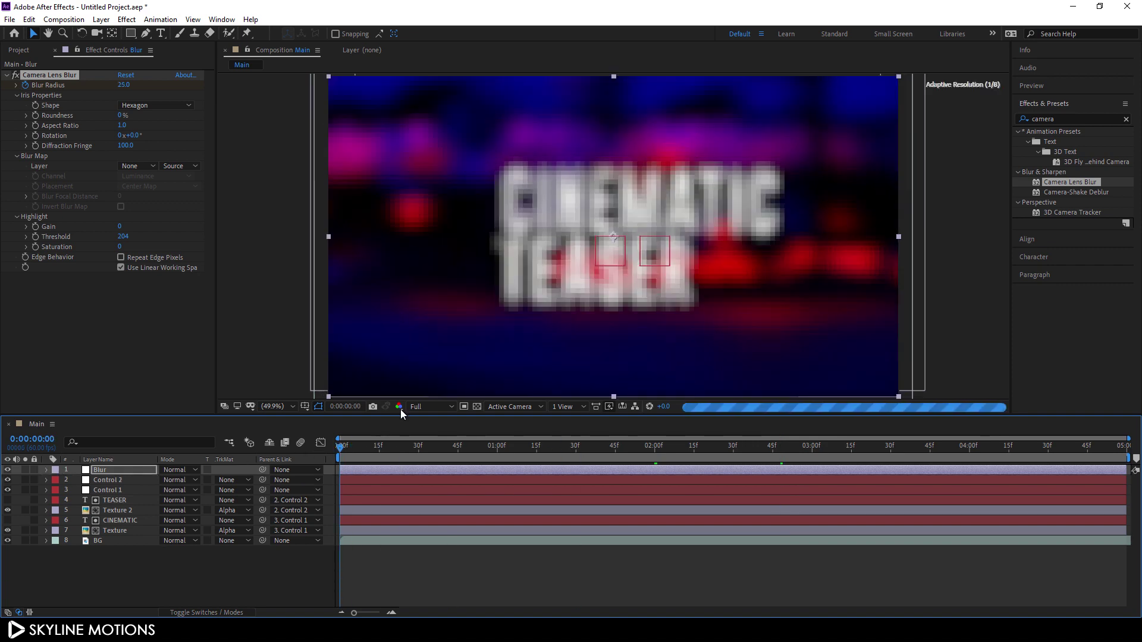
{"action": "left_click_drag", "start_coordinate": [358, 447], "coordinate": [1124, 447]}
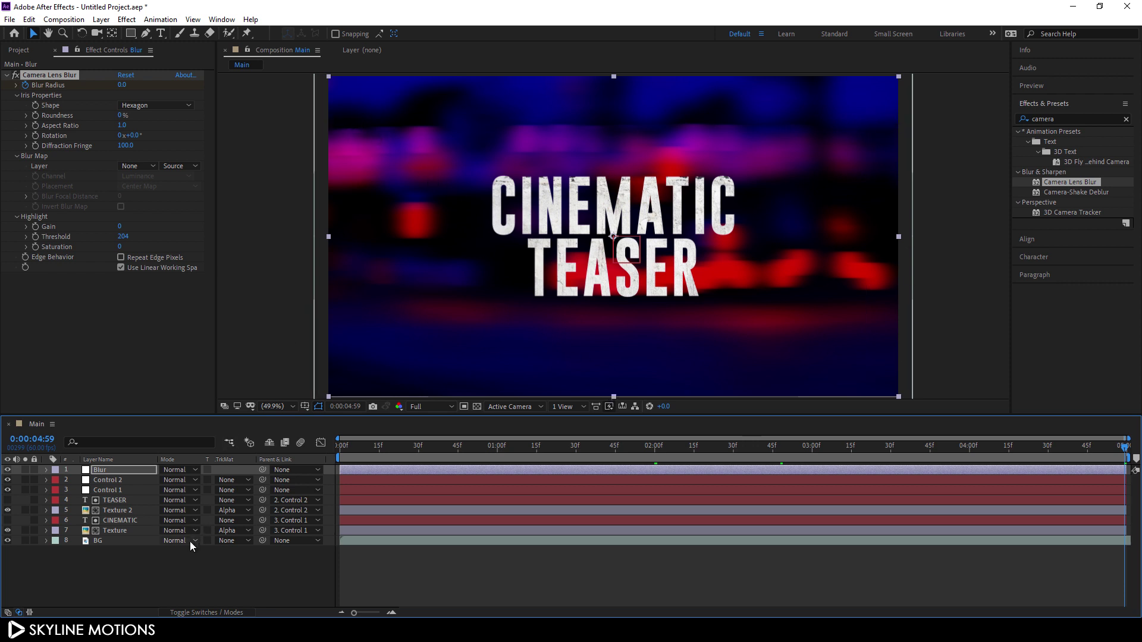
{"action": "left_click", "coordinate": [175, 573]}
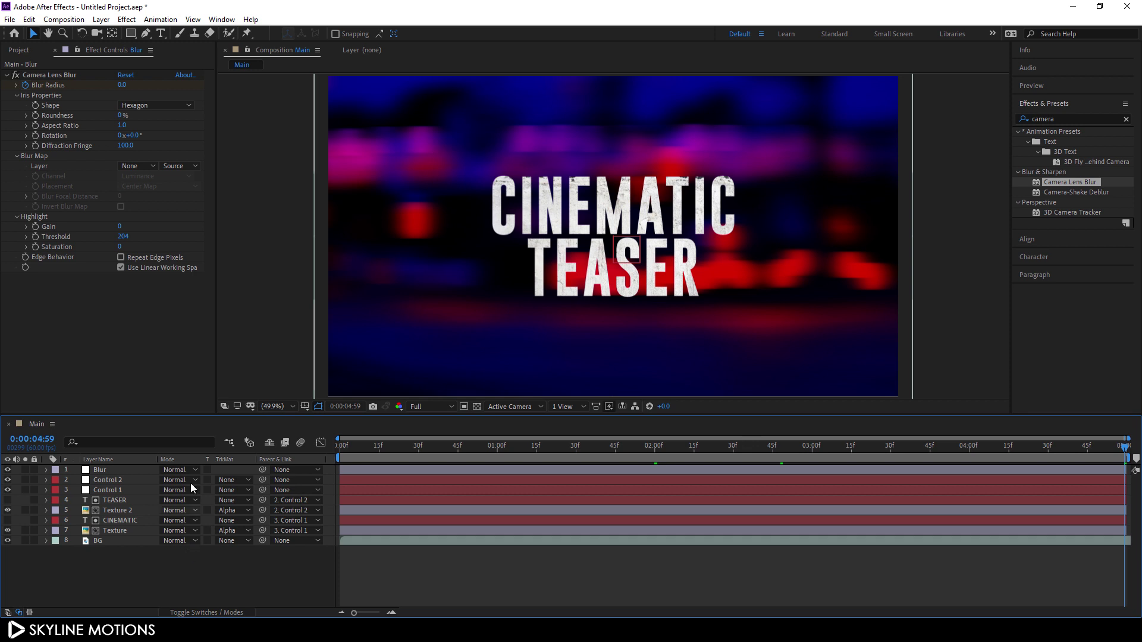
Create a comp-size black solid named Black
{"action": "left_click", "coordinate": [101, 20]}
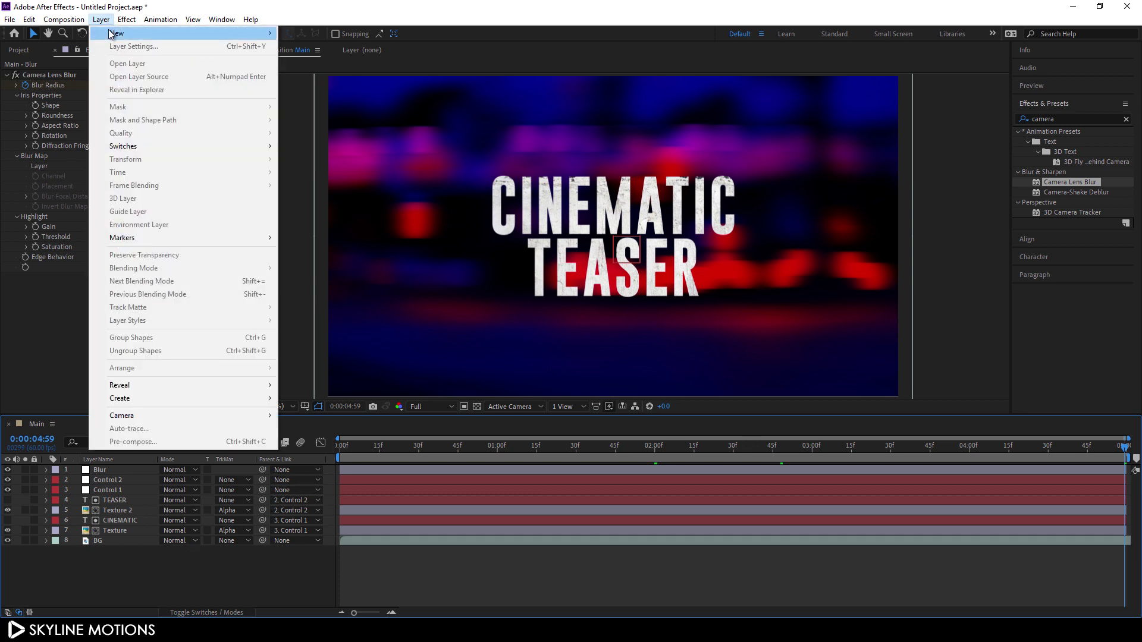
{"action": "mouse_move", "coordinate": [112, 34]}
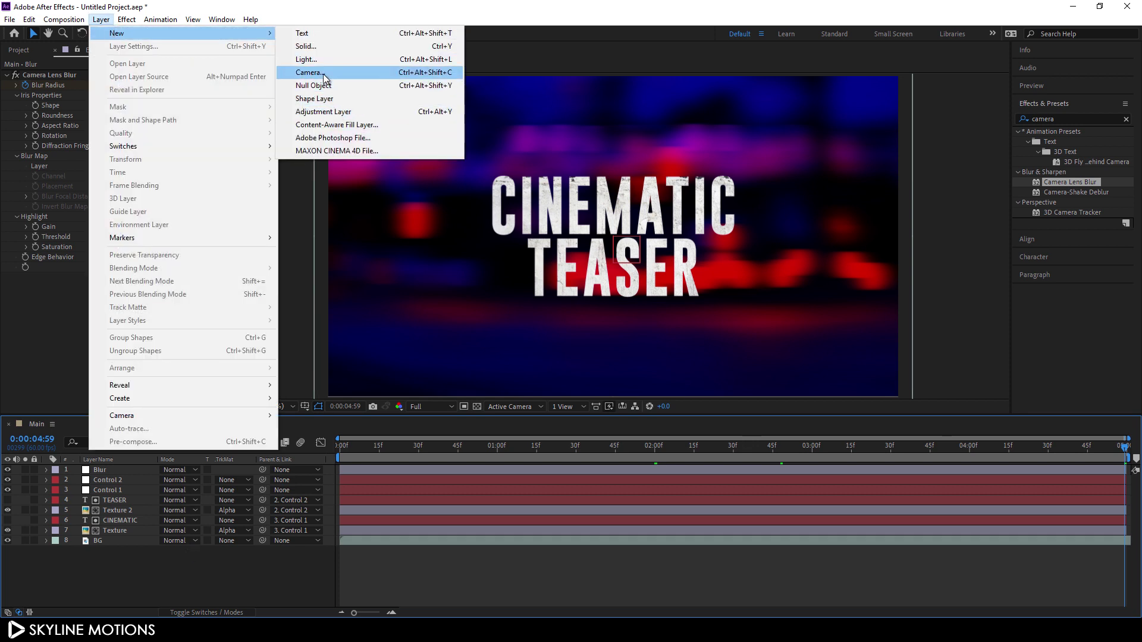
{"action": "left_click", "coordinate": [317, 48]}
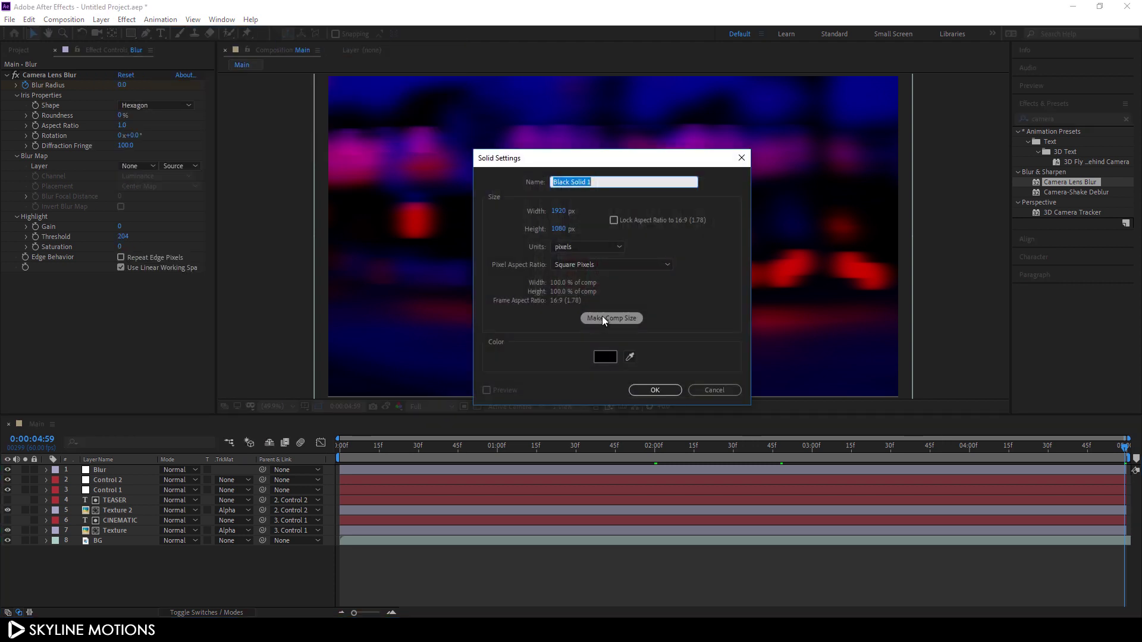
{"action": "left_click", "coordinate": [623, 182]}
{"action": "left_click_drag", "start_coordinate": [623, 182], "coordinate": [569, 187]}
{"action": "left_click", "coordinate": [655, 393]}
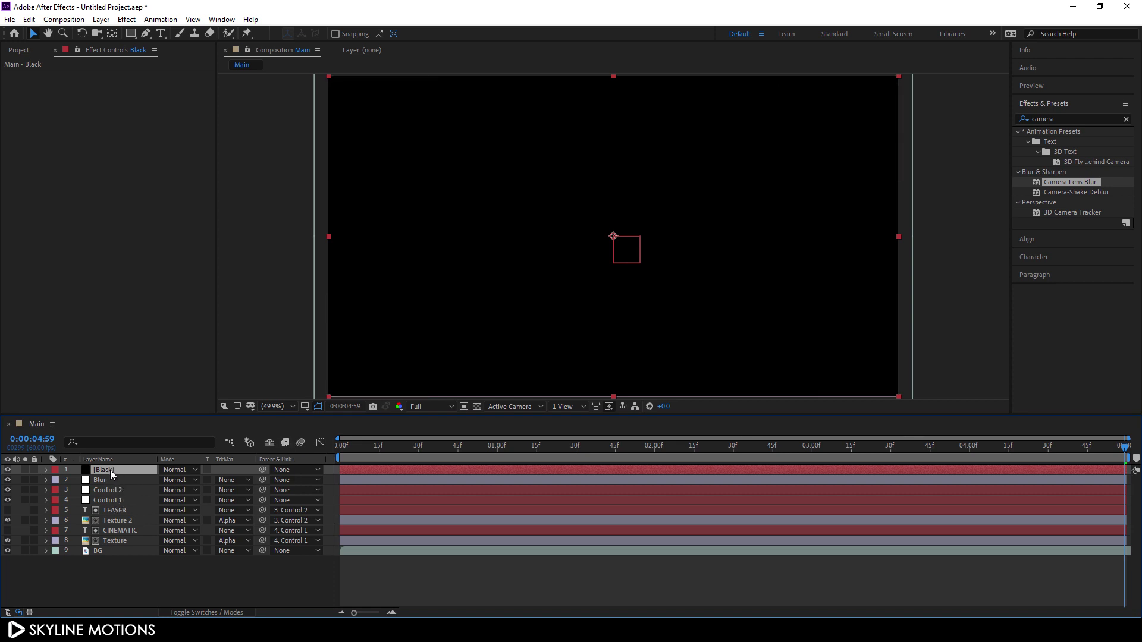
Add a full-frame mask to Black, pull its top and bottom edges inward, and invert it
{"action": "double_click", "coordinate": [128, 33]}
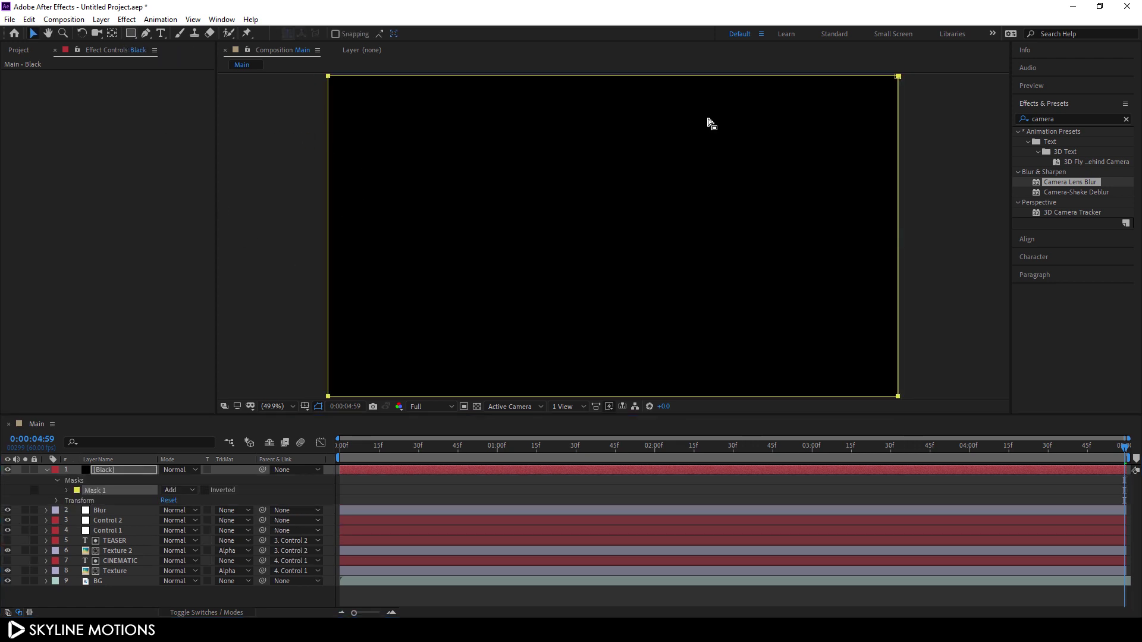
{"action": "left_click_drag", "start_coordinate": [315, 108], "coordinate": [931, 113]}
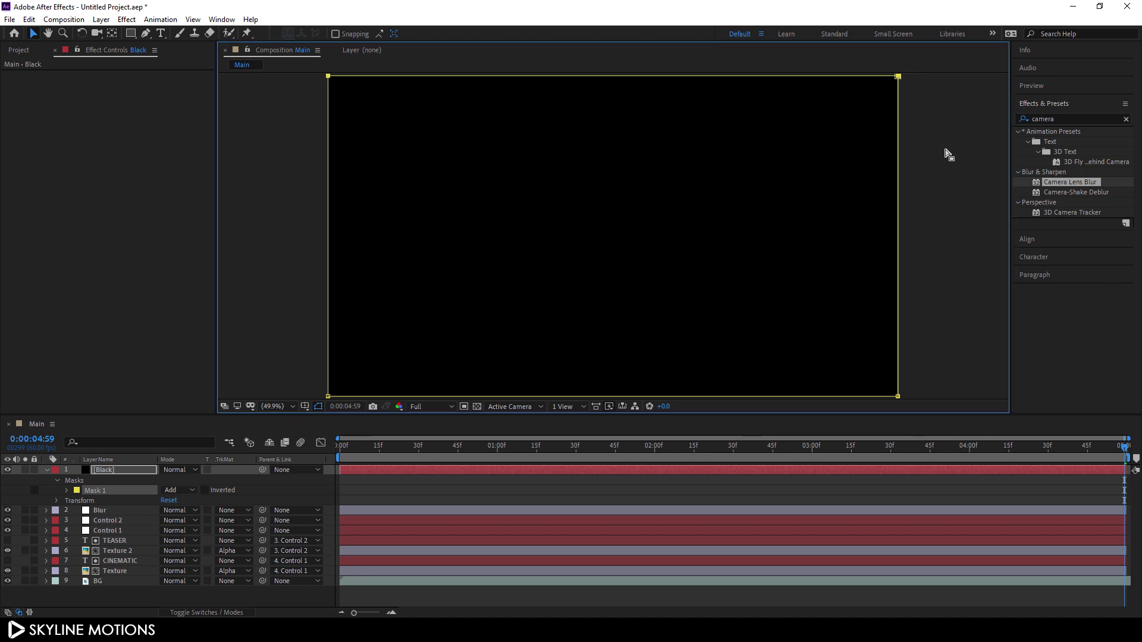
{"action": "key", "text": "shift+Down"}
{"action": "key", "text": "shift+Down"}
{"action": "key", "text": "shift+Down"}
{"action": "key", "text": "shift+Down"}
{"action": "key", "text": "shift+Down"}
{"action": "key", "text": "shift+Down"}
{"action": "key", "text": "shift+Down"}
{"action": "key", "text": "shift+Down"}
{"action": "key", "text": "shift+Down"}
{"action": "key", "text": "shift+Down"}
{"action": "key", "text": "shift+Down"}
{"action": "key", "text": "shift+Down"}
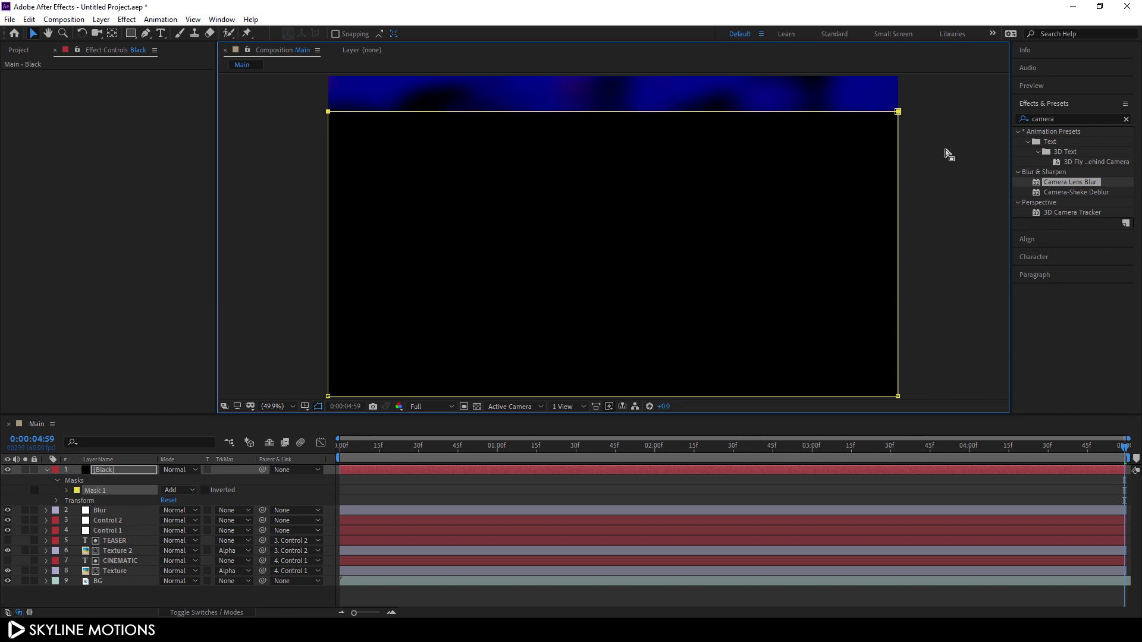
{"action": "left_click_drag", "start_coordinate": [311, 383], "coordinate": [952, 410]}
{"action": "key", "text": "shift+Up"}
{"action": "key", "text": "shift+Up"}
{"action": "key", "text": "shift+Up"}
{"action": "key", "text": "shift+Up"}
{"action": "key", "text": "shift+Up"}
{"action": "key", "text": "shift+Up"}
{"action": "key", "text": "shift+Up"}
{"action": "key", "text": "shift+Up"}
{"action": "key", "text": "shift+Up"}
{"action": "key", "text": "shift+Up"}
{"action": "key", "text": "shift+Up"}
{"action": "key", "text": "shift+Up"}
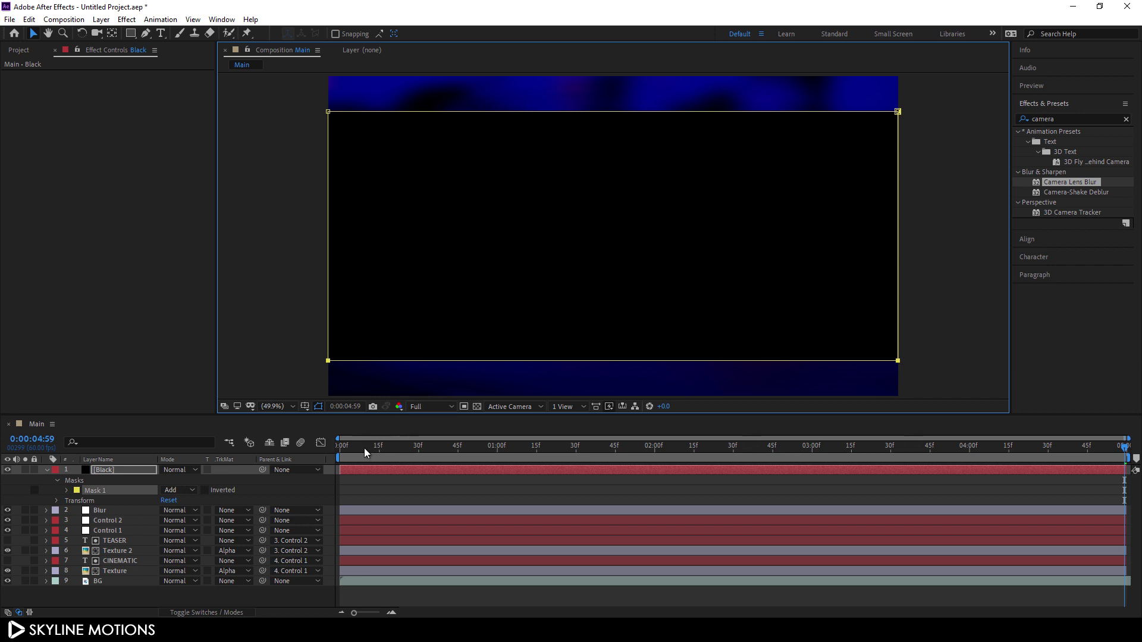
{"action": "left_click", "coordinate": [203, 491]}
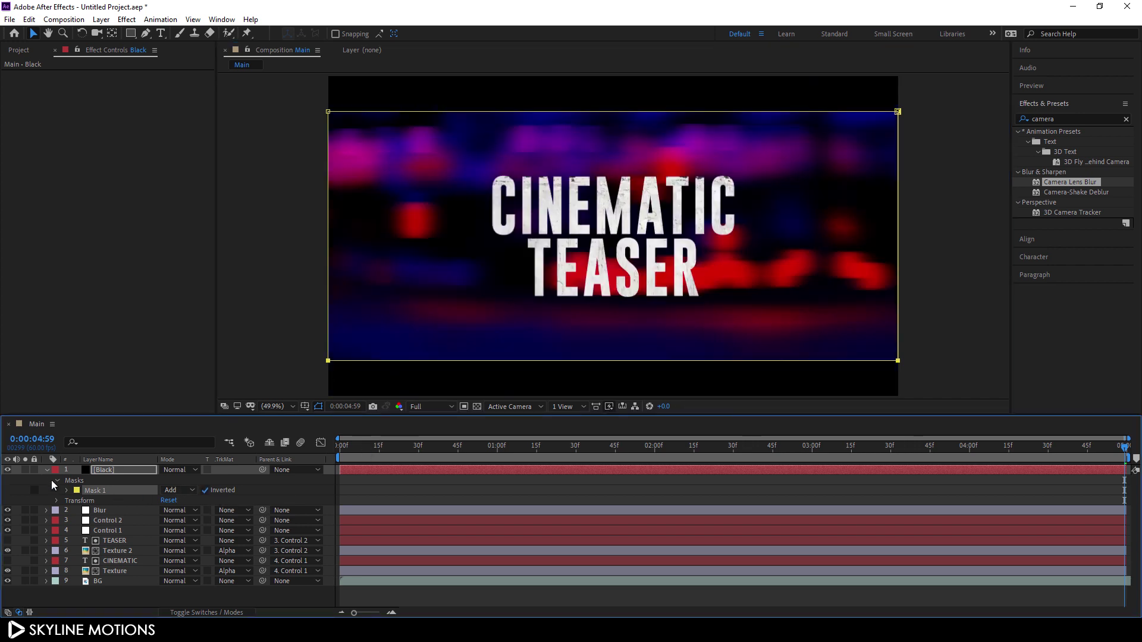
{"action": "left_click", "coordinate": [47, 470]}
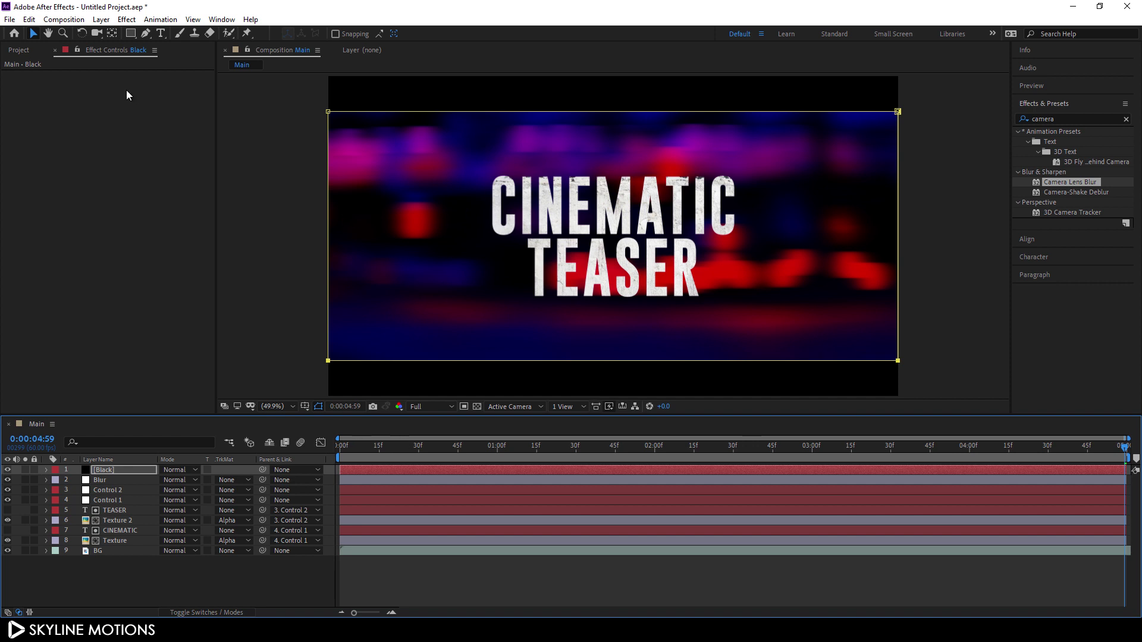
{"action": "left_click", "coordinate": [262, 573]}
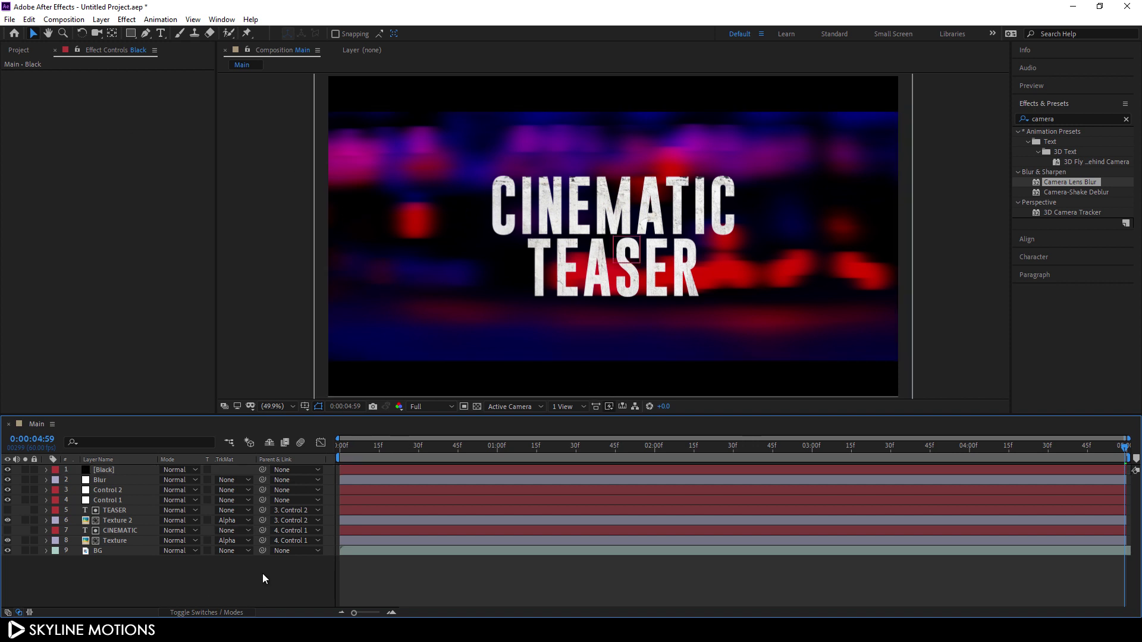
From the start, maximise the Composition panel and play the finished letterboxed teaser
{"action": "left_click_drag", "start_coordinate": [514, 454], "coordinate": [319, 441]}
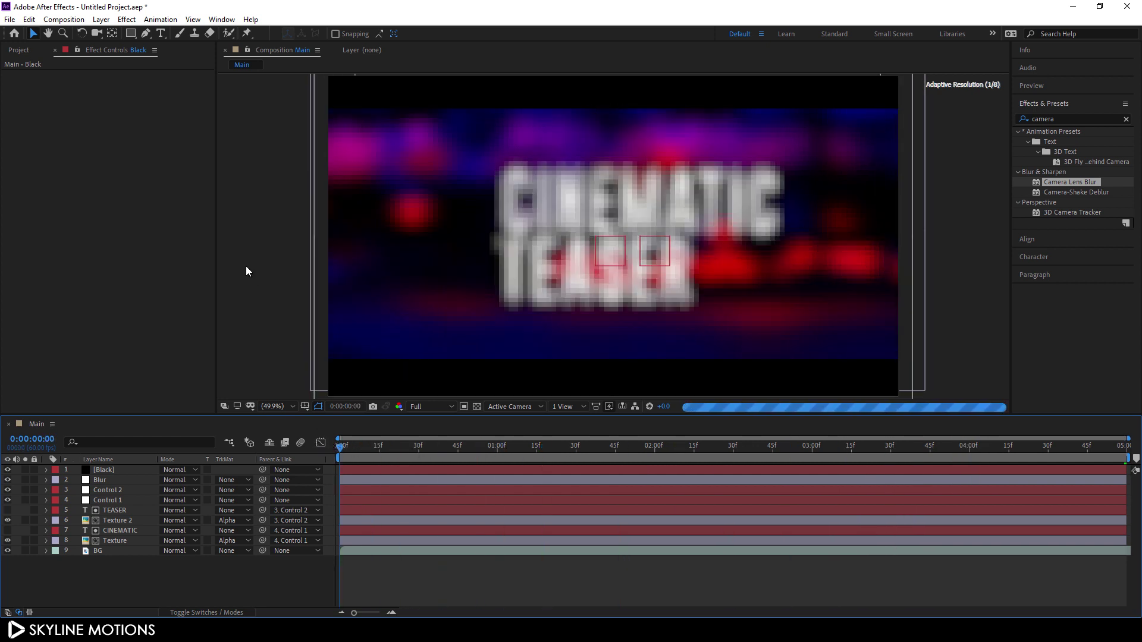
{"action": "key", "text": "grave"}
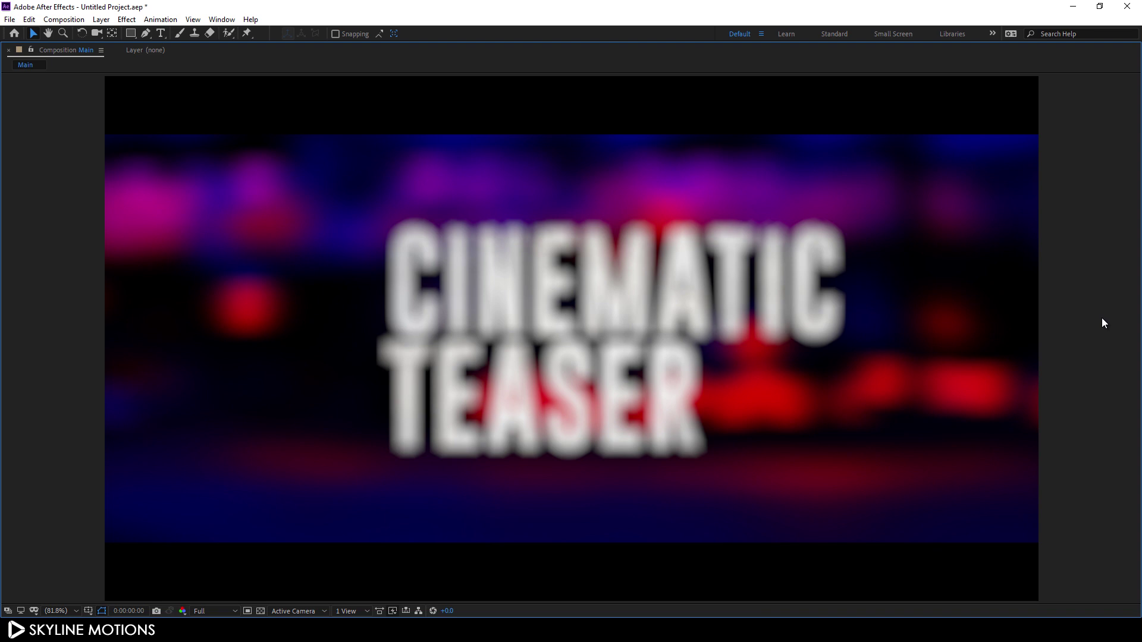
{"action": "key", "text": "space"}
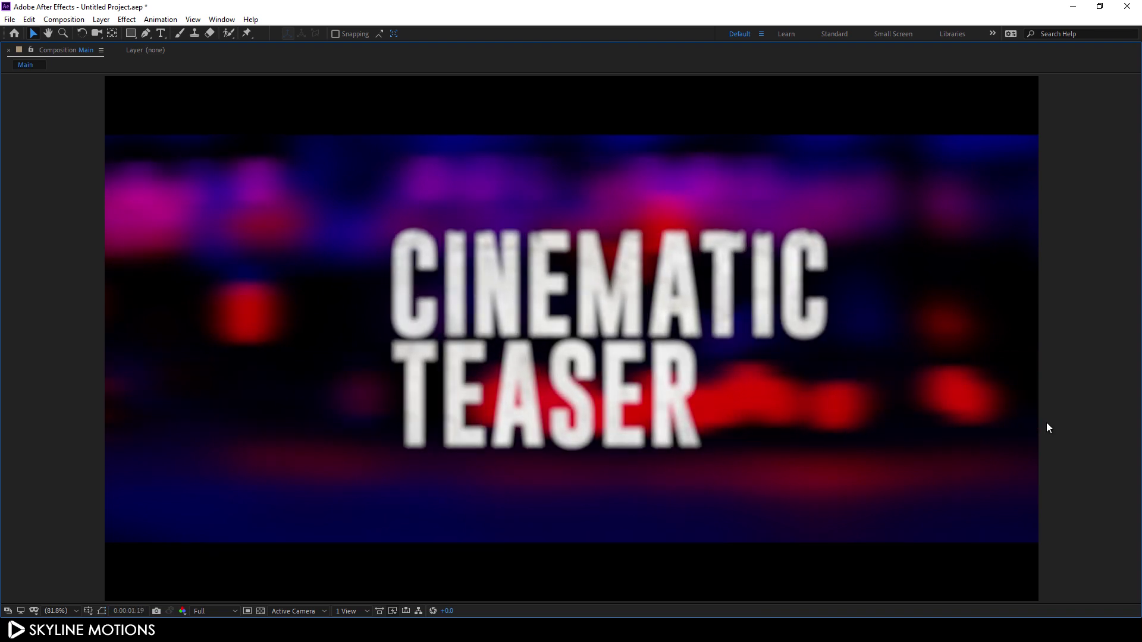